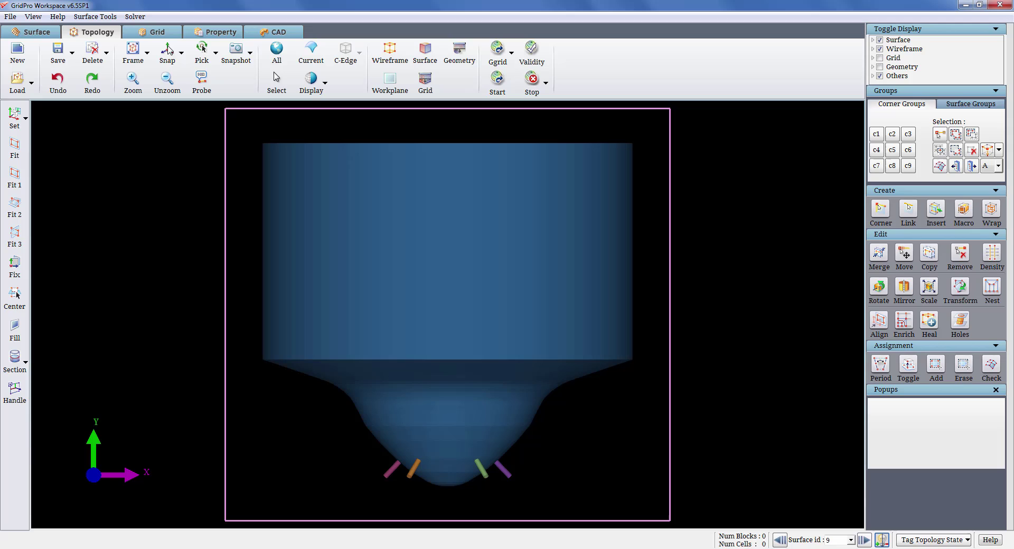
- Snap the view to XZ and set the workplane to the YZ plane through the middle of the model
{"action": "left_click", "coordinate": [183, 53]}
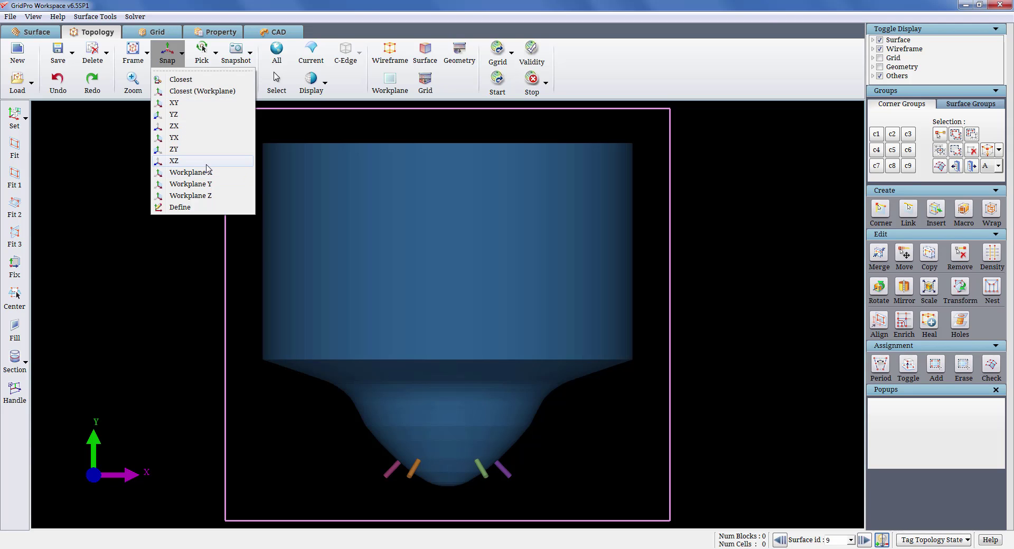
{"action": "left_click", "coordinate": [207, 162]}
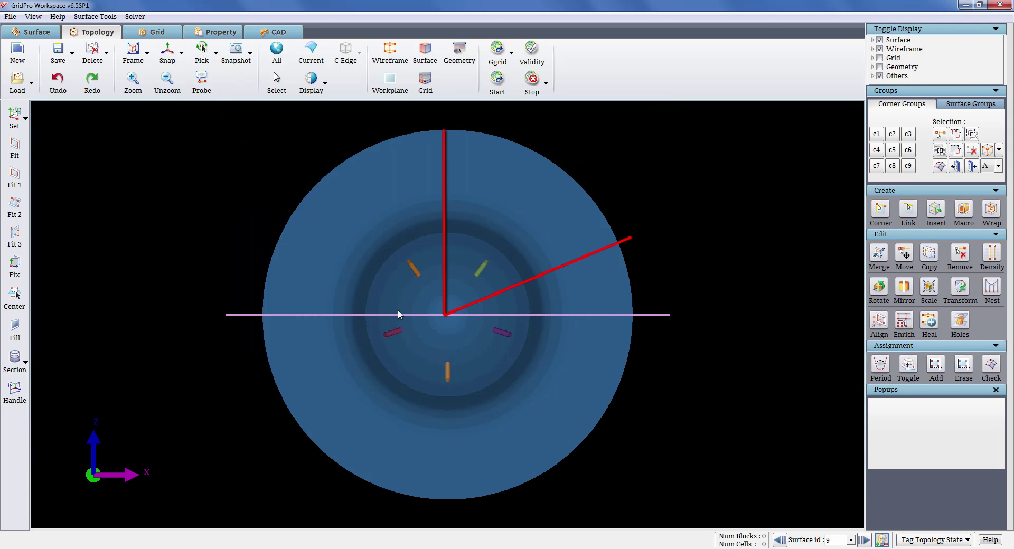
{"action": "left_click", "coordinate": [25, 118]}
{"action": "left_click", "coordinate": [33, 181]}
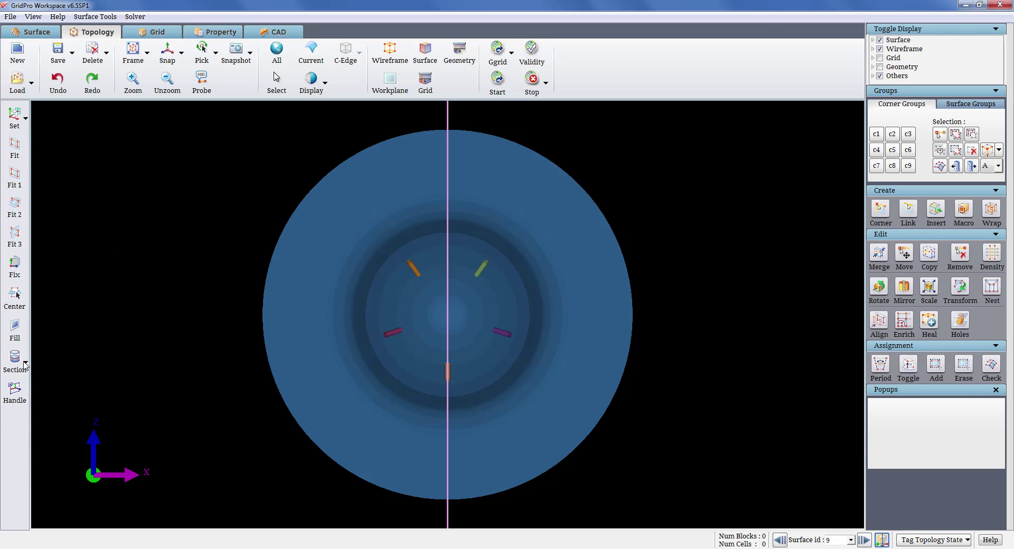
- Section the model at the workplane and snap the view face-on to the cut
{"action": "left_click", "coordinate": [25, 362]}
{"action": "left_click", "coordinate": [24, 413]}
{"action": "mouse_move", "coordinate": [546, 336]}
{"action": "left_mouse_down"}
{"action": "mouse_move", "coordinate": [483, 324]}
{"action": "mouse_move", "coordinate": [313, 361]}
{"action": "mouse_move", "coordinate": [456, 346]}
{"action": "mouse_move", "coordinate": [397, 349]}
{"action": "left_mouse_up"}
{"action": "left_click", "coordinate": [168, 53]}
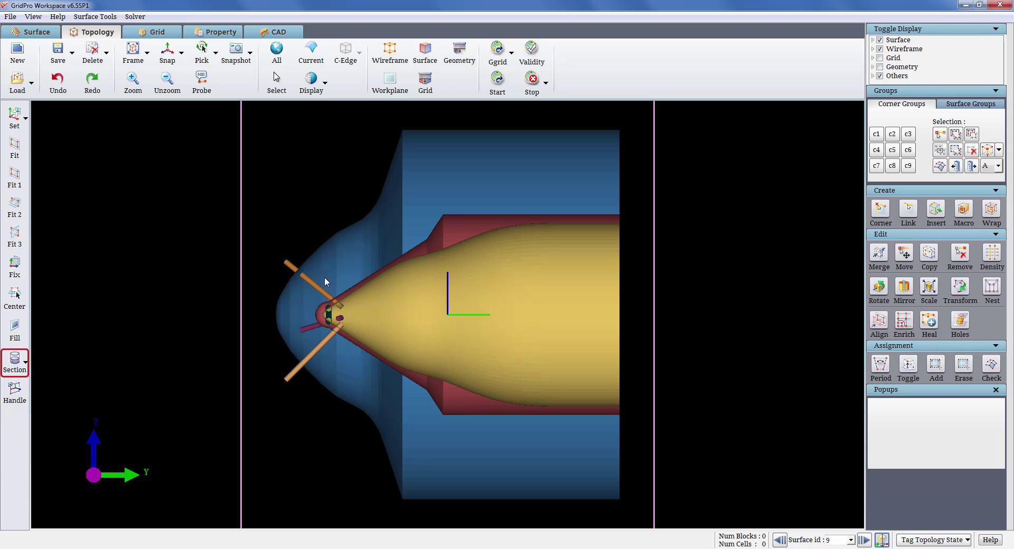
- Set the centre of rotation at the nose and examine the periodic surface inside the sectioned tip
{"action": "scroll", "coordinate": [303, 296], "scroll_direction": "up", "scroll_amount": 5}
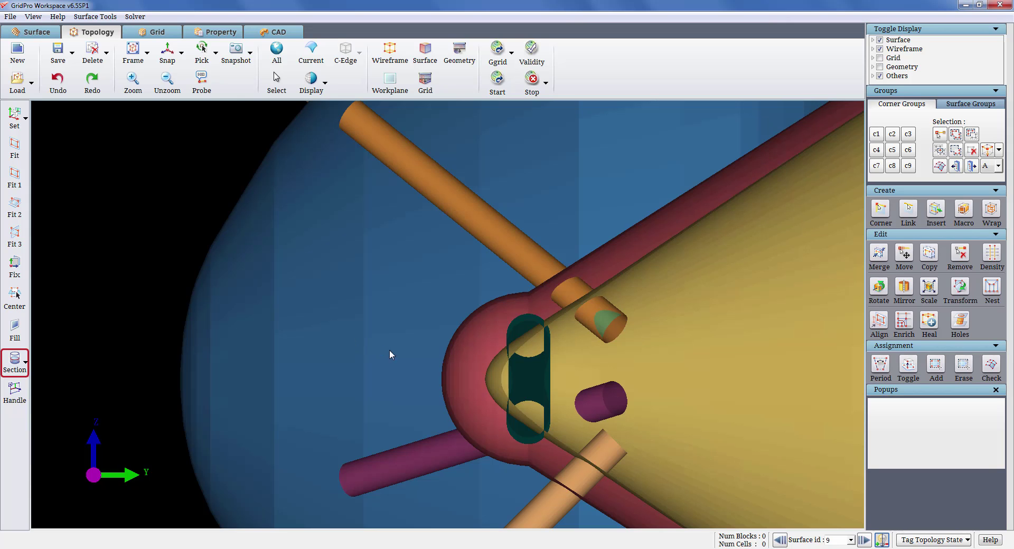
{"action": "right_click", "coordinate": [518, 366]}
{"action": "left_click", "coordinate": [525, 372]}
{"action": "left_click_drag", "start_coordinate": [525, 371], "coordinate": [643, 426]}
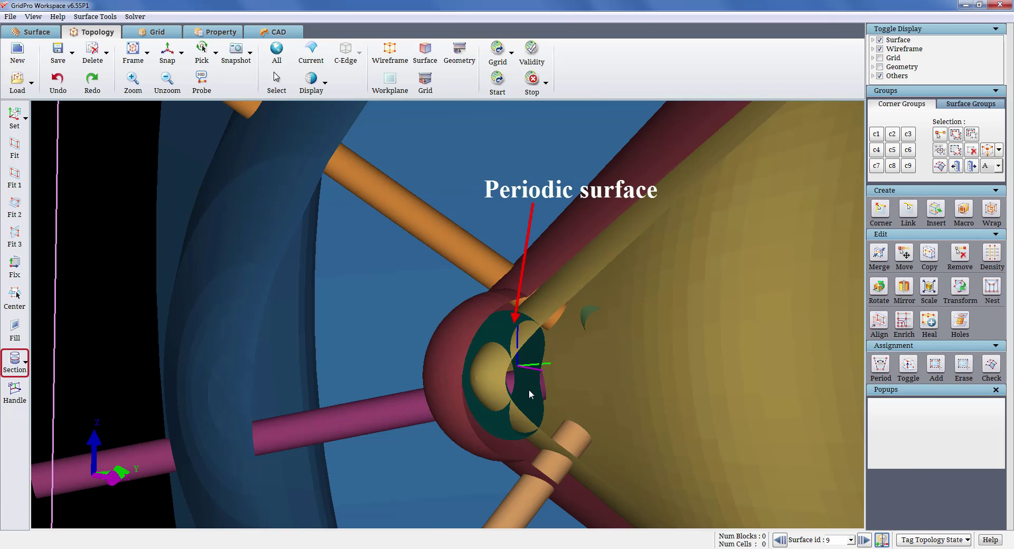
{"action": "scroll", "coordinate": [530, 394], "scroll_direction": "down", "scroll_amount": 8}
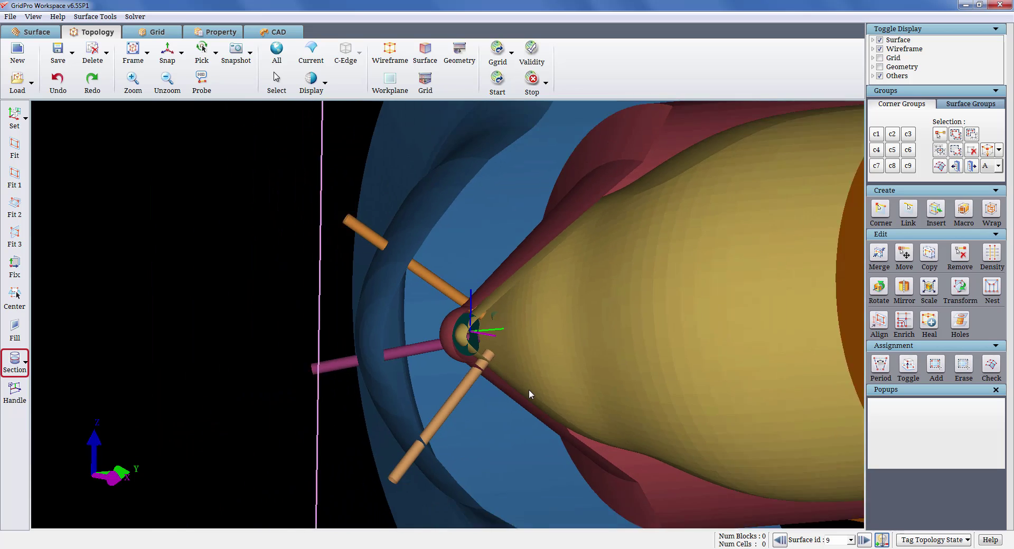
{"action": "scroll", "coordinate": [635, 382], "scroll_direction": "down", "scroll_amount": 3}
{"action": "left_click_drag", "start_coordinate": [635, 382], "coordinate": [528, 351]}
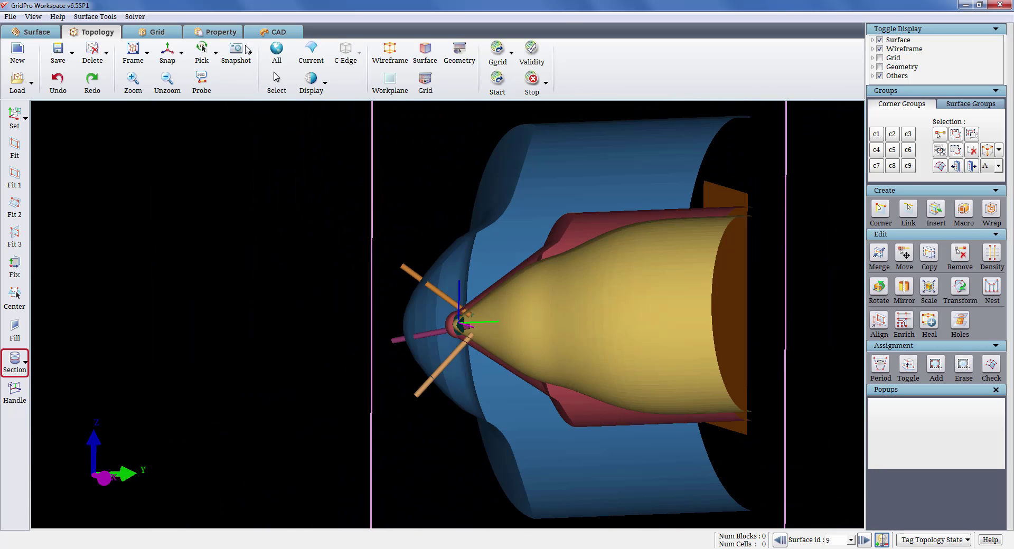
- Create six corners in pairs on the inner and outer walls: at the rear end, behind the shoulder and at the shoulder
{"action": "left_click", "coordinate": [168, 52]}
{"action": "mouse_move", "coordinate": [706, 311]}
{"action": "middle_mouse_down"}
{"action": "mouse_move", "coordinate": [645, 297]}
{"action": "mouse_move", "coordinate": [623, 303]}
{"action": "mouse_move", "coordinate": [590, 273]}
{"action": "mouse_move", "coordinate": [576, 285]}
{"action": "middle_mouse_up"}
{"action": "scroll", "coordinate": [571, 281], "scroll_direction": "up", "scroll_amount": 5}
{"action": "scroll", "coordinate": [582, 287], "scroll_direction": "up", "scroll_amount": 4}
{"action": "middle_click_drag", "start_coordinate": [628, 265], "coordinate": [597, 304]}
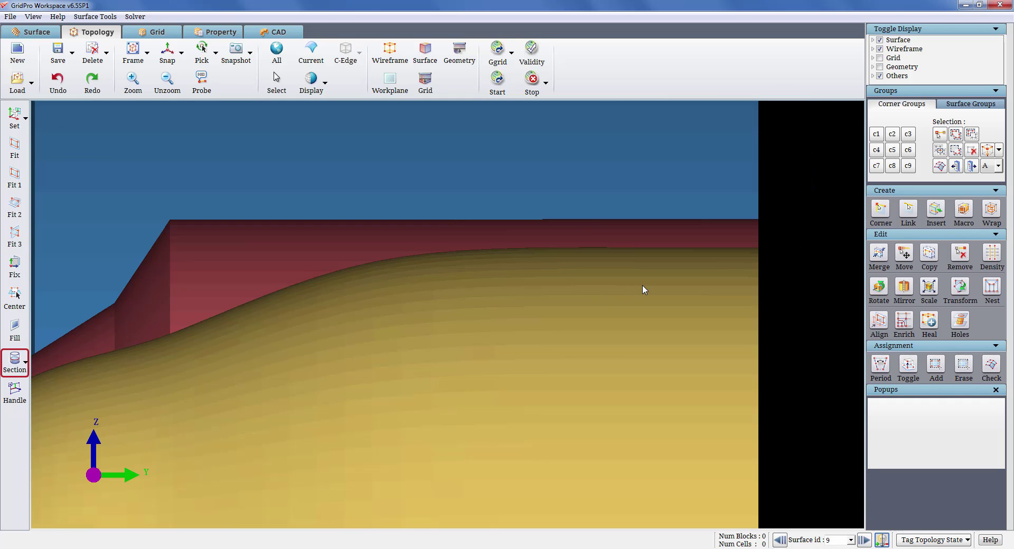
{"action": "scroll", "coordinate": [643, 286], "scroll_direction": "up", "scroll_amount": 3}
{"action": "scroll", "coordinate": [730, 261], "scroll_direction": "down", "scroll_amount": 3}
{"action": "middle_click_drag", "start_coordinate": [730, 261], "coordinate": [655, 251]}
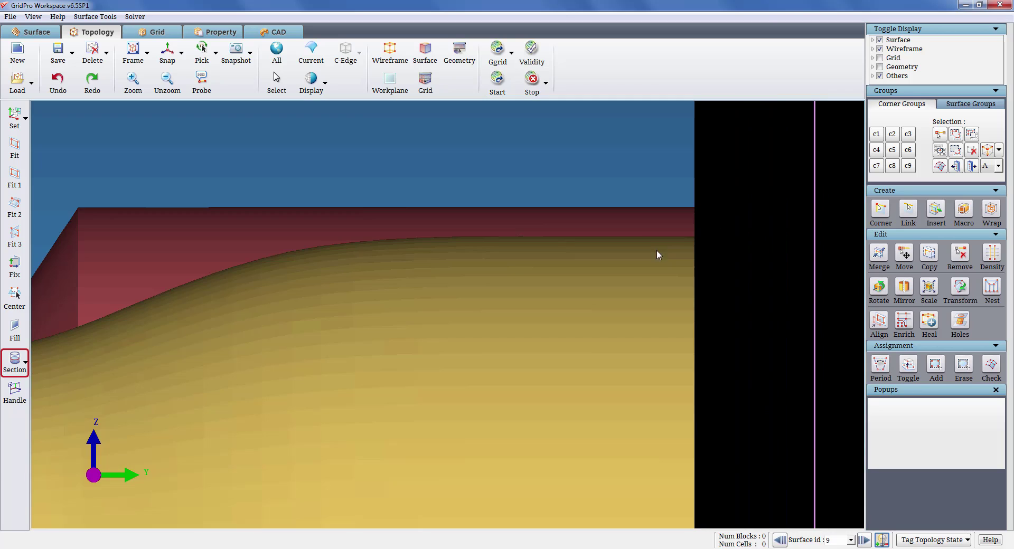
{"action": "key", "text": "c"}
{"action": "left_click", "coordinate": [692, 237]}
{"action": "left_click", "coordinate": [692, 209]}
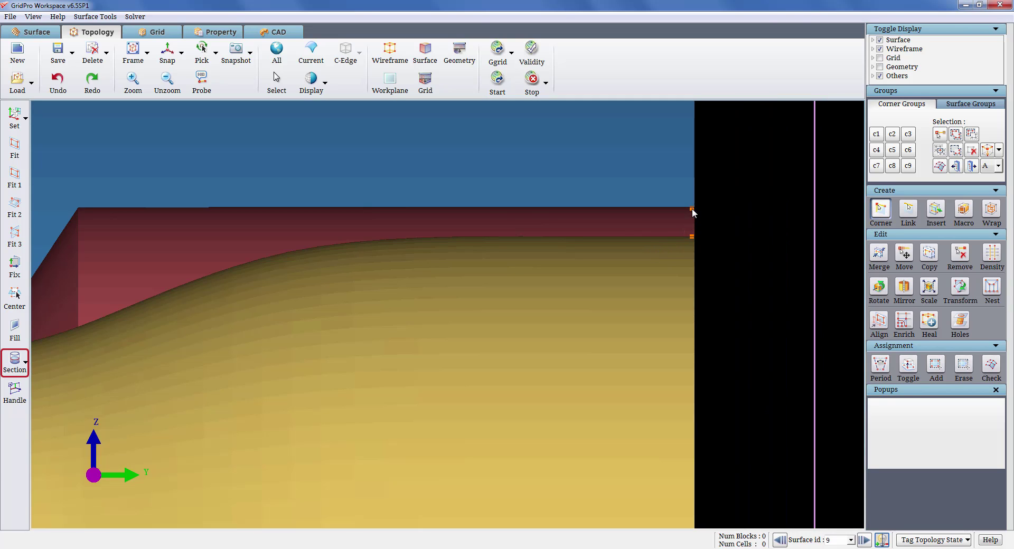
{"action": "left_click", "coordinate": [208, 273]}
{"action": "left_click", "coordinate": [206, 209]}
{"action": "left_click", "coordinate": [78, 323]}
{"action": "left_click", "coordinate": [79, 210]}
- Link each pair of wall corners and connect neighbouring pairs along both walls to form two blocks
{"action": "key", "text": "e"}
{"action": "left_click_drag", "start_coordinate": [627, 191], "coordinate": [718, 277]}
{"action": "left_click_drag", "start_coordinate": [162, 187], "coordinate": [218, 323]}
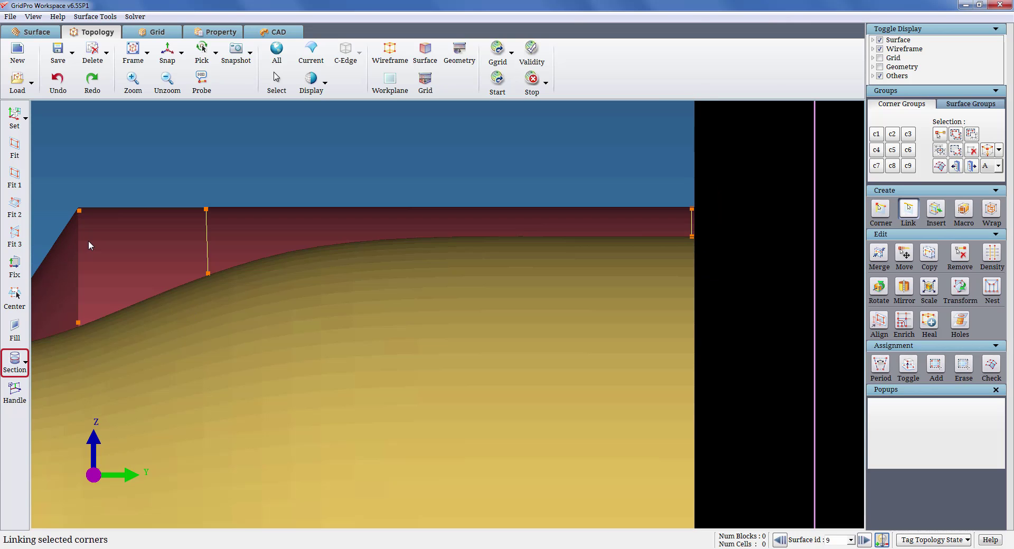
{"action": "key", "text": "e"}
{"action": "left_click_drag", "start_coordinate": [56, 203], "coordinate": [104, 343]}
{"action": "left_click_drag", "start_coordinate": [52, 179], "coordinate": [318, 380]}
{"action": "key", "text": "e"}
{"action": "left_click_drag", "start_coordinate": [181, 162], "coordinate": [772, 331]}
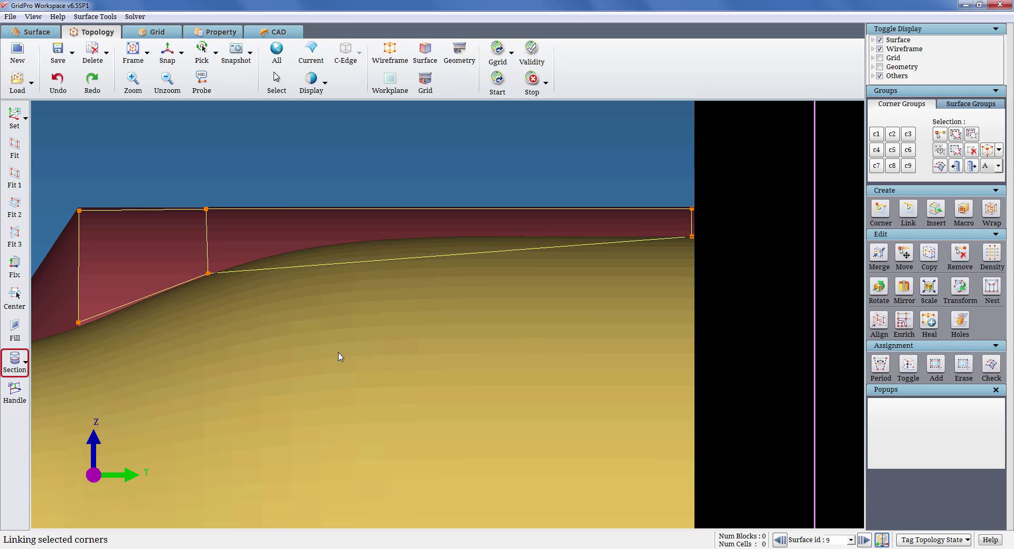
- Create a linked corner pair at the kink ahead of the shoulder and connect it to the shoulder pair
{"action": "middle_click_drag", "start_coordinate": [473, 306], "coordinate": [698, 260]}
{"action": "middle_click_drag", "start_coordinate": [343, 343], "coordinate": [593, 302]}
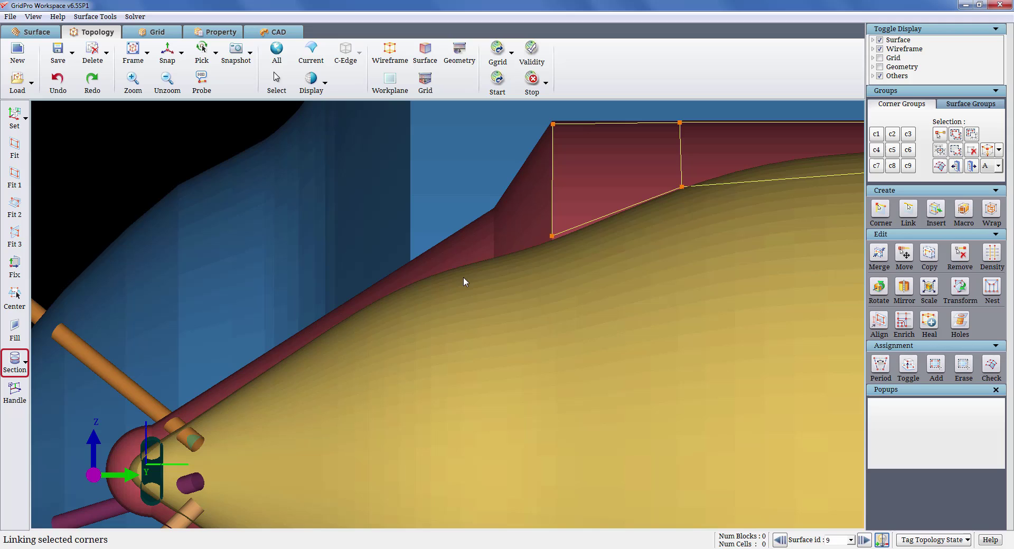
{"action": "key", "text": "c"}
{"action": "left_click", "coordinate": [492, 255]}
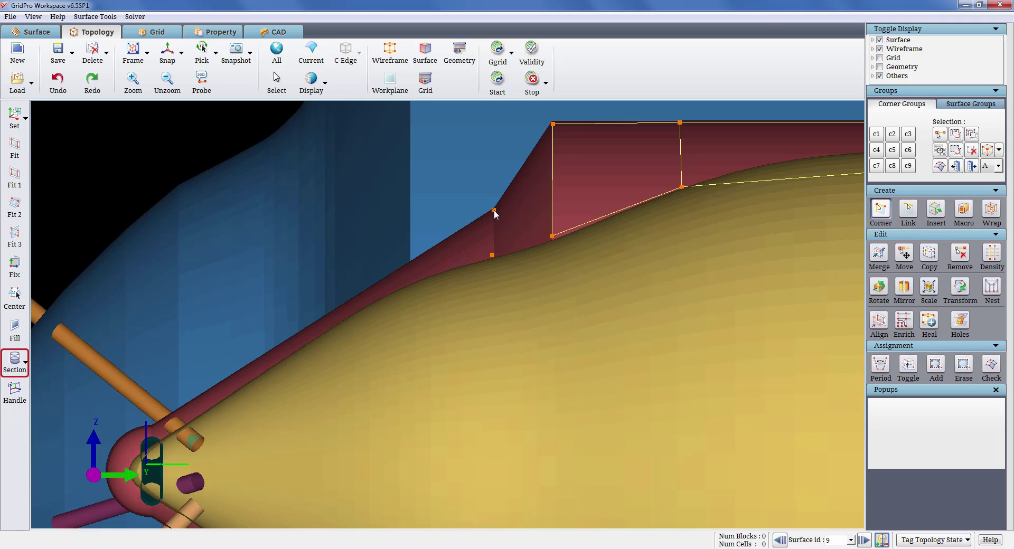
{"action": "key", "text": "l"}
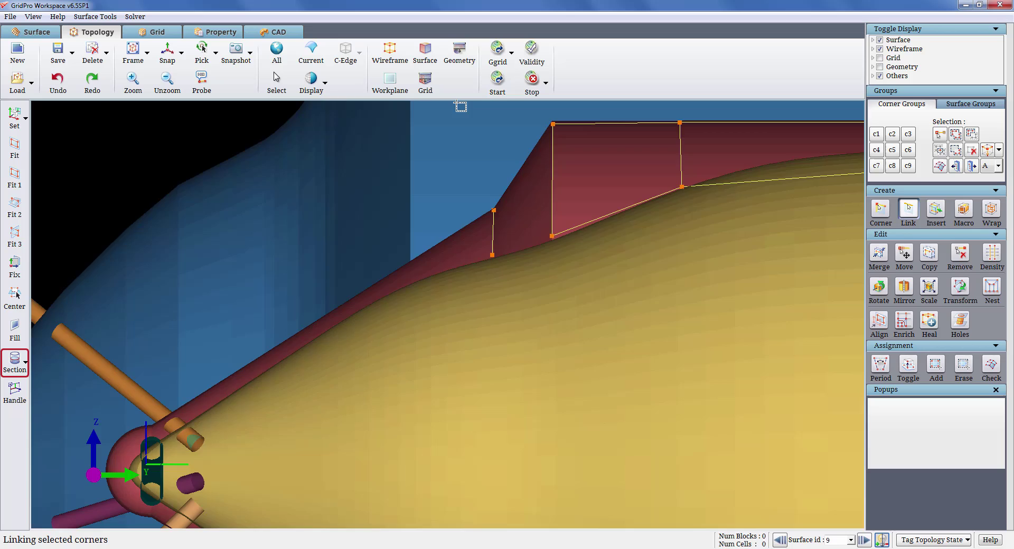
{"action": "left_click_drag", "start_coordinate": [460, 107], "coordinate": [600, 381]}
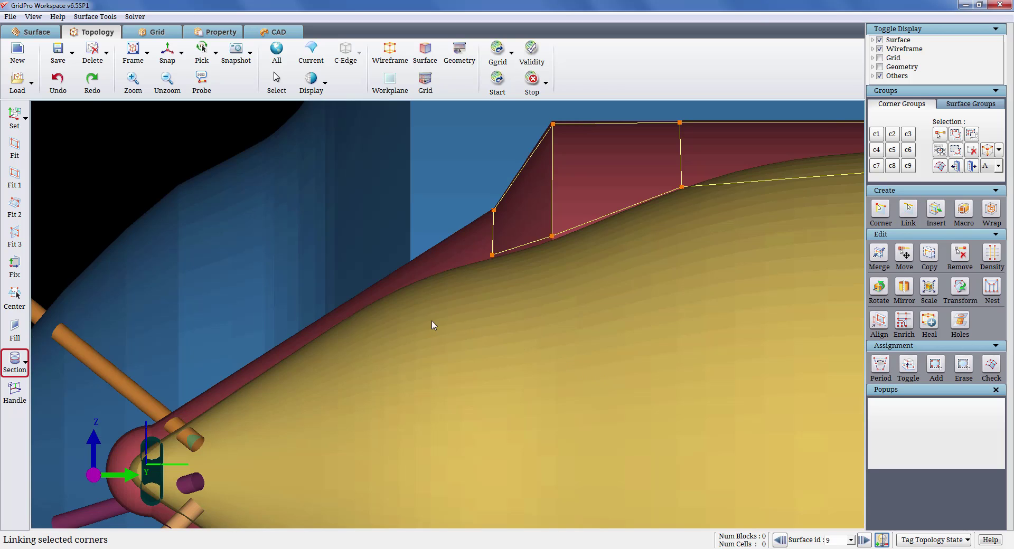
- Add a linked corner pair where the passage narrows ahead of the kink and connect it to the kink pair
{"action": "key", "text": "c"}
{"action": "left_click", "coordinate": [410, 279]}
{"action": "left_click", "coordinate": [407, 266]}
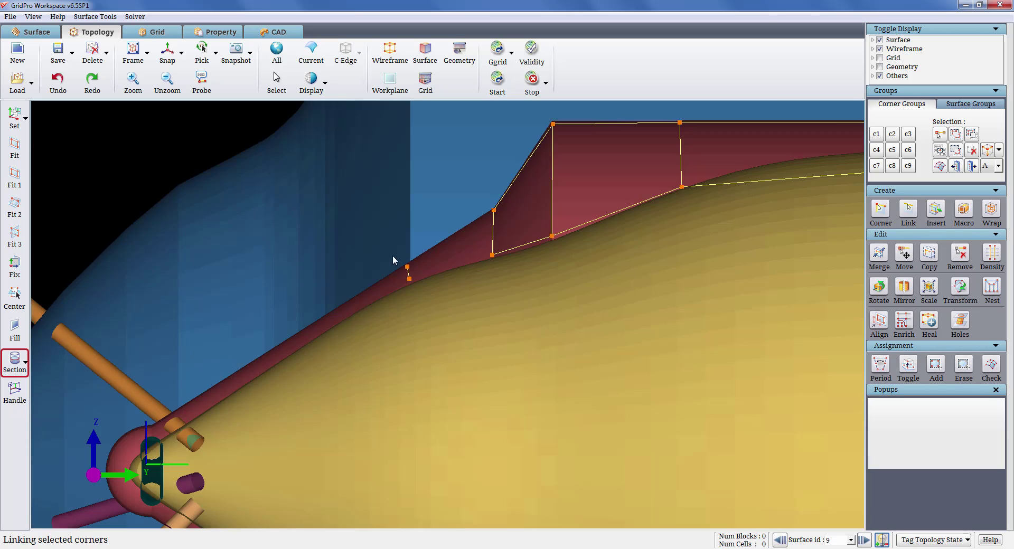
{"action": "left_click_drag", "start_coordinate": [374, 199], "coordinate": [498, 362]}
- Create a linked corner pair just behind the upper orange tube and connect it to the previous pair along the narrow passage
{"action": "middle_click_drag", "start_coordinate": [222, 425], "coordinate": [393, 375]}
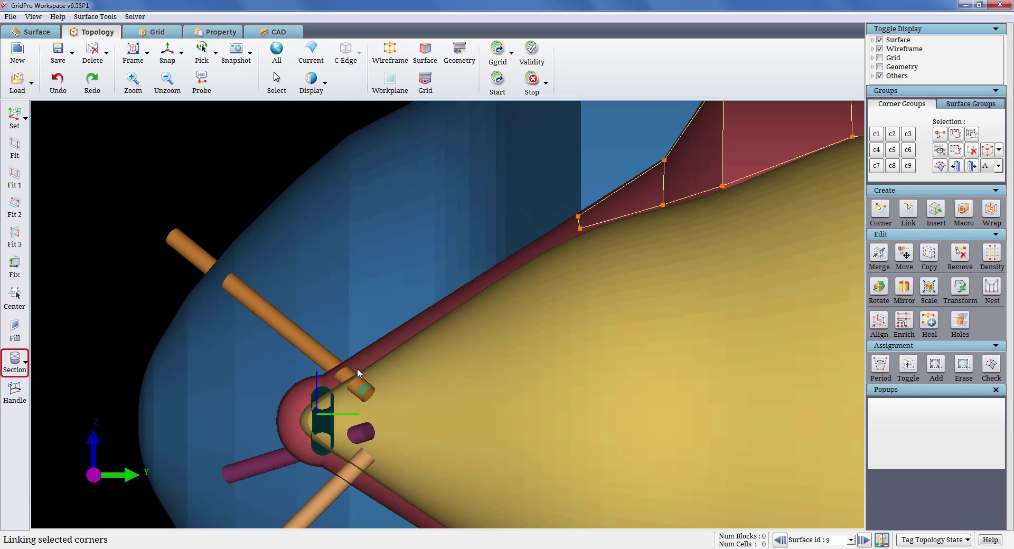
{"action": "key", "text": "i"}
{"action": "left_click", "coordinate": [360, 369]}
{"action": "left_click", "coordinate": [354, 360]}
{"action": "key", "text": "e"}
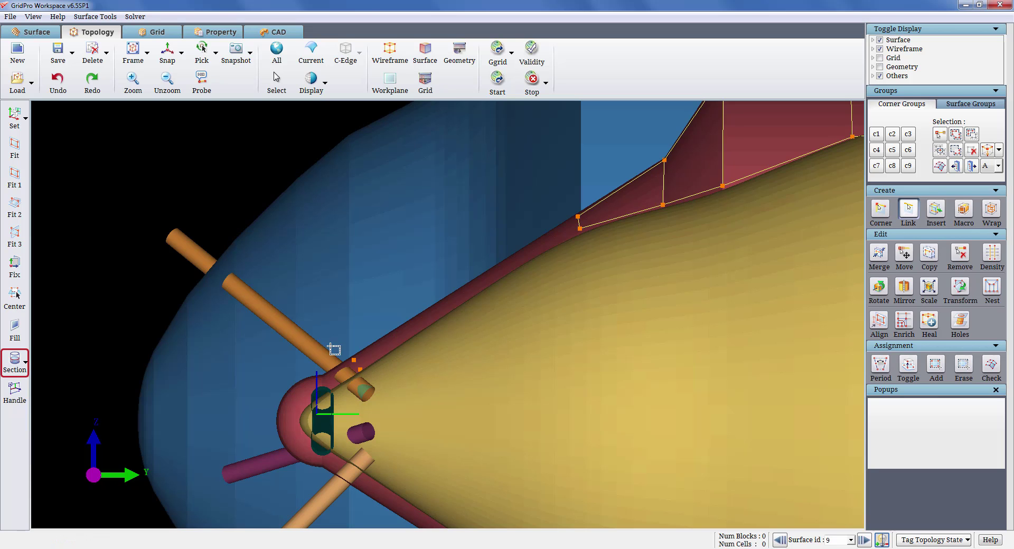
{"action": "left_click_drag", "start_coordinate": [334, 350], "coordinate": [374, 395]}
{"action": "left_click_drag", "start_coordinate": [324, 323], "coordinate": [384, 399]}
{"action": "left_click_drag", "start_coordinate": [515, 169], "coordinate": [616, 306]}
- Place a linked corner pair on the upper part of the rounded nose and connect it to the pair behind the tube
{"action": "middle_click_drag", "start_coordinate": [490, 385], "coordinate": [657, 292]}
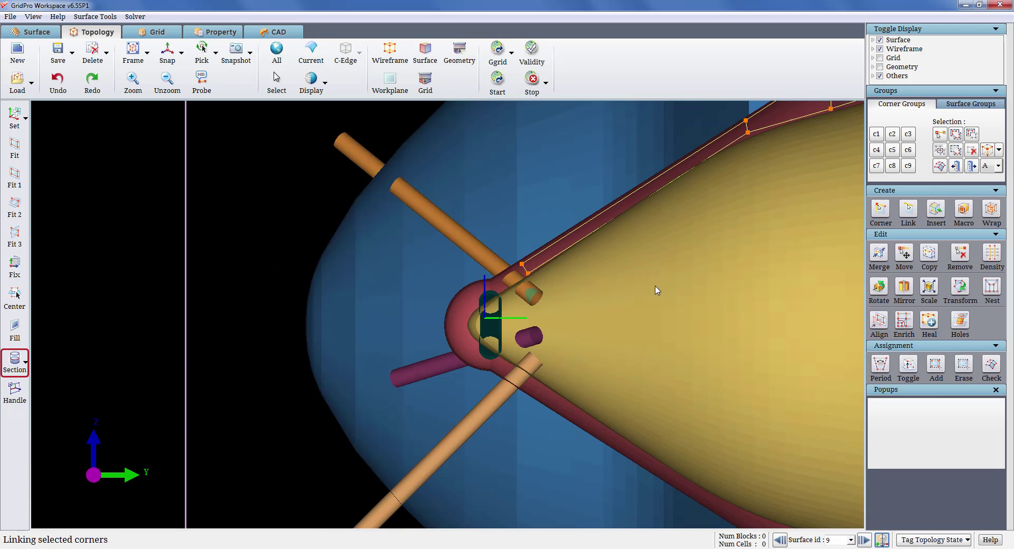
{"action": "scroll", "coordinate": [656, 291], "scroll_direction": "up", "scroll_amount": 5}
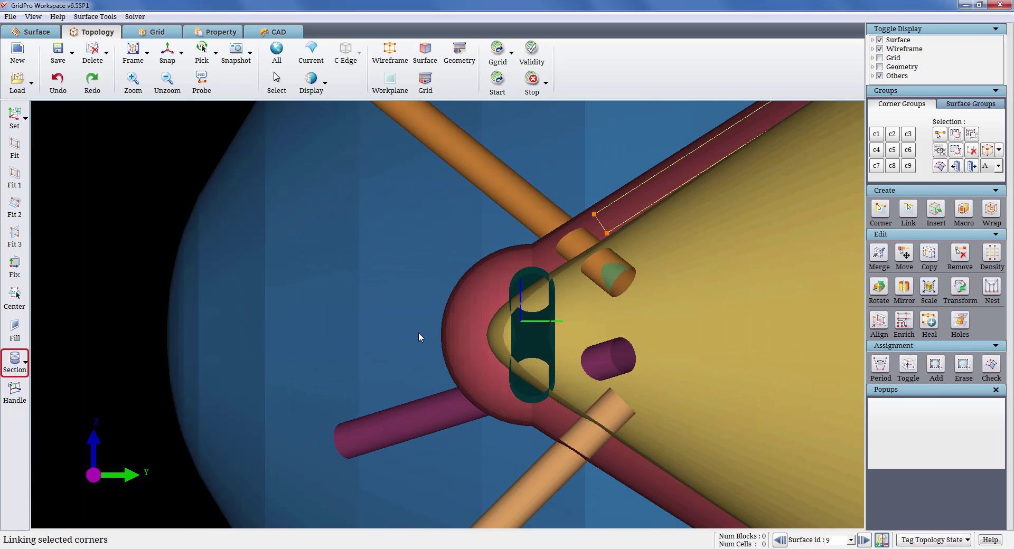
{"action": "key", "text": "c"}
{"action": "left_click", "coordinate": [506, 299]}
{"action": "key", "text": "l"}
- Create a linked corner pair near the nose tip and connect it to the upper nose pair
{"action": "left_click", "coordinate": [483, 328]}
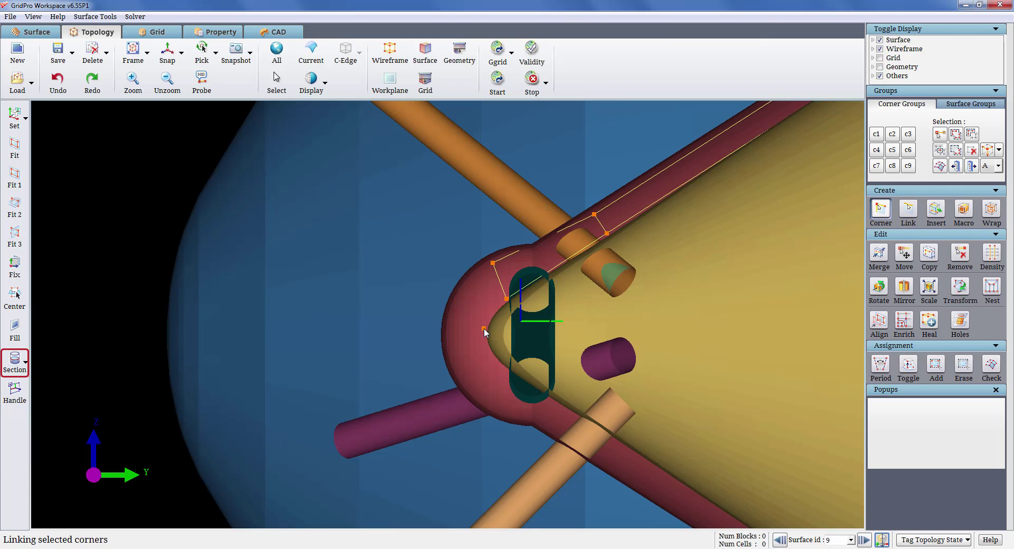
{"action": "left_click", "coordinate": [448, 323]}
{"action": "key", "text": "l"}
{"action": "left_click_drag", "start_coordinate": [421, 312], "coordinate": [486, 364]}
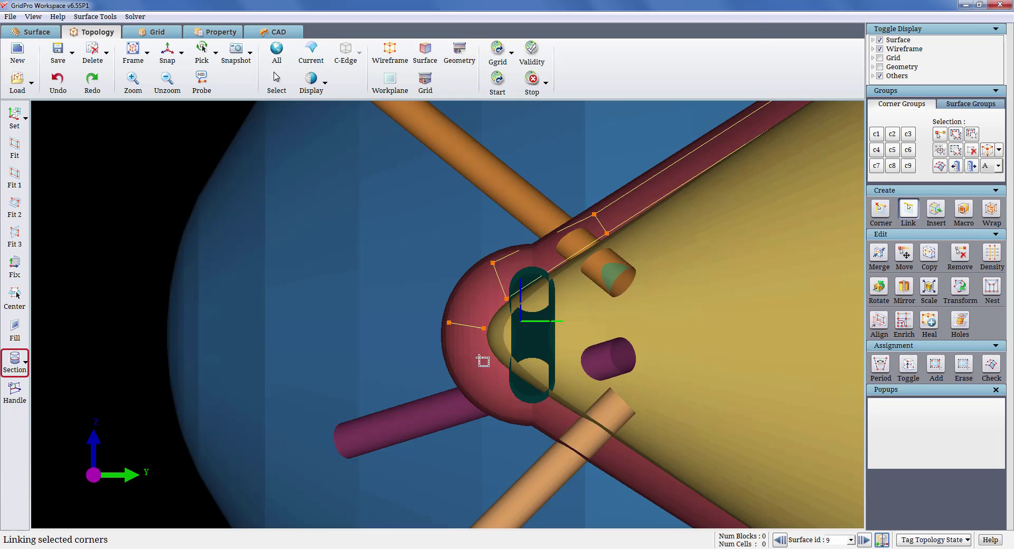
{"action": "left_click_drag", "start_coordinate": [424, 250], "coordinate": [549, 399]}
- Set the centre of rotation near the new blocks and turn off the section to restore the full model
{"action": "scroll", "coordinate": [560, 397], "scroll_direction": "down", "scroll_amount": 5}
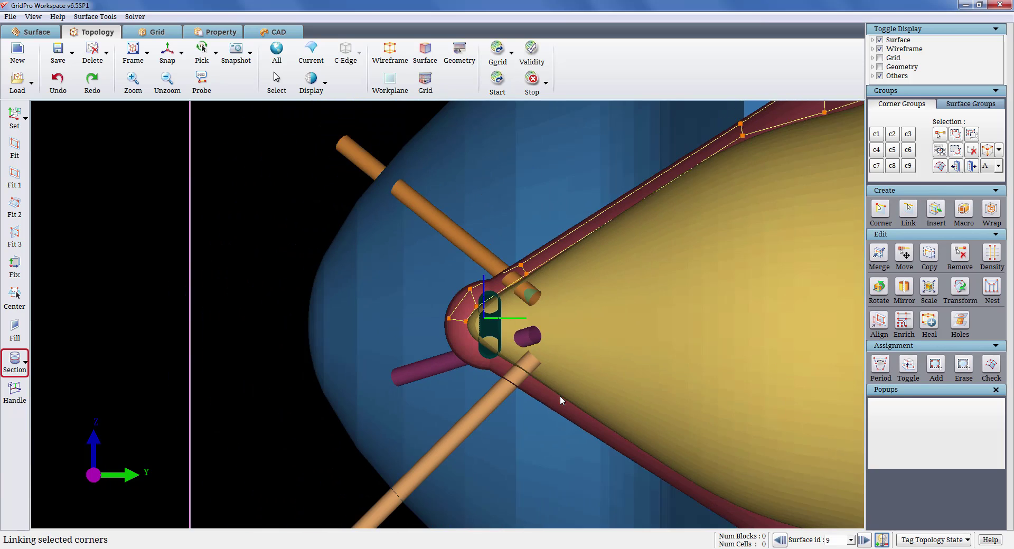
{"action": "middle_click_drag", "start_coordinate": [684, 291], "coordinate": [486, 310]}
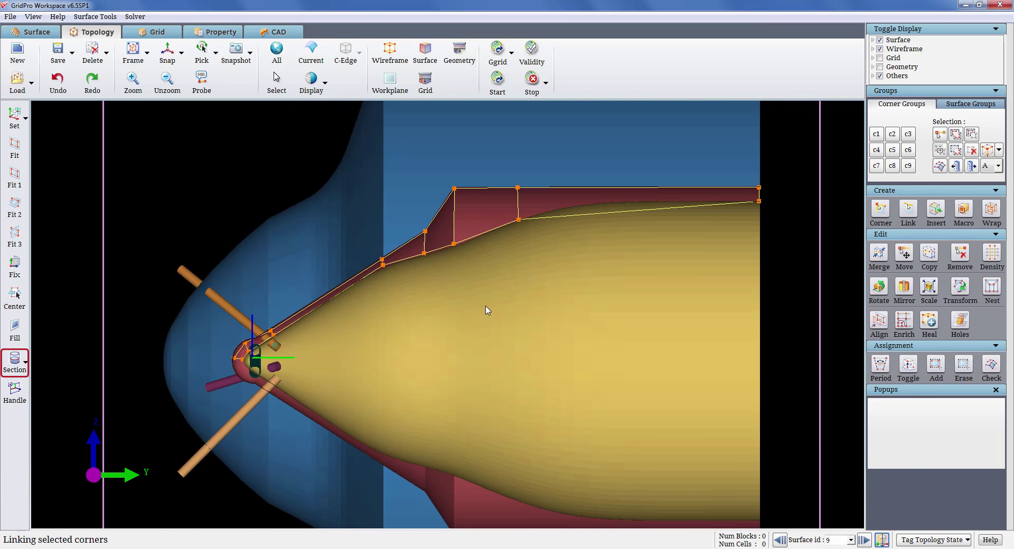
{"action": "right_click", "coordinate": [506, 227]}
{"action": "left_click", "coordinate": [544, 229]}
{"action": "middle_click_drag", "start_coordinate": [407, 317], "coordinate": [755, 294]}
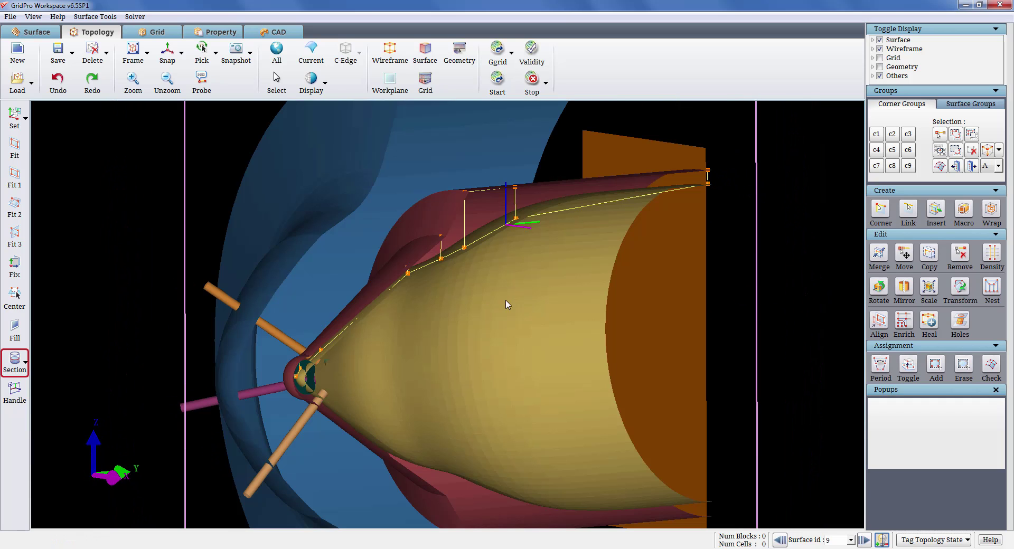
{"action": "mouse_move", "coordinate": [509, 301]}
{"action": "middle_mouse_down"}
{"action": "mouse_move", "coordinate": [662, 301]}
{"action": "mouse_move", "coordinate": [630, 297]}
{"action": "middle_mouse_up"}
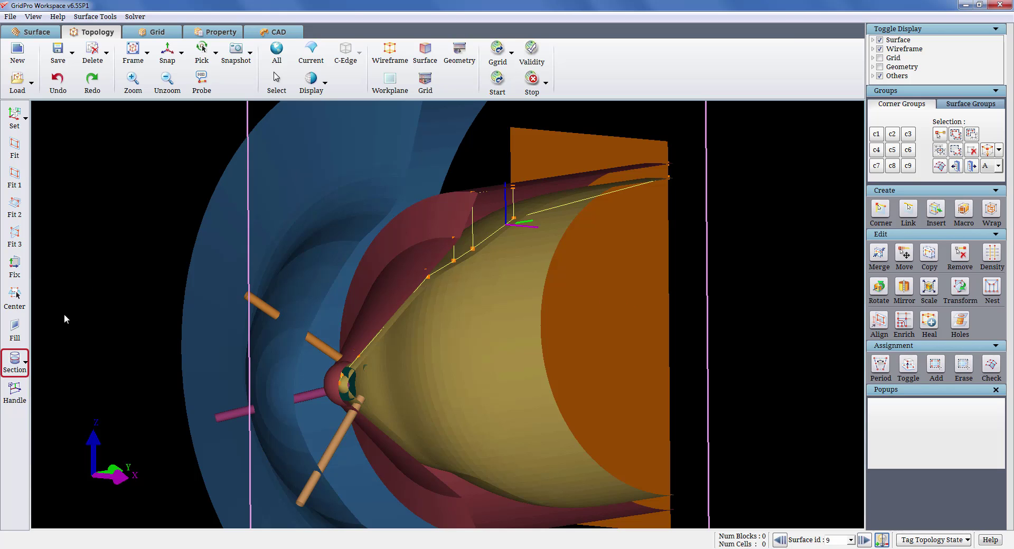
{"action": "left_click", "coordinate": [26, 363]}
{"action": "left_click", "coordinate": [27, 390]}
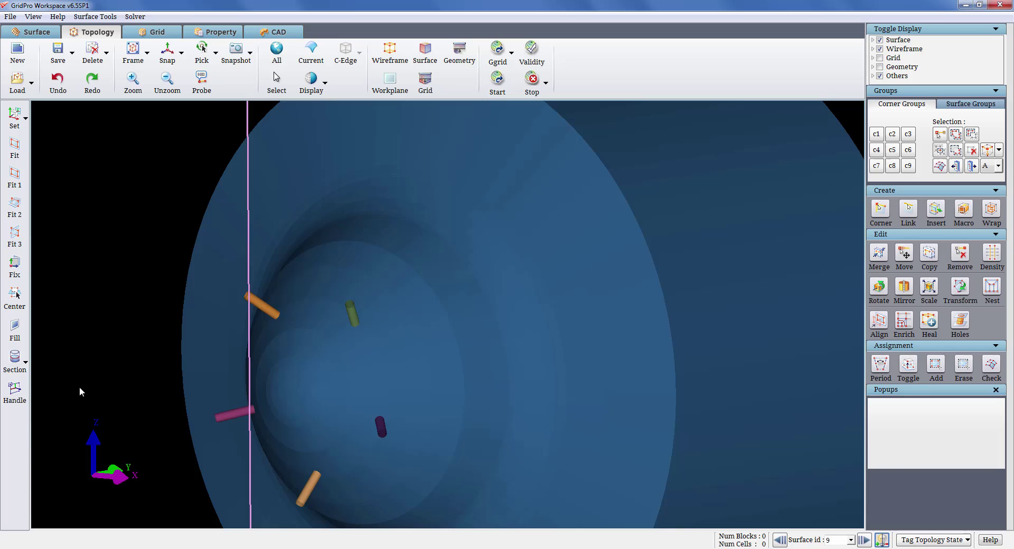
- Hide the outer blue surface to expose the red inner wall and the tubes
{"action": "middle_click_drag", "start_coordinate": [404, 277], "coordinate": [421, 278]}
{"action": "right_click", "coordinate": [544, 284]}
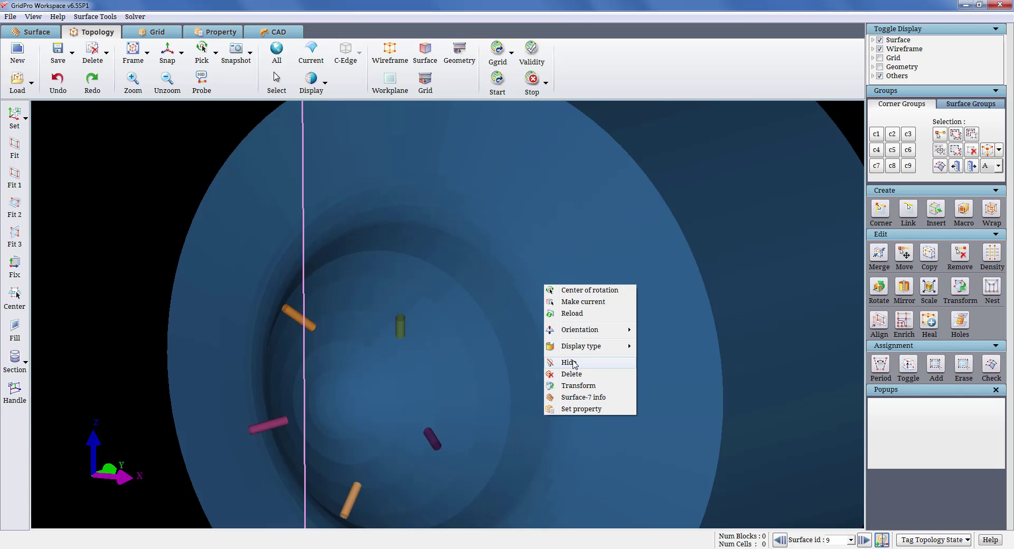
{"action": "left_click", "coordinate": [574, 364]}
{"action": "scroll", "coordinate": [589, 349], "scroll_direction": "up", "scroll_amount": 1}
{"action": "middle_click_drag", "start_coordinate": [591, 349], "coordinate": [694, 321]}
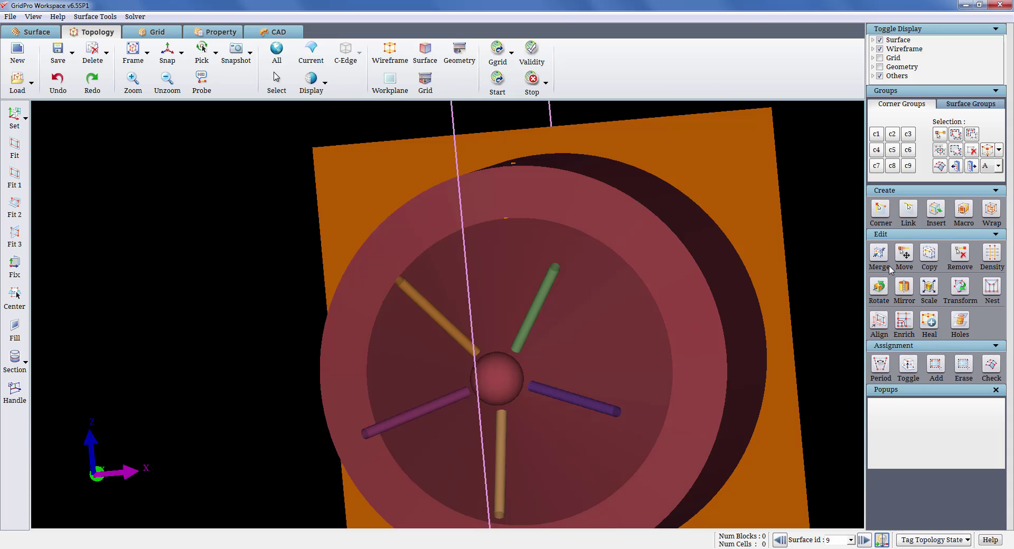
{"action": "left_click", "coordinate": [880, 288]}
{"action": "left_click", "coordinate": [972, 403]}
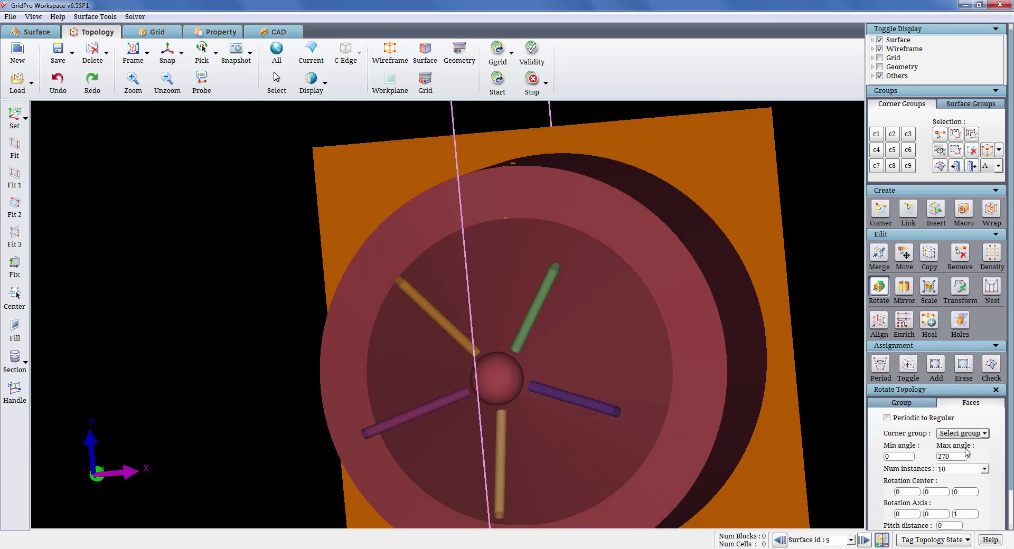
{"action": "scroll", "coordinate": [967, 453], "scroll_direction": "down", "scroll_amount": 1}
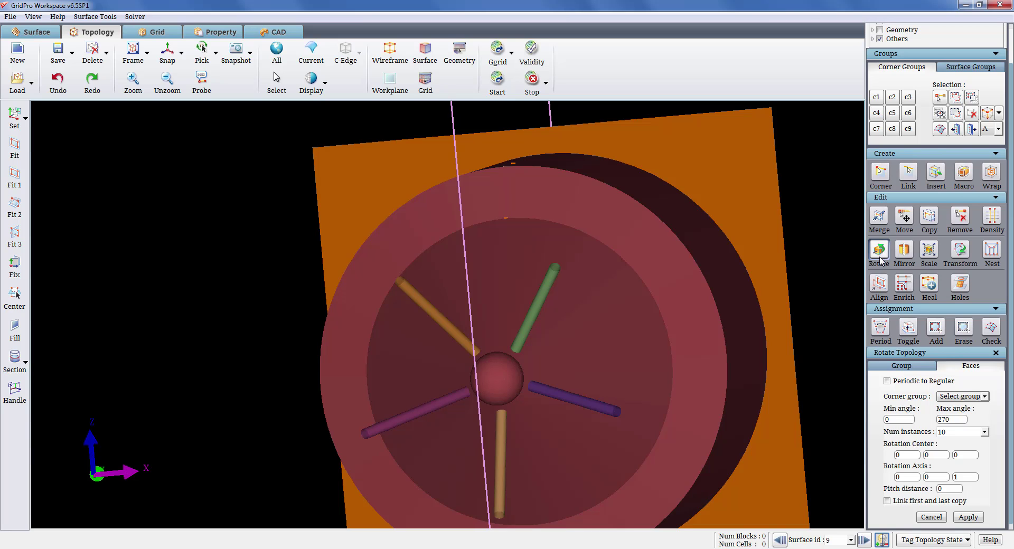
{"action": "left_click", "coordinate": [881, 260]}
- Add all corners of the blocking built between the walls to corner group c1
{"action": "left_click_drag", "start_coordinate": [710, 455], "coordinate": [618, 469]}
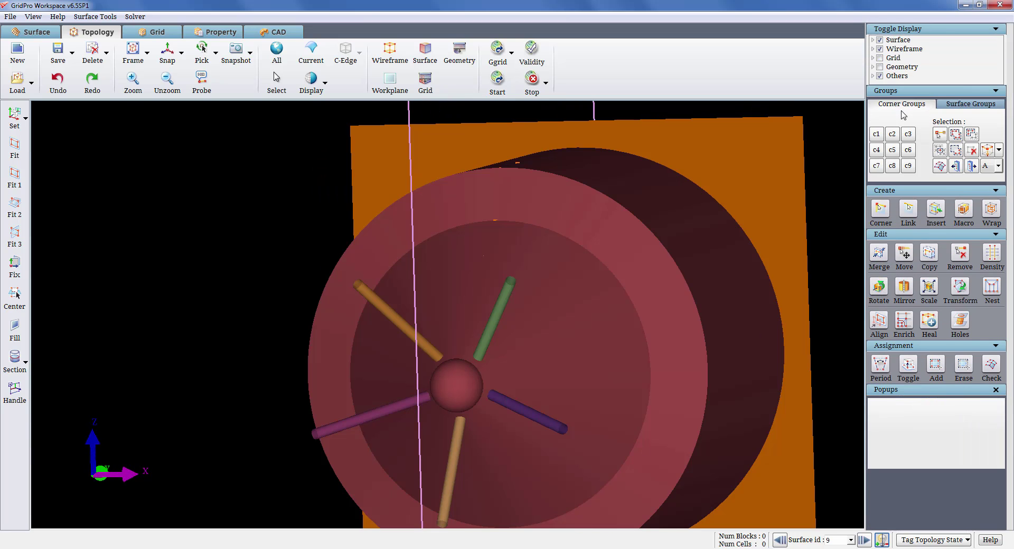
{"action": "left_click", "coordinate": [876, 133]}
{"action": "left_click", "coordinate": [956, 134]}
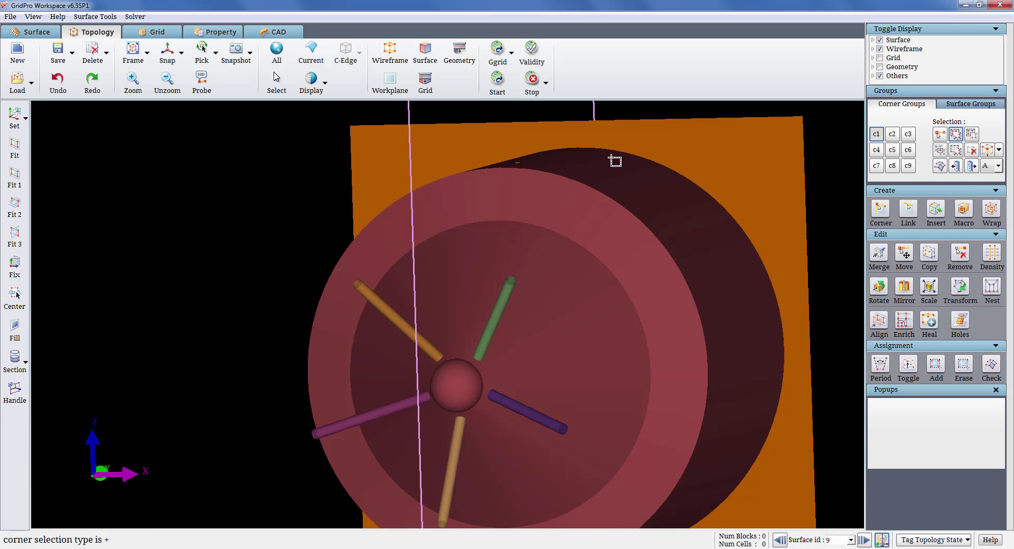
{"action": "left_click_drag", "start_coordinate": [294, 138], "coordinate": [604, 429]}
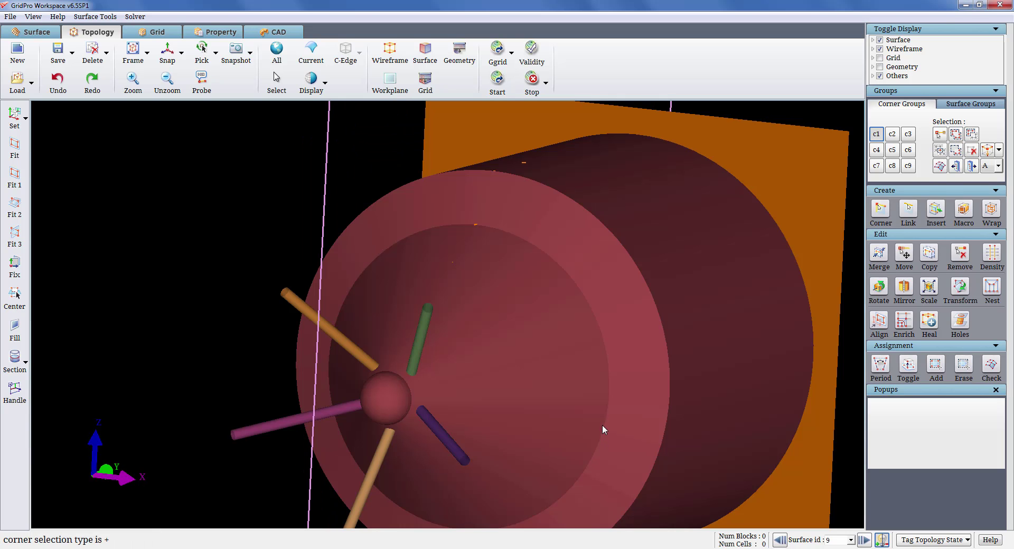
- Hide the red wall surface to expose the yellow inner surface and the block corners
{"action": "right_click", "coordinate": [493, 344]}
{"action": "left_click", "coordinate": [529, 422]}
{"action": "left_click_drag", "start_coordinate": [581, 419], "coordinate": [639, 391]}
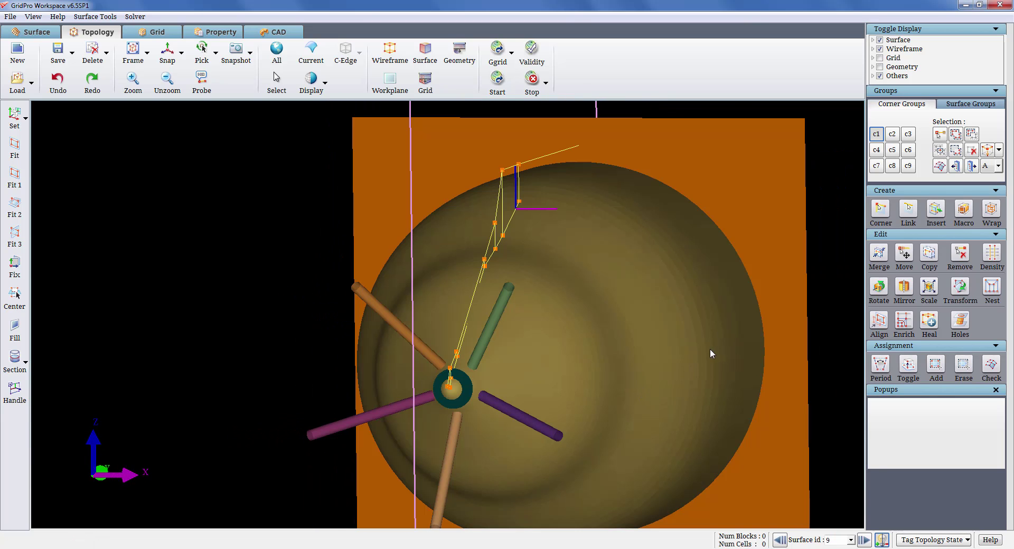
- Set up a face rotation of corner group c1 from 0 to 72 degrees with 3 instances
{"action": "left_click", "coordinate": [878, 288]}
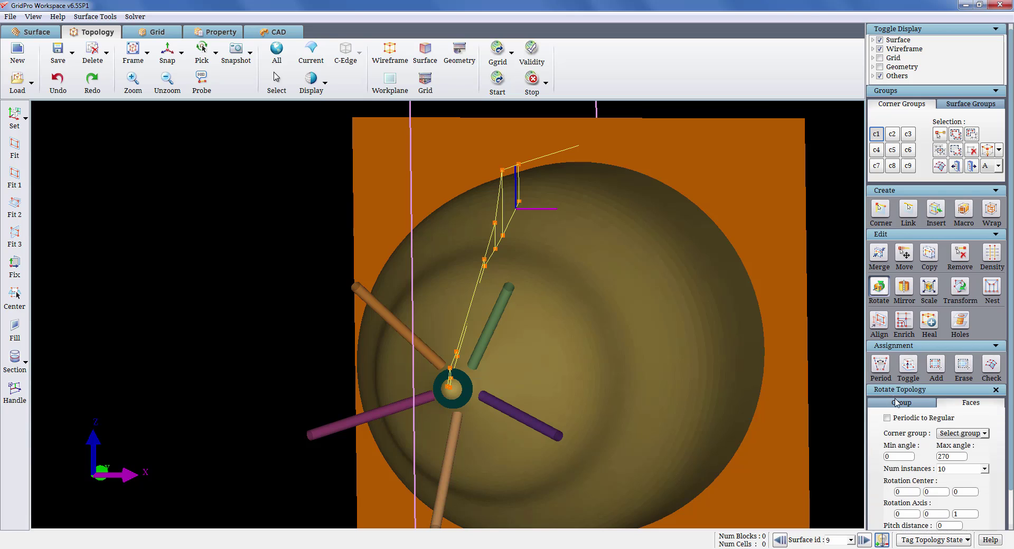
{"action": "left_click", "coordinate": [900, 403]}
{"action": "left_click", "coordinate": [957, 405]}
{"action": "scroll", "coordinate": [962, 453], "scroll_direction": "down", "scroll_amount": 1}
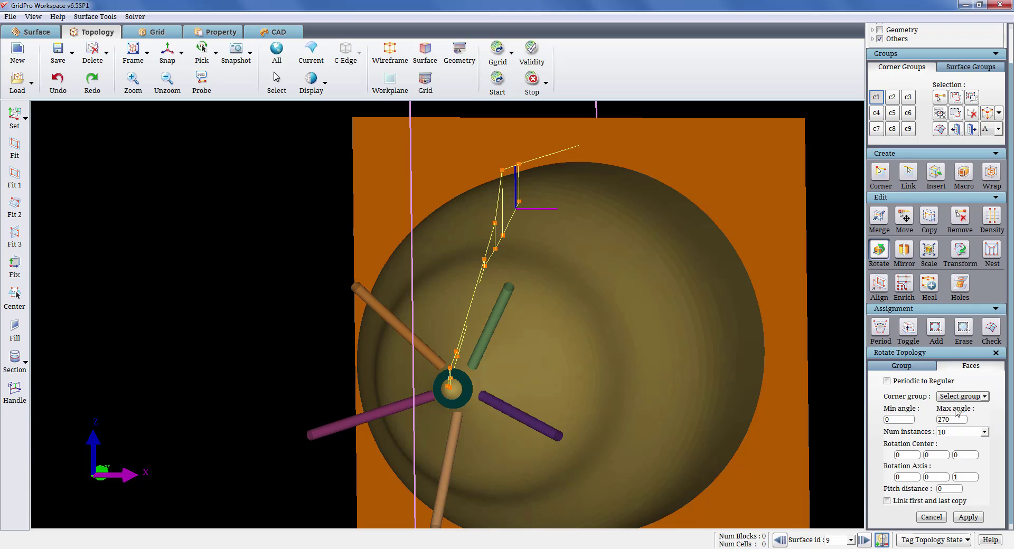
{"action": "left_click", "coordinate": [970, 397]}
{"action": "left_click", "coordinate": [964, 422]}
{"action": "double_click", "coordinate": [963, 421]}
{"action": "type", "text": "72"}
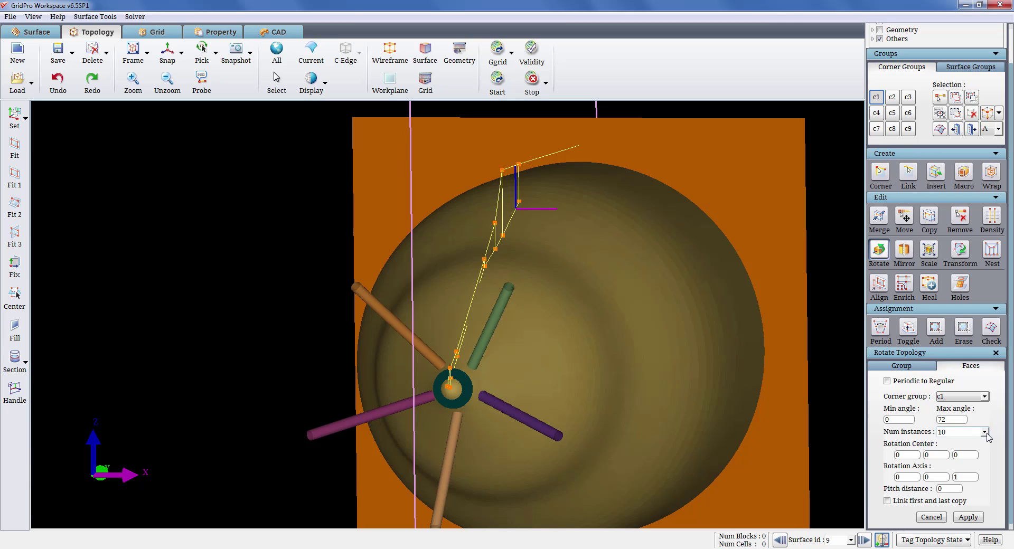
{"action": "left_click", "coordinate": [985, 433]}
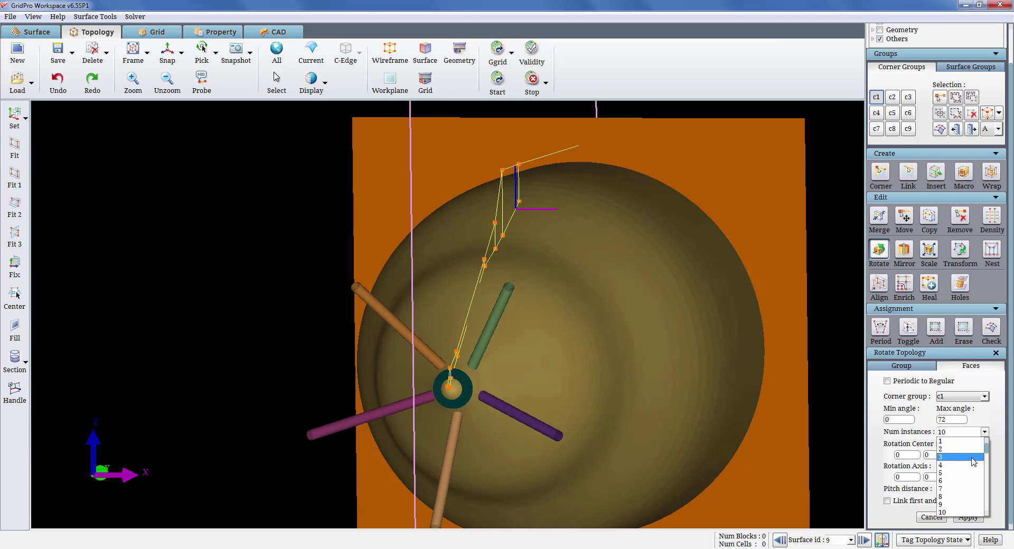
{"action": "left_click", "coordinate": [974, 457]}
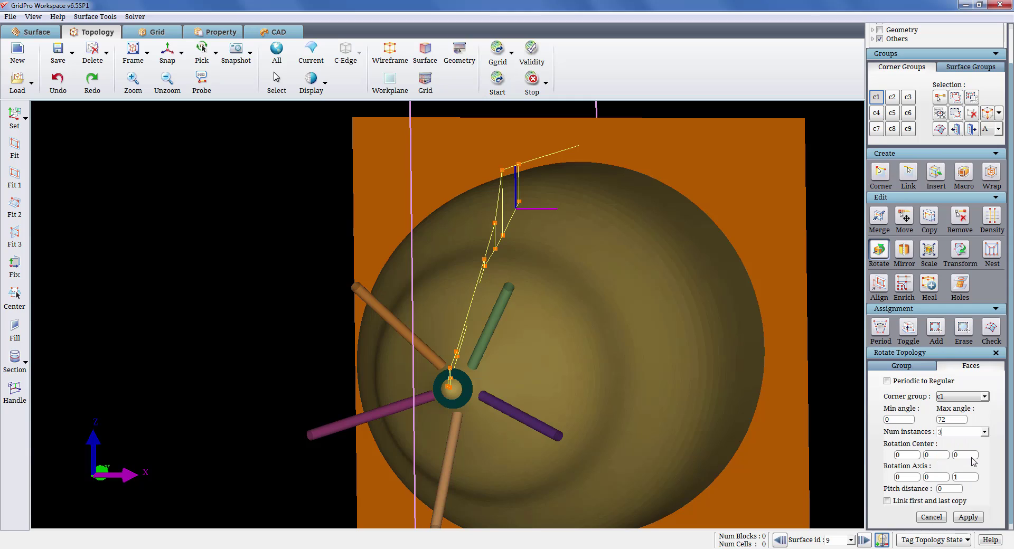
- Set the rotation axis to 0, 1, 0 and apply the rotation to create the wedge of blocks
{"action": "type", "text": "1"}
{"action": "key", "text": "Tab"}
{"action": "type", "text": "0"}
{"action": "left_click", "coordinate": [969, 517]}
{"action": "left_click_drag", "start_coordinate": [678, 411], "coordinate": [636, 338]}
{"action": "mouse_move", "coordinate": [560, 484]}
{"action": "left_mouse_down"}
{"action": "mouse_move", "coordinate": [553, 502]}
{"action": "mouse_move", "coordinate": [679, 449]}
{"action": "mouse_move", "coordinate": [631, 422]}
{"action": "mouse_move", "coordinate": [601, 438]}
{"action": "left_mouse_up"}
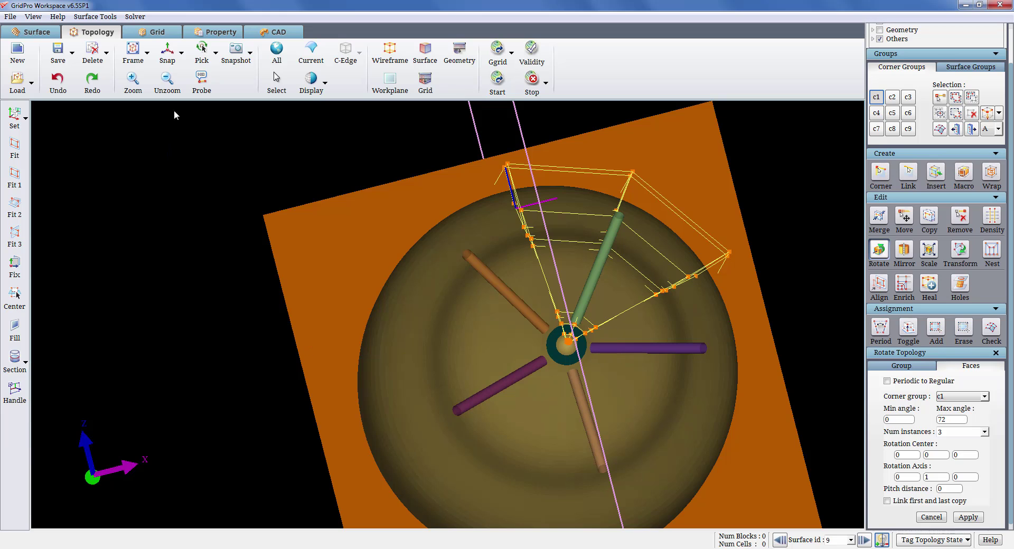
- Align the view with the Y axis and set the centre of rotation on the wedge's middle link near the nose tip
{"action": "left_click", "coordinate": [168, 50]}
{"action": "left_click_drag", "start_coordinate": [527, 386], "coordinate": [530, 391]}
{"action": "middle_click_drag", "start_coordinate": [530, 386], "coordinate": [539, 402]}
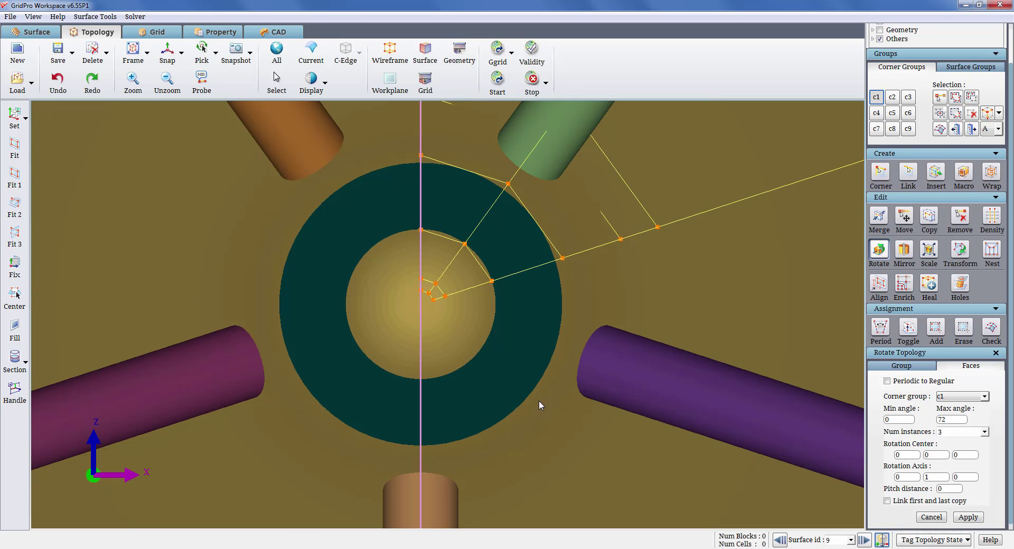
{"action": "middle_click_drag", "start_coordinate": [380, 246], "coordinate": [512, 364]}
{"action": "right_click_drag", "start_coordinate": [482, 367], "coordinate": [561, 426]}
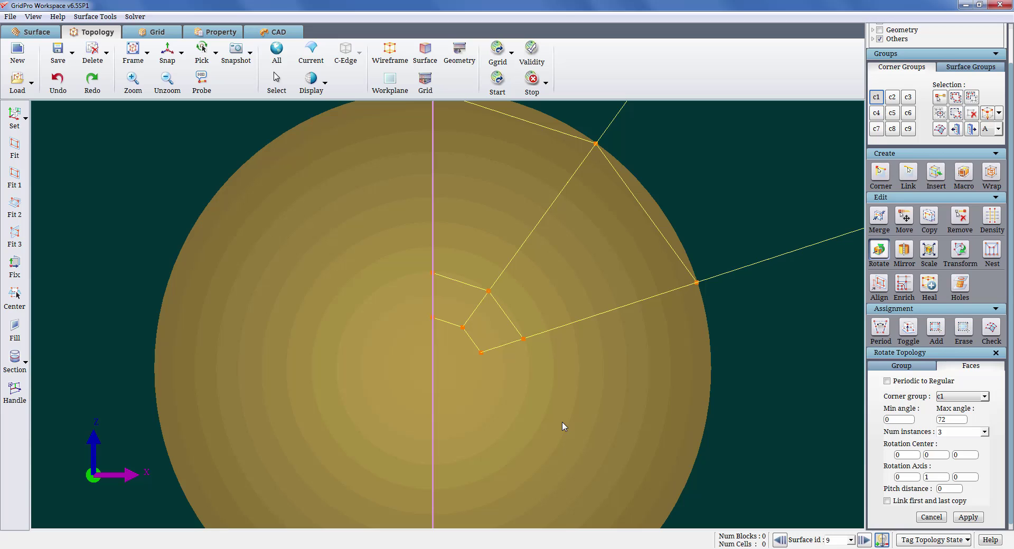
{"action": "left_click", "coordinate": [889, 255]}
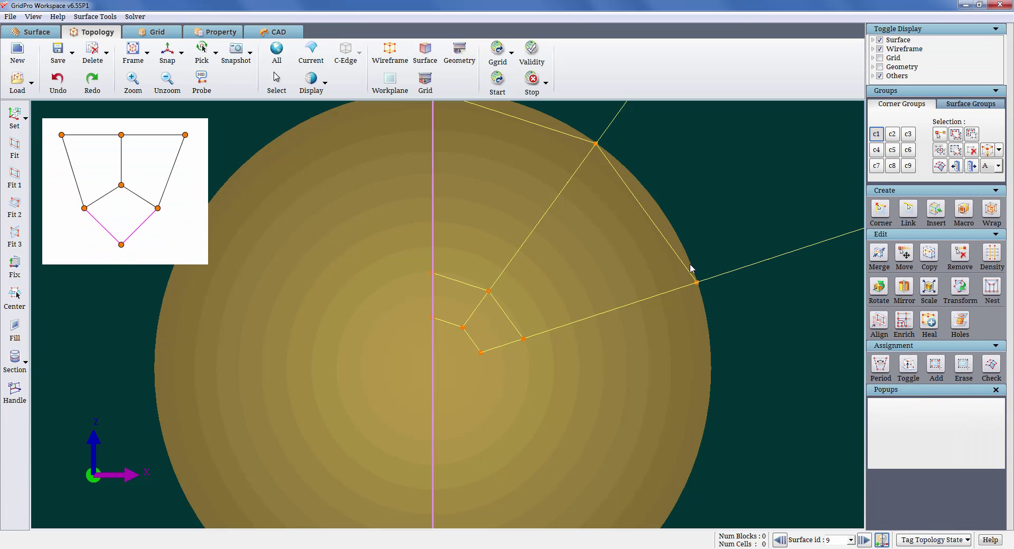
{"action": "left_click_drag", "start_coordinate": [691, 266], "coordinate": [676, 281]}
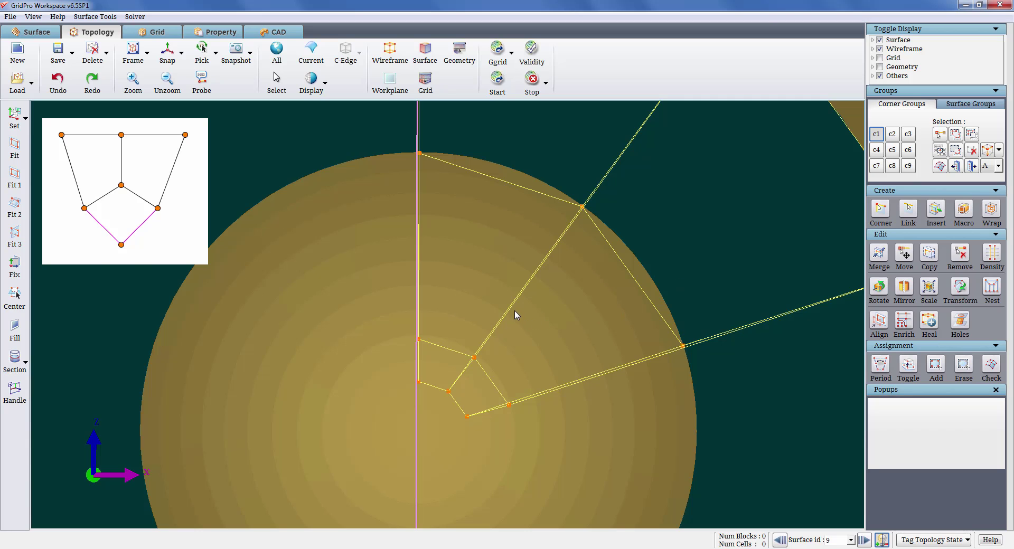
{"action": "right_click", "coordinate": [512, 308]}
{"action": "left_click", "coordinate": [522, 316]}
{"action": "mouse_move", "coordinate": [523, 317]}
{"action": "left_mouse_down"}
{"action": "mouse_move", "coordinate": [501, 367]}
{"action": "mouse_move", "coordinate": [508, 353]}
{"action": "left_mouse_up"}
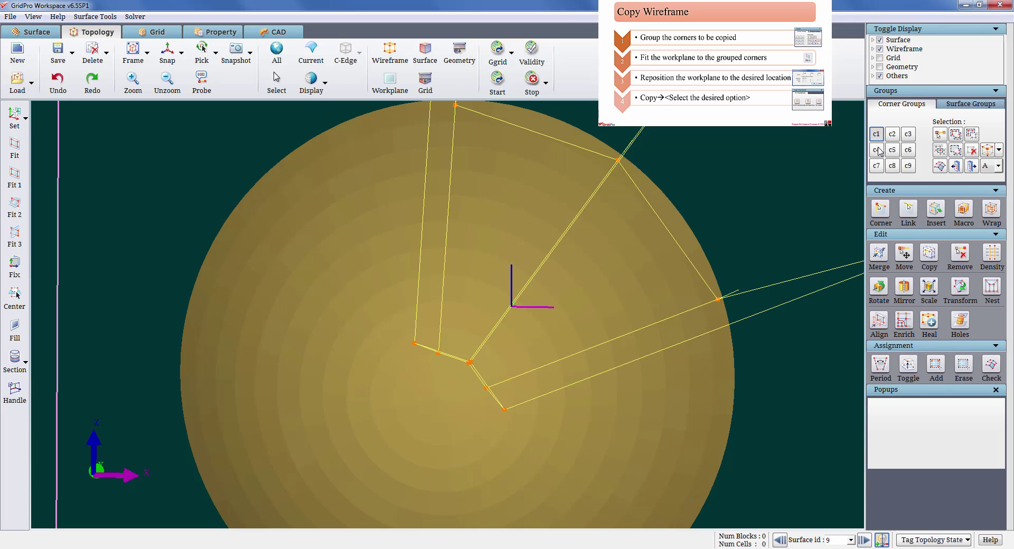
- Put the wedge's middle corner pair at the nose tip in group c2 and fit an axis-aligned workplane to it
{"action": "left_click", "coordinate": [891, 136]}
{"action": "left_click", "coordinate": [968, 153]}
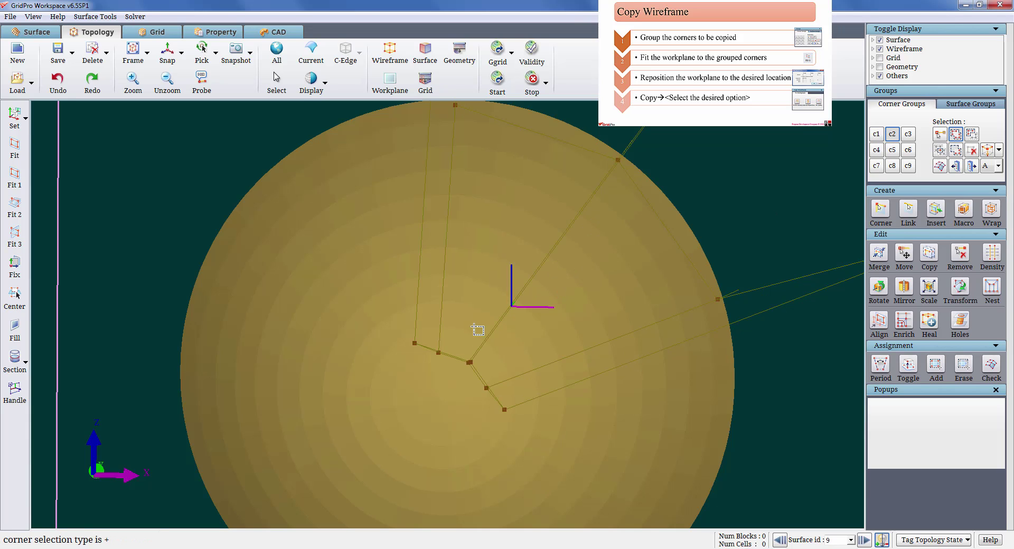
{"action": "left_click", "coordinate": [471, 358]}
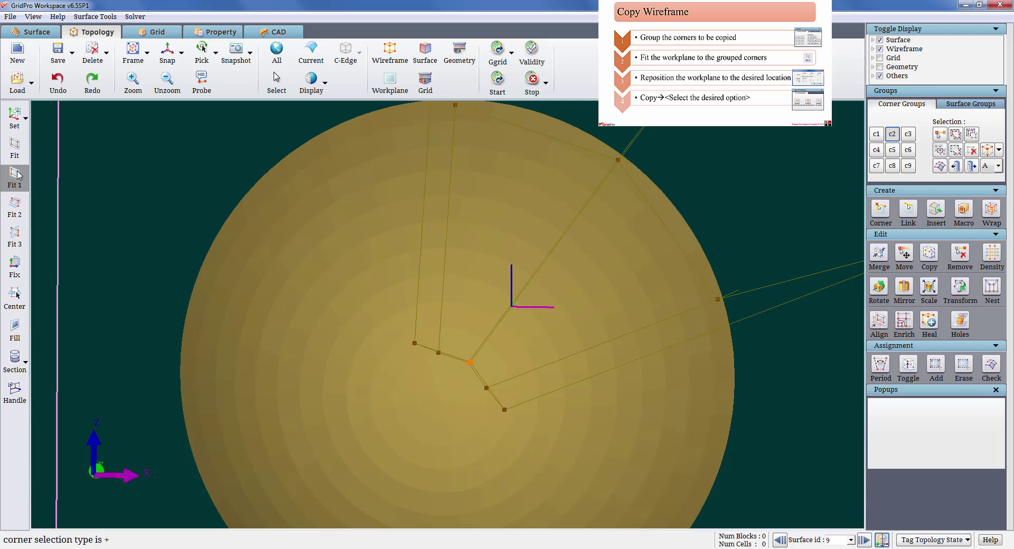
{"action": "left_click", "coordinate": [15, 175]}
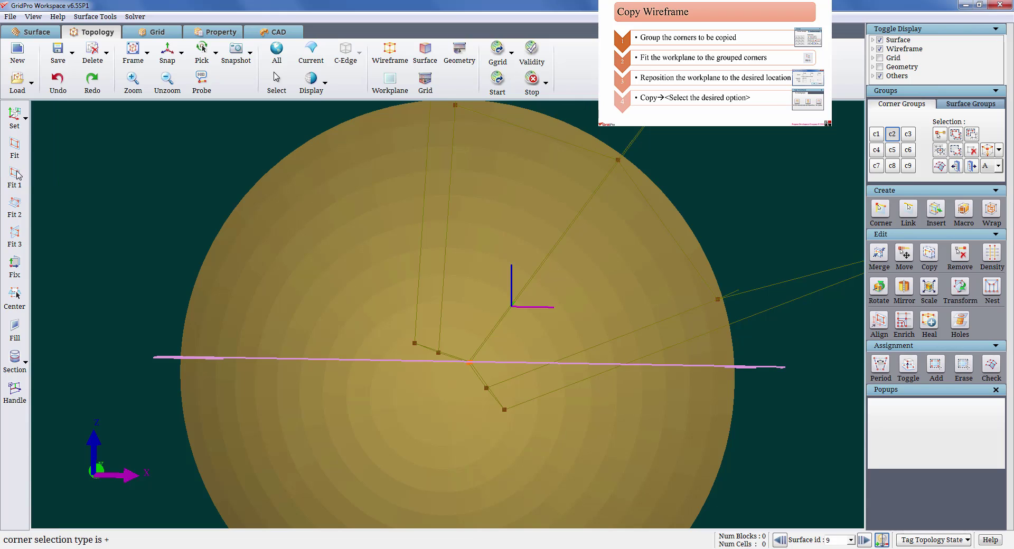
{"action": "left_click", "coordinate": [26, 119]}
{"action": "left_click", "coordinate": [43, 199]}
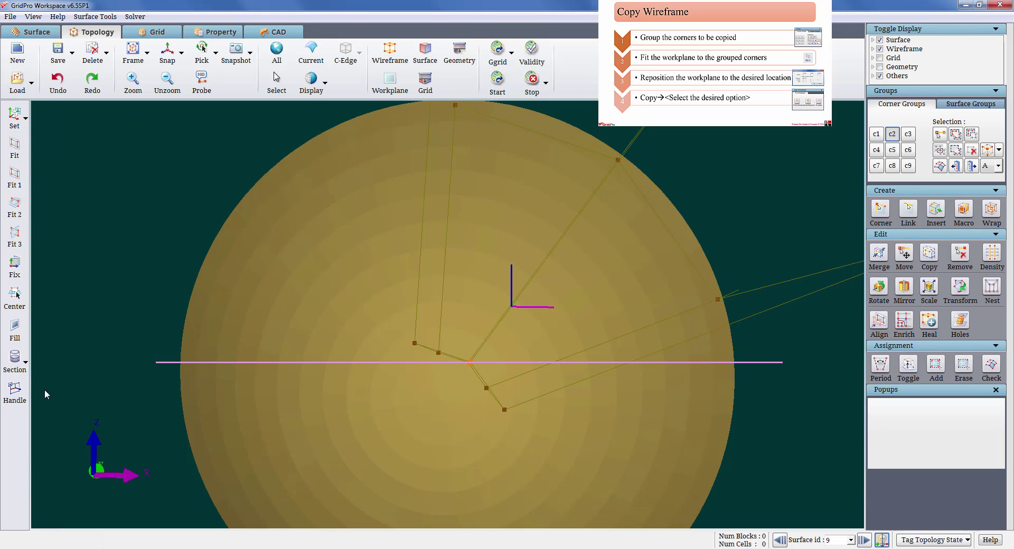
- Turn the workplane perpendicular to the wedge's middle plane, shift it towards the nose centre, and copy the c2 corner pair onto it
{"action": "left_click", "coordinate": [11, 403]}
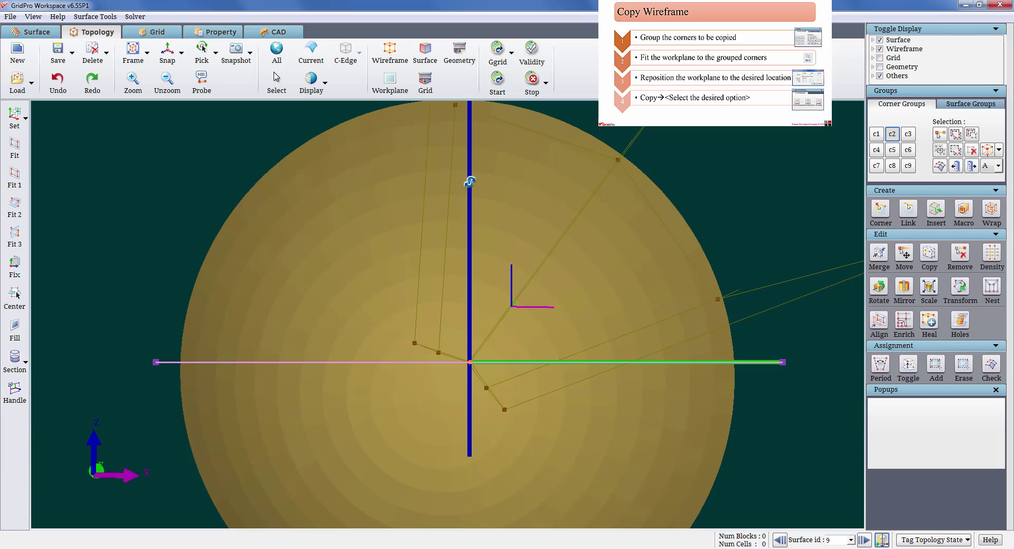
{"action": "mouse_move", "coordinate": [469, 182]}
{"action": "left_mouse_down"}
{"action": "mouse_move", "coordinate": [518, 222]}
{"action": "mouse_move", "coordinate": [571, 244]}
{"action": "mouse_move", "coordinate": [553, 213]}
{"action": "mouse_move", "coordinate": [563, 220]}
{"action": "mouse_move", "coordinate": [520, 270]}
{"action": "left_mouse_up"}
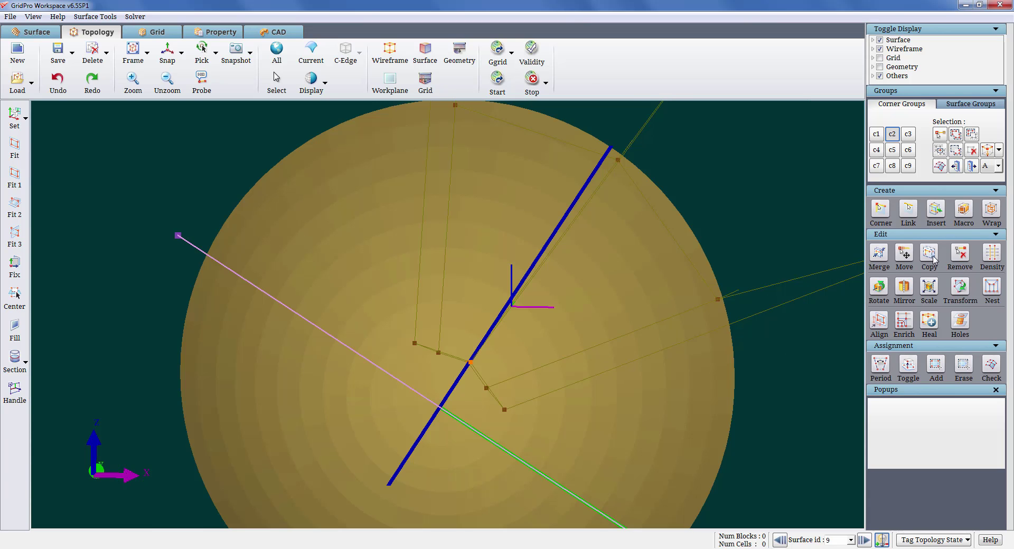
{"action": "left_click", "coordinate": [930, 255]}
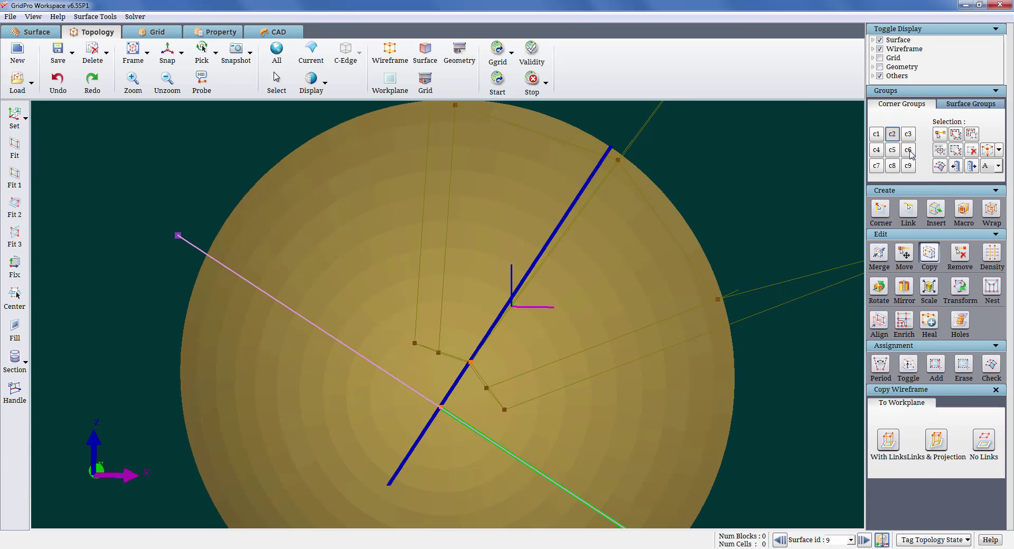
{"action": "mouse_move", "coordinate": [721, 268]}
{"action": "left_mouse_down"}
{"action": "mouse_move", "coordinate": [711, 254]}
{"action": "mouse_move", "coordinate": [722, 238]}
{"action": "left_mouse_up"}
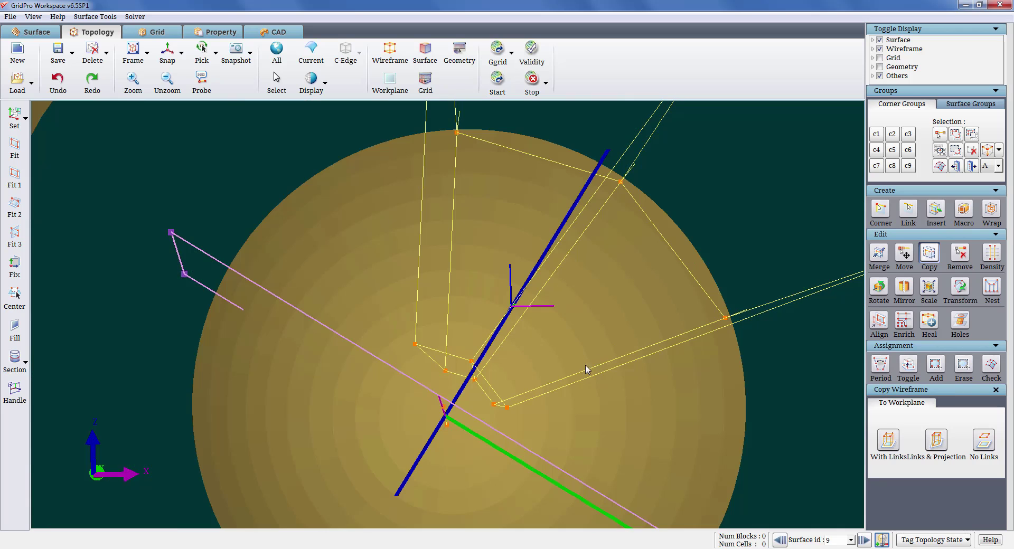
- Link the copied corner pair to the outer nose-tip pairs on both sides of the wedge and hide the workplane handles
{"action": "key", "text": "e"}
{"action": "left_click_drag", "start_coordinate": [482, 397], "coordinate": [525, 448]}
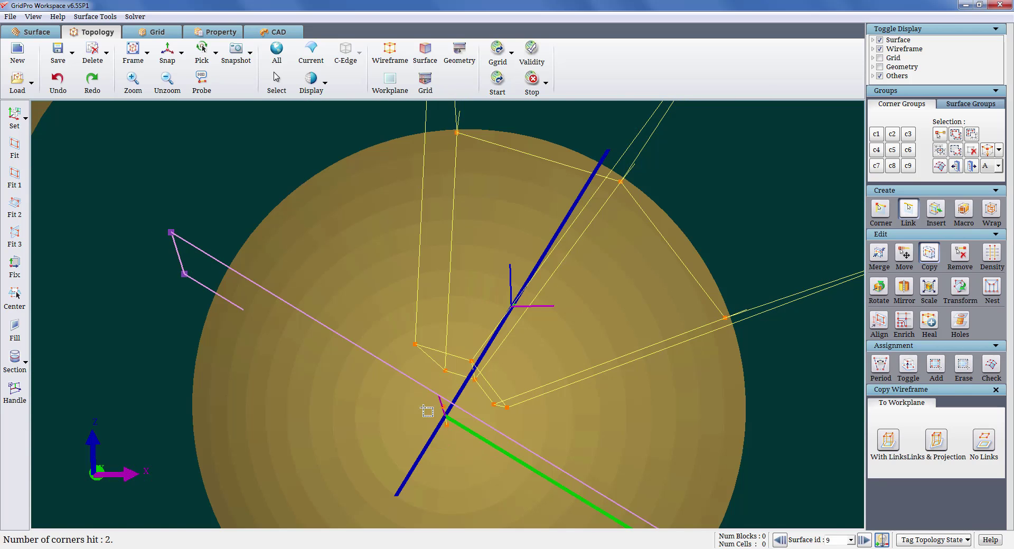
{"action": "mouse_move", "coordinate": [417, 397]}
{"action": "left_mouse_down"}
{"action": "mouse_move", "coordinate": [455, 458]}
{"action": "mouse_move", "coordinate": [425, 396]}
{"action": "left_mouse_up"}
{"action": "key", "text": "e"}
{"action": "mouse_move", "coordinate": [408, 313]}
{"action": "left_mouse_down"}
{"action": "mouse_move", "coordinate": [461, 389]}
{"action": "mouse_move", "coordinate": [468, 380]}
{"action": "left_mouse_up"}
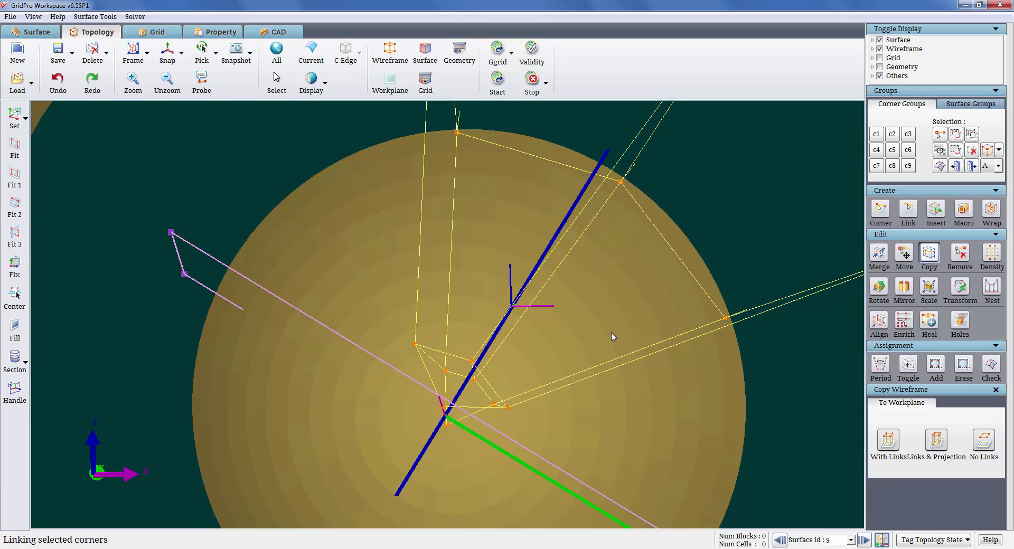
{"action": "mouse_move", "coordinate": [611, 337]}
{"action": "left_mouse_down"}
{"action": "mouse_move", "coordinate": [569, 391]}
{"action": "mouse_move", "coordinate": [616, 363]}
{"action": "left_mouse_up"}
{"action": "middle_click_drag", "start_coordinate": [617, 363], "coordinate": [625, 357]}
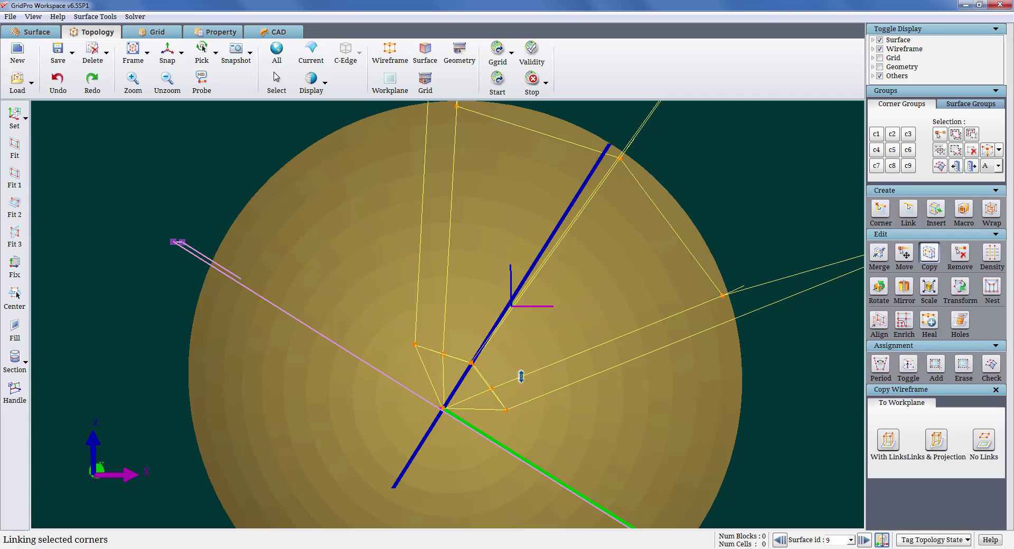
{"action": "scroll", "coordinate": [529, 341], "scroll_direction": "down", "scroll_amount": 3}
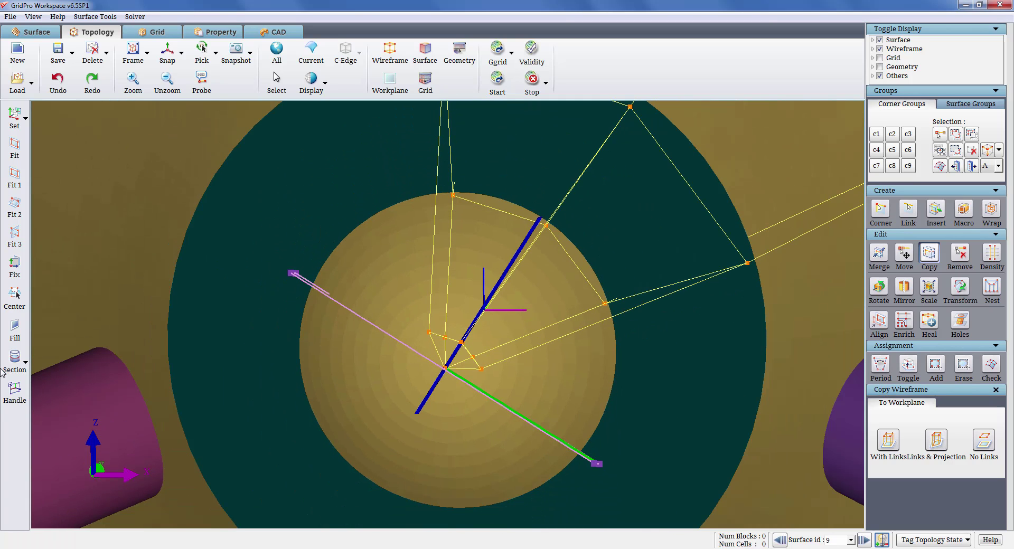
{"action": "left_click", "coordinate": [8, 402]}
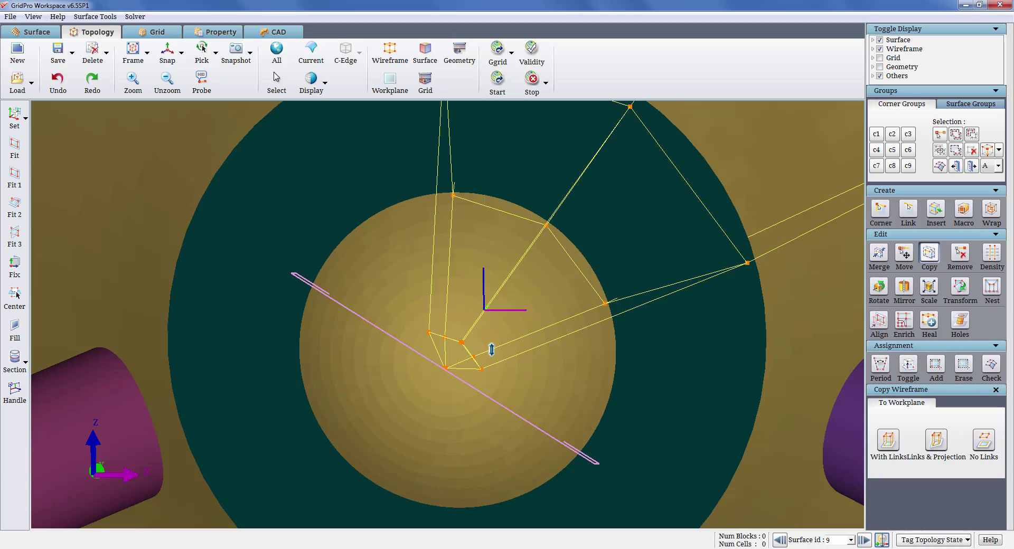
- Insert a sheet of corners across the long links beside the green tube and set the centre of rotation there
{"action": "scroll", "coordinate": [492, 350], "scroll_direction": "down", "scroll_amount": 3}
{"action": "mouse_move", "coordinate": [510, 348]}
{"action": "middle_mouse_down"}
{"action": "mouse_move", "coordinate": [534, 333]}
{"action": "mouse_move", "coordinate": [787, 283]}
{"action": "mouse_move", "coordinate": [664, 487]}
{"action": "mouse_move", "coordinate": [706, 204]}
{"action": "mouse_move", "coordinate": [697, 332]}
{"action": "mouse_move", "coordinate": [755, 221]}
{"action": "middle_mouse_up"}
{"action": "scroll", "coordinate": [535, 338], "scroll_direction": "down", "scroll_amount": 3}
{"action": "scroll", "coordinate": [631, 268], "scroll_direction": "up", "scroll_amount": 3}
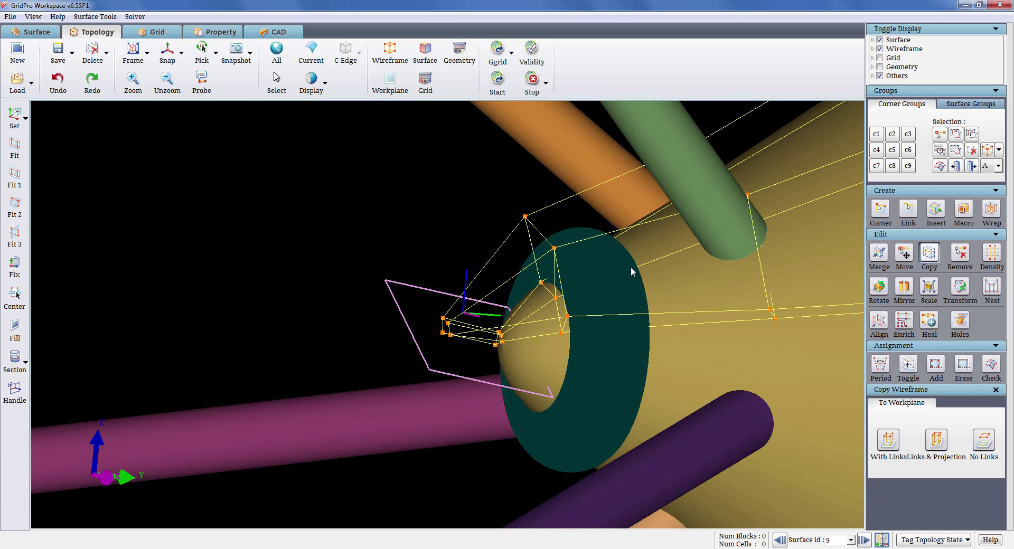
{"action": "key", "text": "i"}
{"action": "left_click", "coordinate": [673, 218]}
{"action": "right_click", "coordinate": [677, 234]}
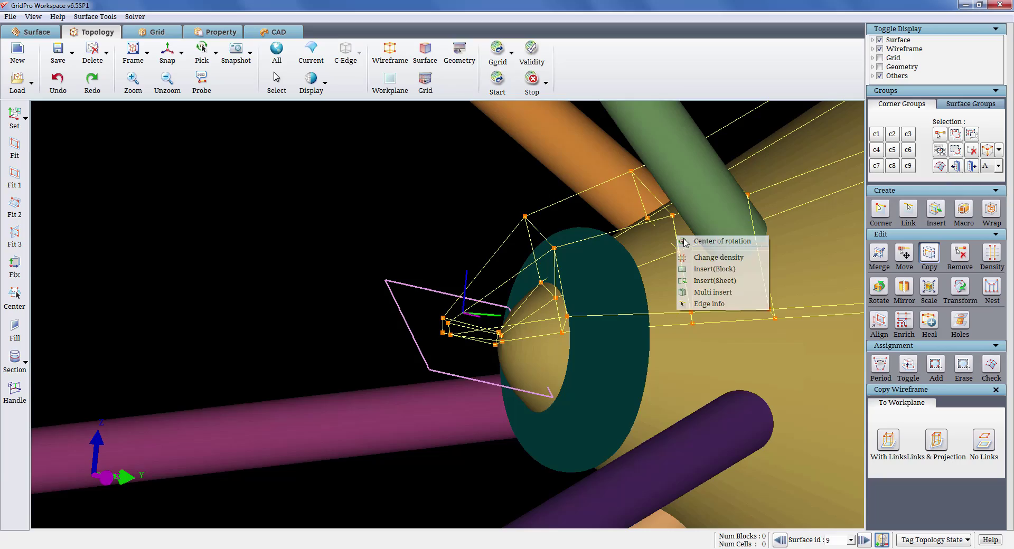
{"action": "left_click", "coordinate": [708, 242]}
- Insert sheets splitting both halves of the wedge around the green tube, plus one between the two rings at the tube
{"action": "middle_click_drag", "start_coordinate": [731, 191], "coordinate": [778, 511]}
{"action": "middle_click_drag", "start_coordinate": [816, 217], "coordinate": [860, 453]}
{"action": "key", "text": "i"}
{"action": "left_click", "coordinate": [736, 159]}
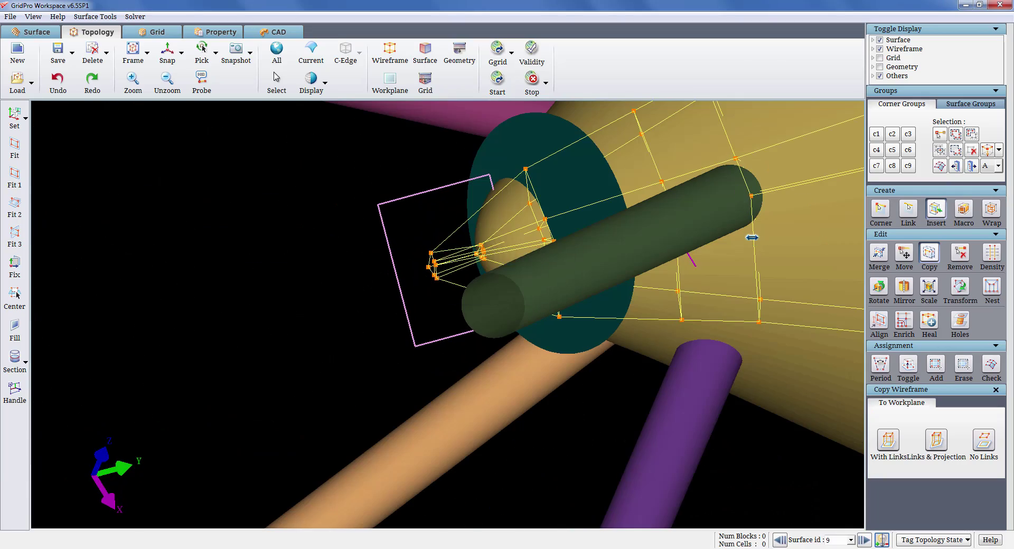
{"action": "left_click", "coordinate": [754, 238]}
{"action": "key", "text": "i"}
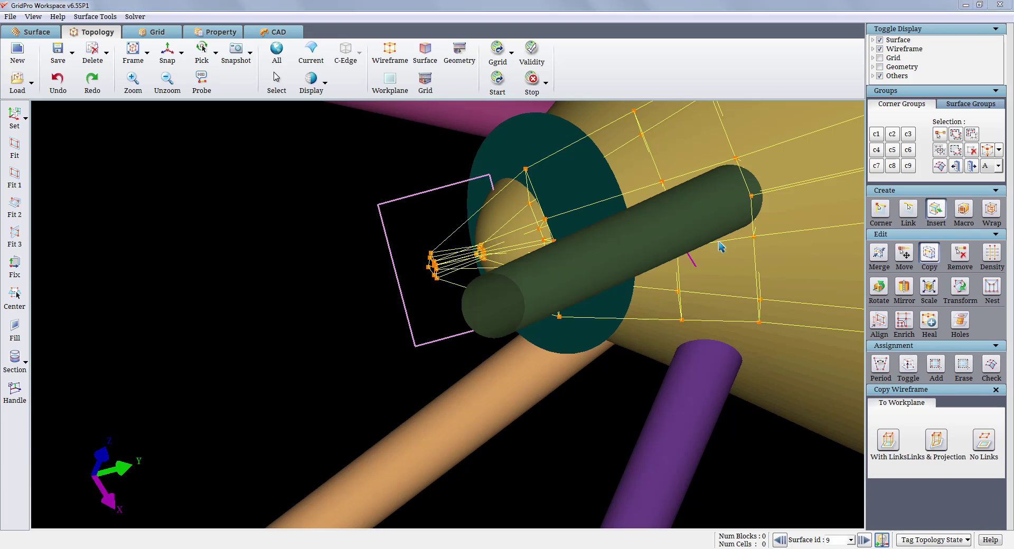
- Collect the nine outer-layer corners bordering the green tube's base into corner group c3
{"action": "left_click", "coordinate": [904, 136]}
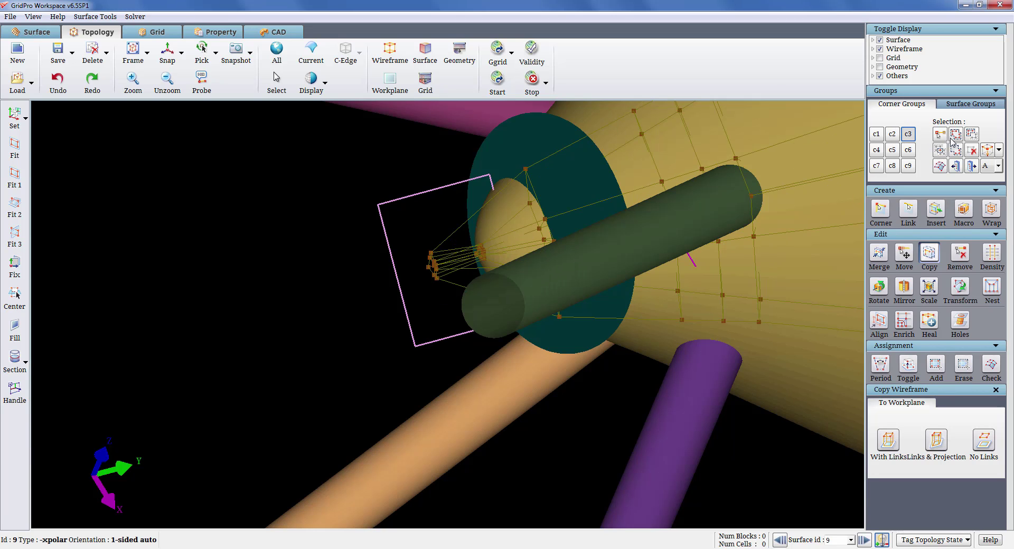
{"action": "left_click", "coordinate": [971, 154]}
{"action": "left_click", "coordinate": [939, 135]}
{"action": "left_click_drag", "start_coordinate": [706, 364], "coordinate": [740, 64]}
{"action": "left_click", "coordinate": [661, 188]}
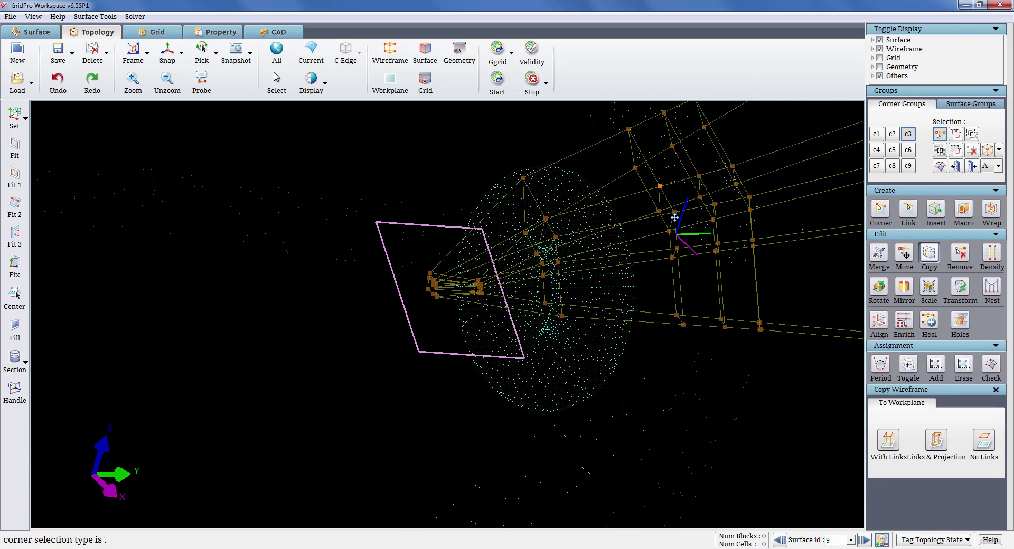
{"action": "left_click", "coordinate": [675, 214]}
{"action": "left_click", "coordinate": [677, 248]}
{"action": "left_click", "coordinate": [719, 244]}
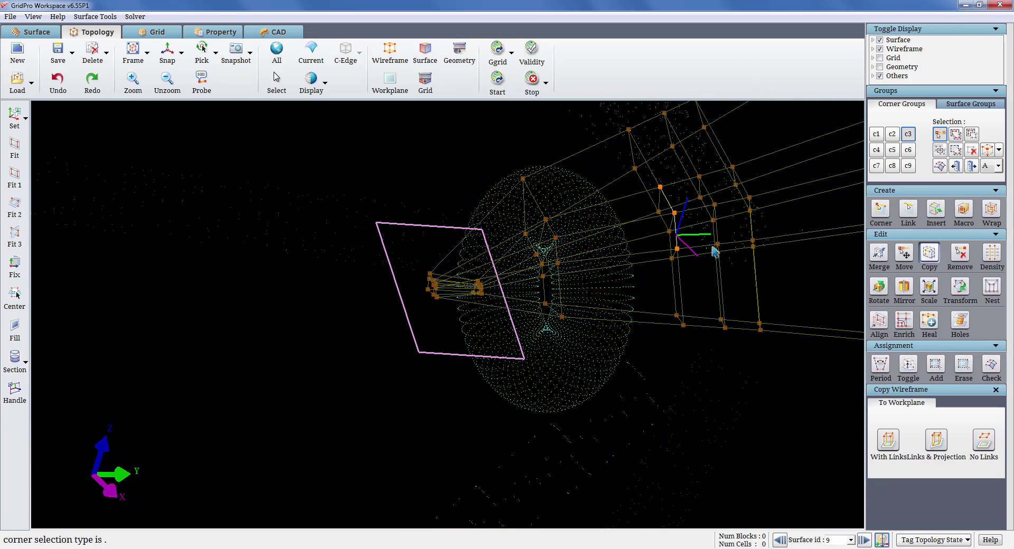
{"action": "left_click", "coordinate": [755, 238]}
{"action": "left_click", "coordinate": [752, 196]}
{"action": "left_click", "coordinate": [716, 202]}
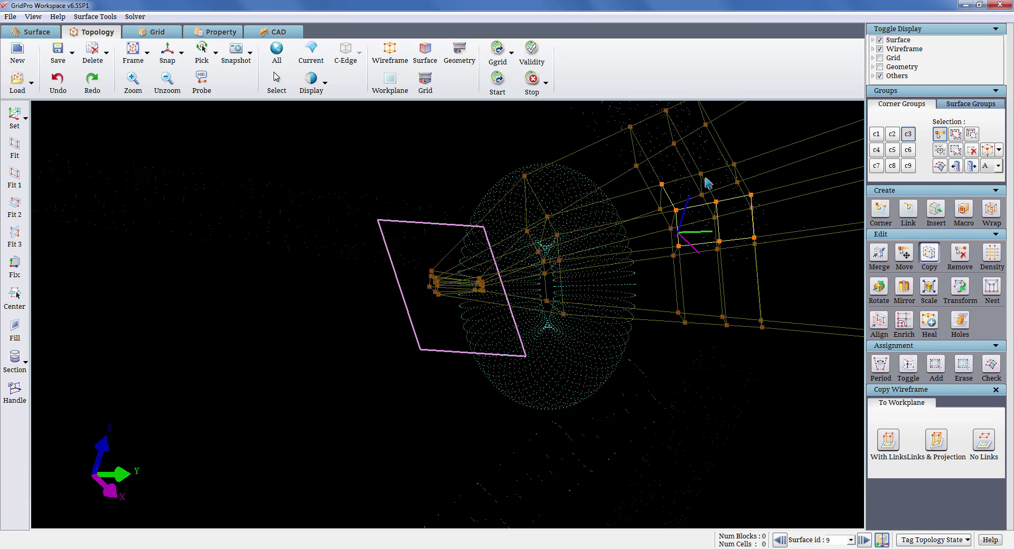
{"action": "left_click", "coordinate": [700, 174]}
{"action": "left_click", "coordinate": [734, 164]}
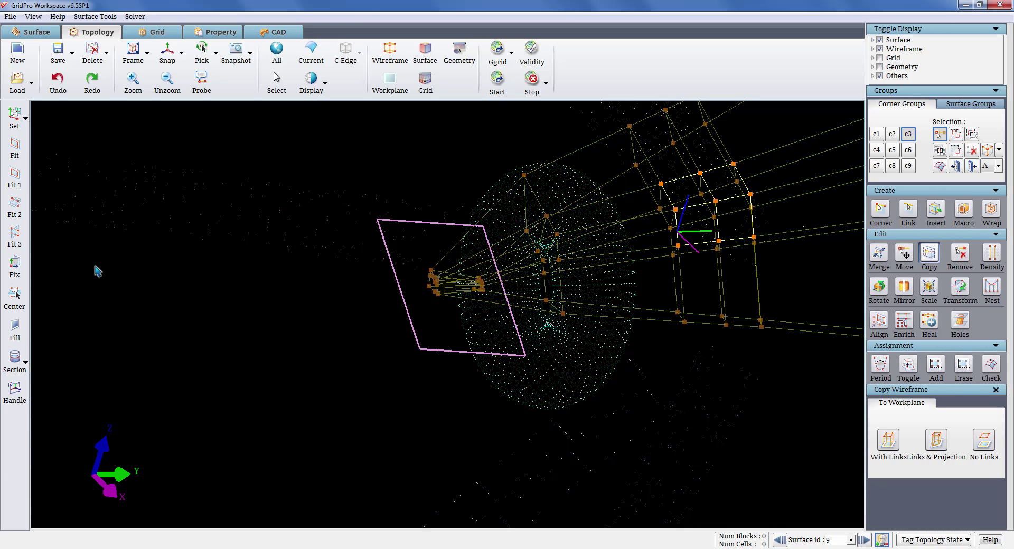
- Fit the workplane to the c3 corners with Fit 1 and tilt it perpendicular to the green tube's axis
{"action": "left_click", "coordinate": [20, 181]}
{"action": "right_click_drag", "start_coordinate": [521, 232], "coordinate": [543, 366]}
{"action": "middle_click_drag", "start_coordinate": [543, 366], "coordinate": [471, 438]}
{"action": "mouse_move", "coordinate": [469, 386]}
{"action": "left_mouse_down"}
{"action": "mouse_move", "coordinate": [448, 212]}
{"action": "mouse_move", "coordinate": [338, 113]}
{"action": "left_mouse_up"}
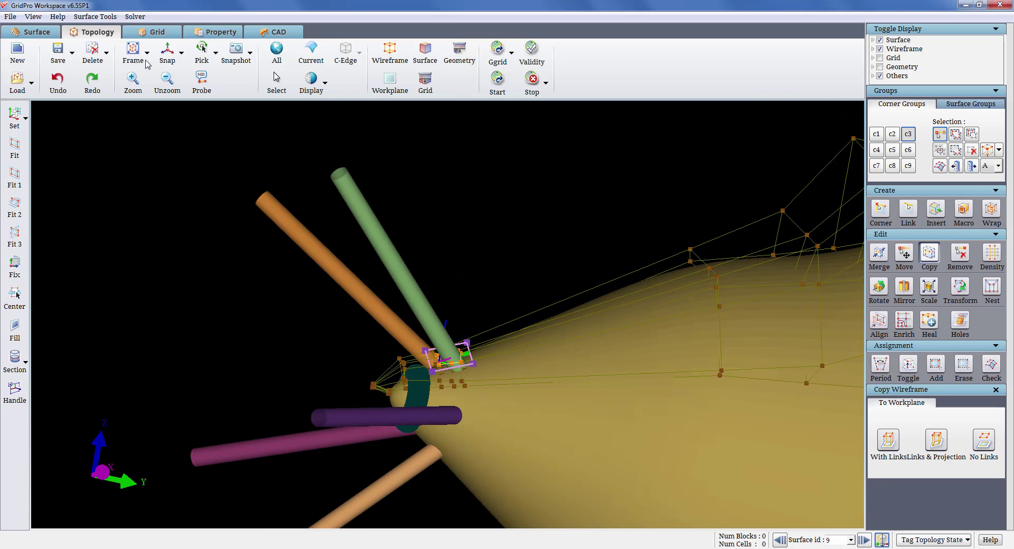
{"action": "left_click", "coordinate": [173, 53]}
{"action": "left_click", "coordinate": [179, 89]}
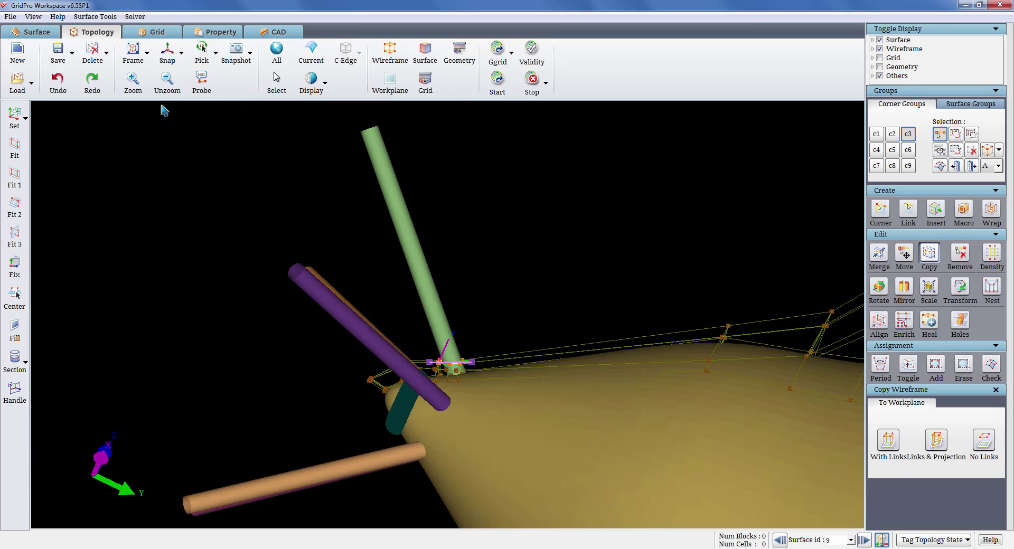
{"action": "left_click", "coordinate": [281, 57]}
{"action": "key", "text": "z"}
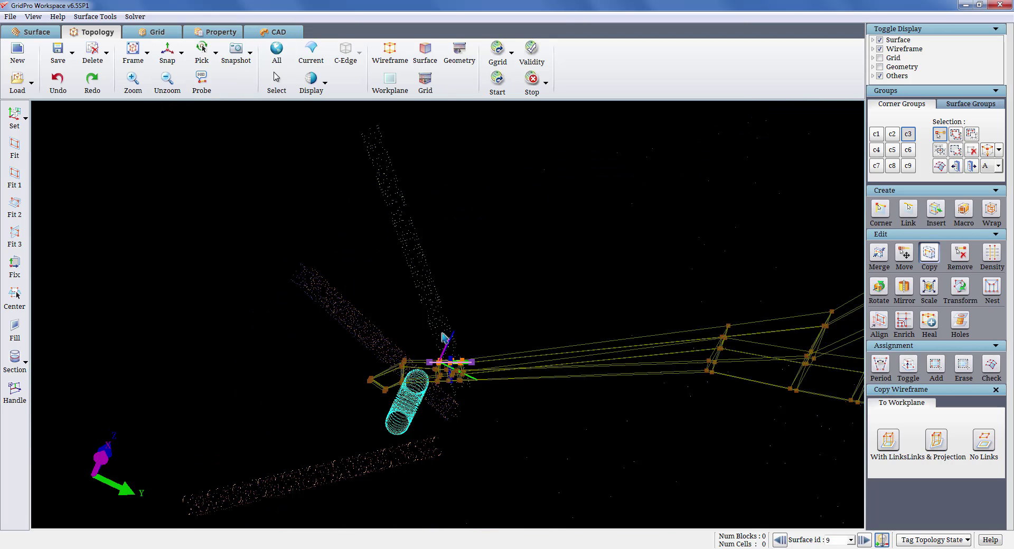
{"action": "left_click_drag", "start_coordinate": [438, 360], "coordinate": [472, 391]}
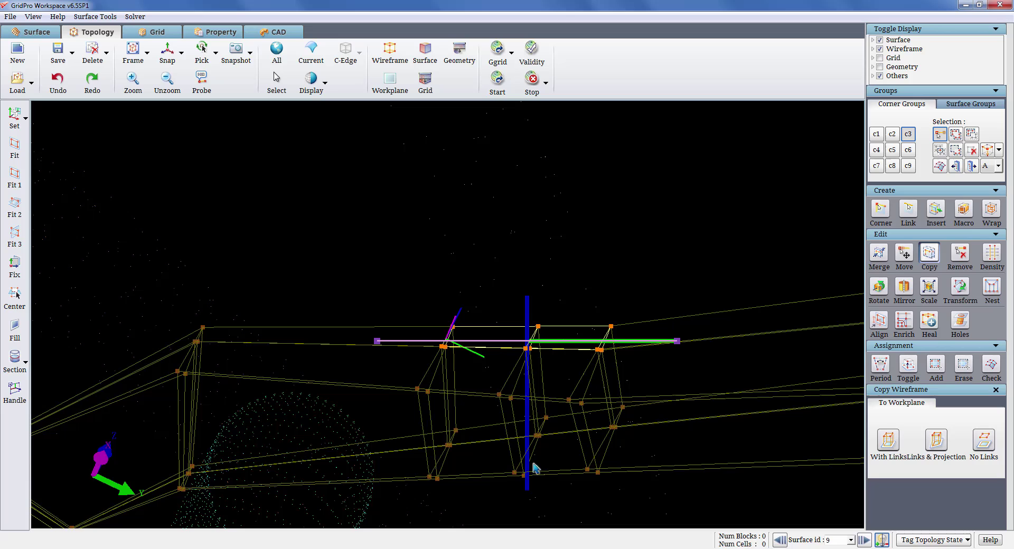
{"action": "left_click_drag", "start_coordinate": [527, 489], "coordinate": [553, 487]}
{"action": "middle_click_drag", "start_coordinate": [555, 486], "coordinate": [558, 450]}
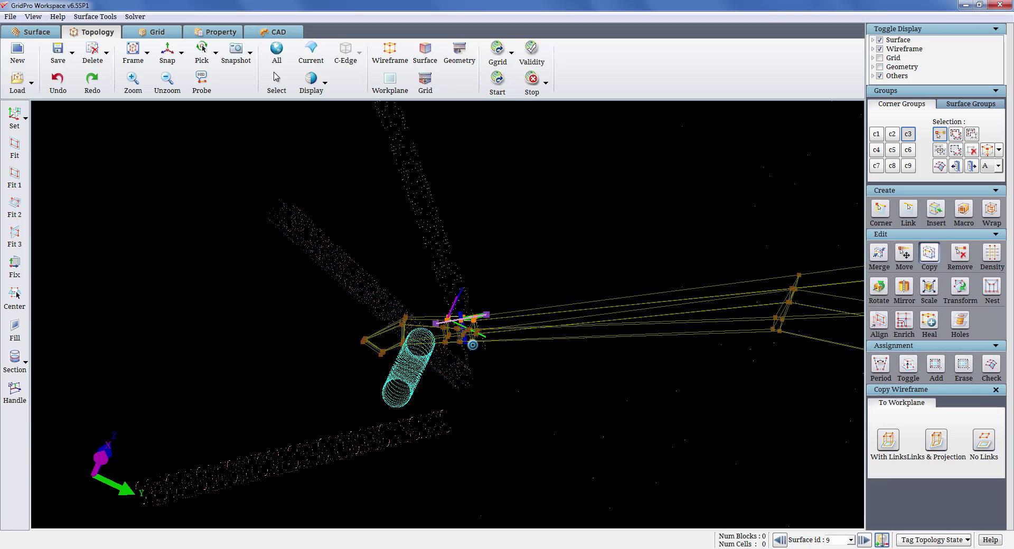
- Shift the workplane outward along the green tube and copy the c3 corners onto it with links and projection
{"action": "mouse_move", "coordinate": [466, 339]}
{"action": "left_mouse_down"}
{"action": "mouse_move", "coordinate": [405, 245]}
{"action": "mouse_move", "coordinate": [464, 227]}
{"action": "left_mouse_up"}
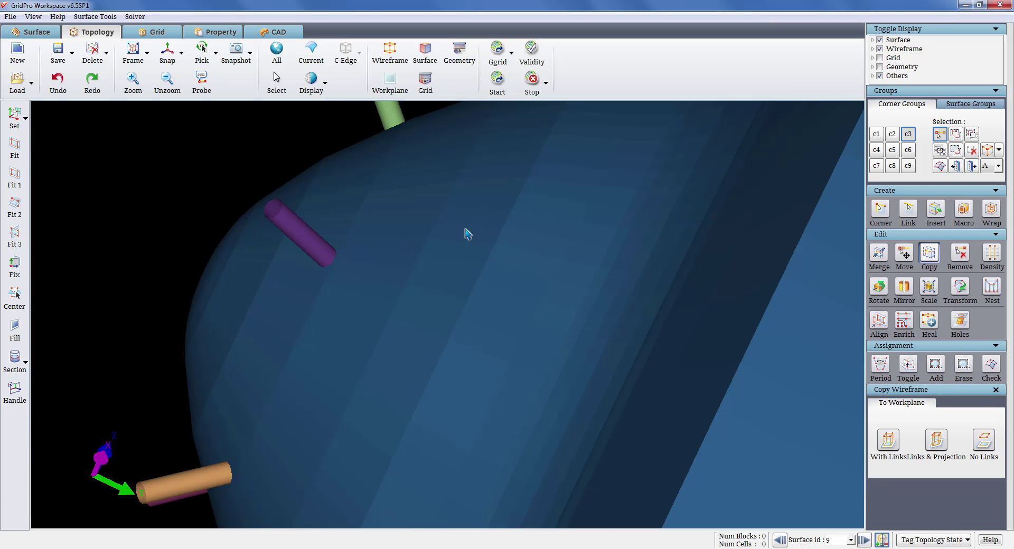
{"action": "scroll", "coordinate": [465, 229], "scroll_direction": "up", "scroll_amount": 3}
{"action": "scroll", "coordinate": [465, 229], "scroll_direction": "down", "scroll_amount": 5}
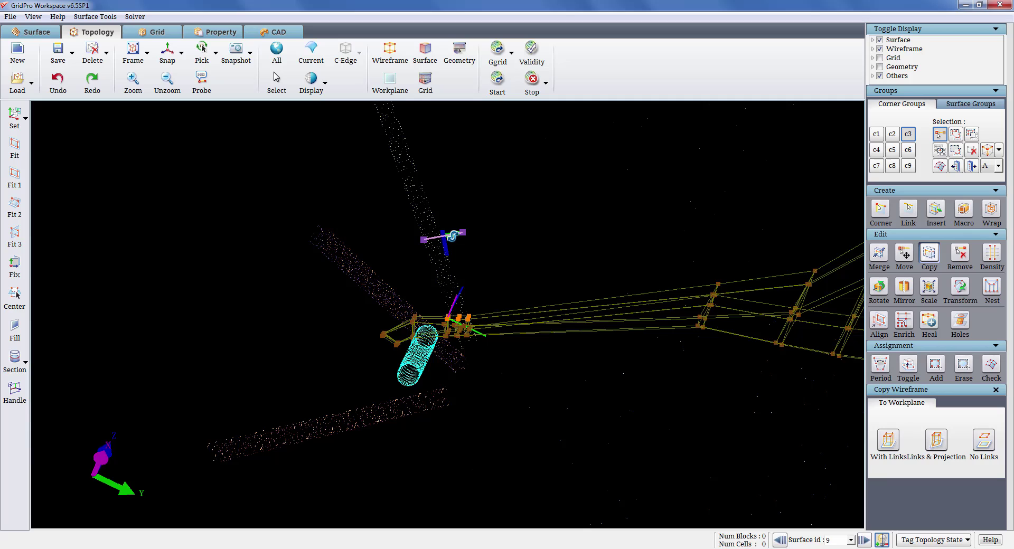
{"action": "mouse_move", "coordinate": [453, 236]}
{"action": "left_mouse_down"}
{"action": "mouse_move", "coordinate": [430, 247]}
{"action": "mouse_move", "coordinate": [418, 137]}
{"action": "mouse_move", "coordinate": [404, 148]}
{"action": "mouse_move", "coordinate": [415, 183]}
{"action": "left_mouse_up"}
{"action": "left_click", "coordinate": [943, 440]}
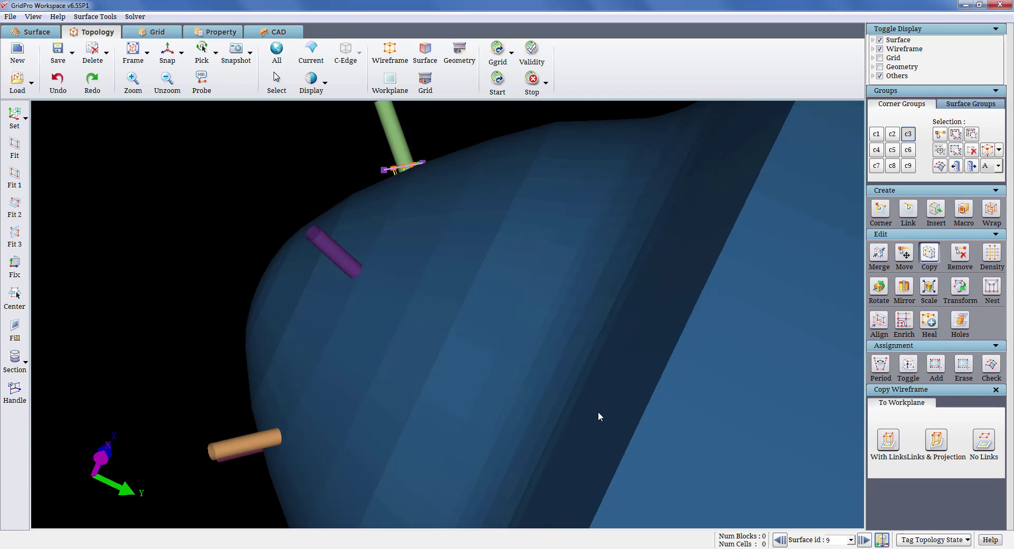
- Examine the copied corner layer around the green tube and its links back to the wedge topology
{"action": "left_click_drag", "start_coordinate": [599, 416], "coordinate": [450, 422]}
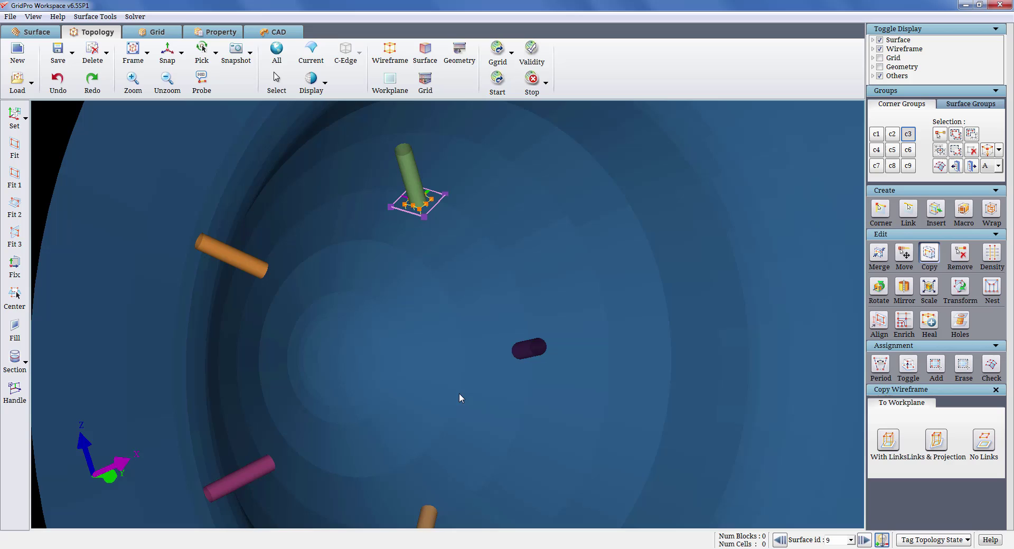
{"action": "scroll", "coordinate": [457, 247], "scroll_direction": "up", "scroll_amount": 3}
{"action": "middle_click_drag", "start_coordinate": [462, 231], "coordinate": [444, 316]}
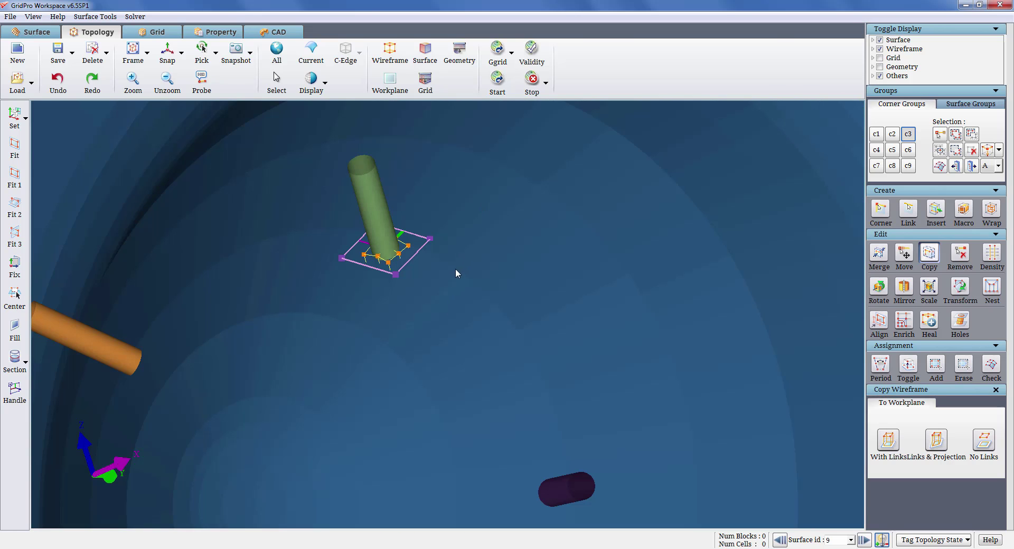
{"action": "scroll", "coordinate": [435, 280], "scroll_direction": "up", "scroll_amount": 5}
{"action": "middle_click_drag", "start_coordinate": [433, 280], "coordinate": [464, 349]}
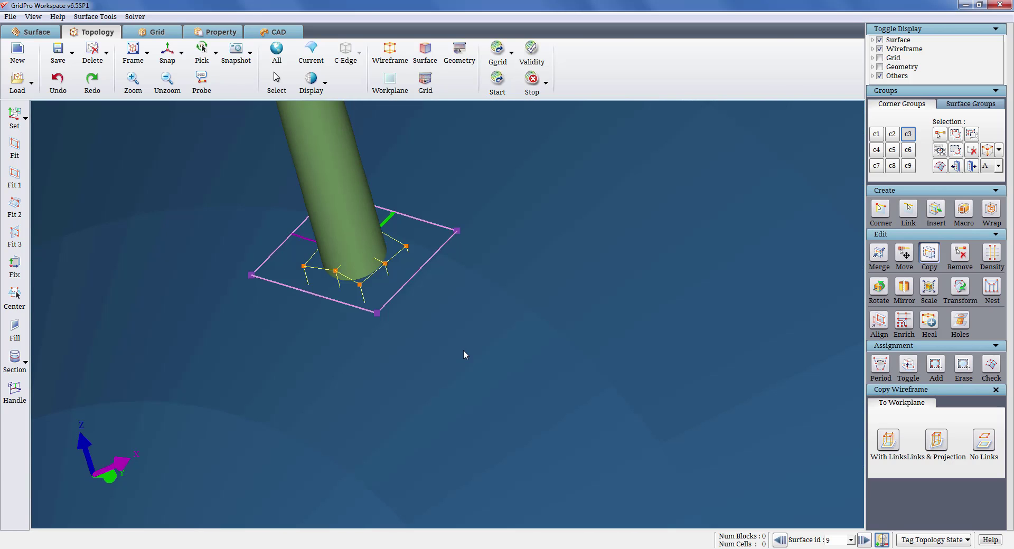
{"action": "scroll", "coordinate": [464, 346], "scroll_direction": "down", "scroll_amount": 8}
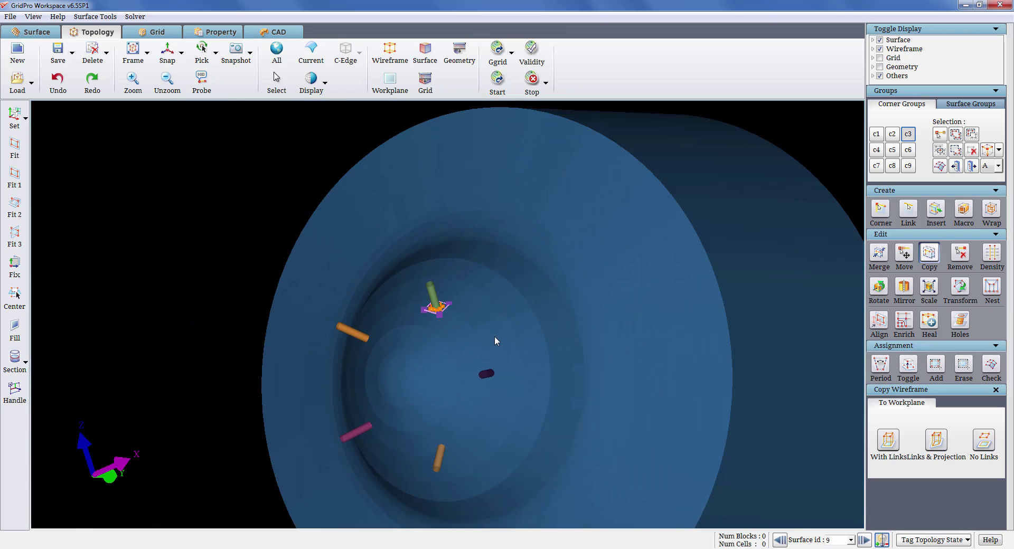
{"action": "right_click", "coordinate": [495, 337]}
{"action": "left_click", "coordinate": [523, 418]}
{"action": "left_click_drag", "start_coordinate": [637, 399], "coordinate": [663, 258]}
{"action": "scroll", "coordinate": [619, 420], "scroll_direction": "up", "scroll_amount": 4}
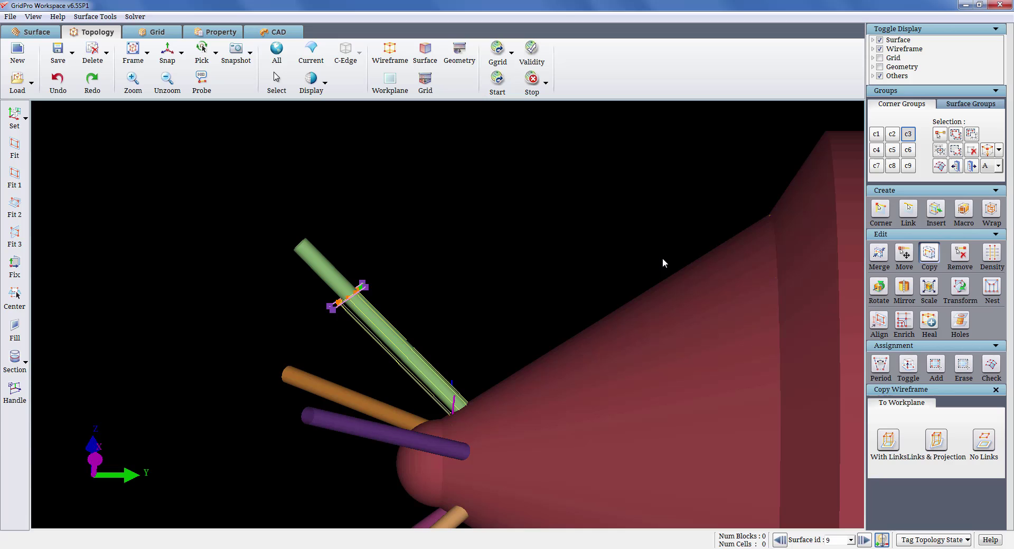
{"action": "scroll", "coordinate": [586, 348], "scroll_direction": "down", "scroll_amount": 5}
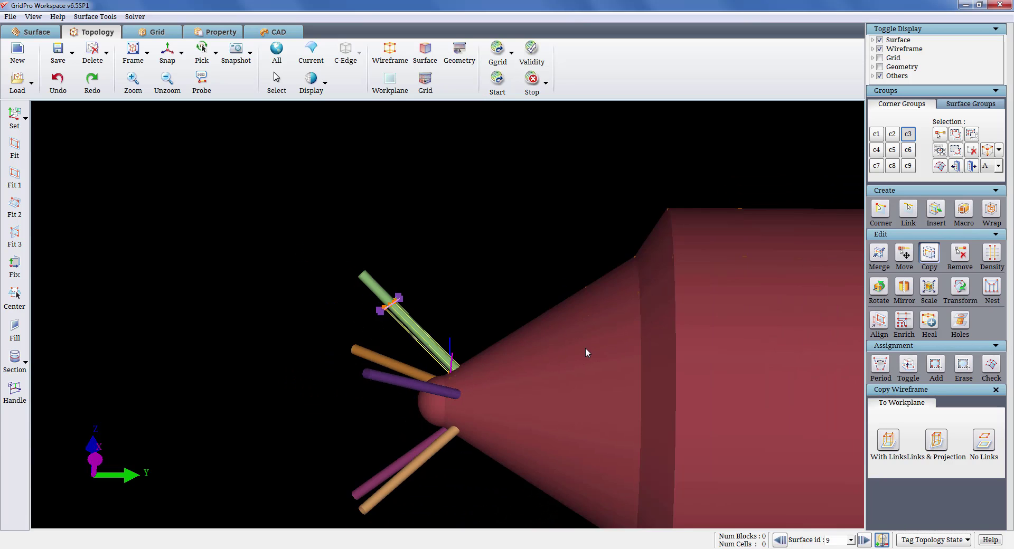
{"action": "middle_click_drag", "start_coordinate": [585, 347], "coordinate": [449, 305]}
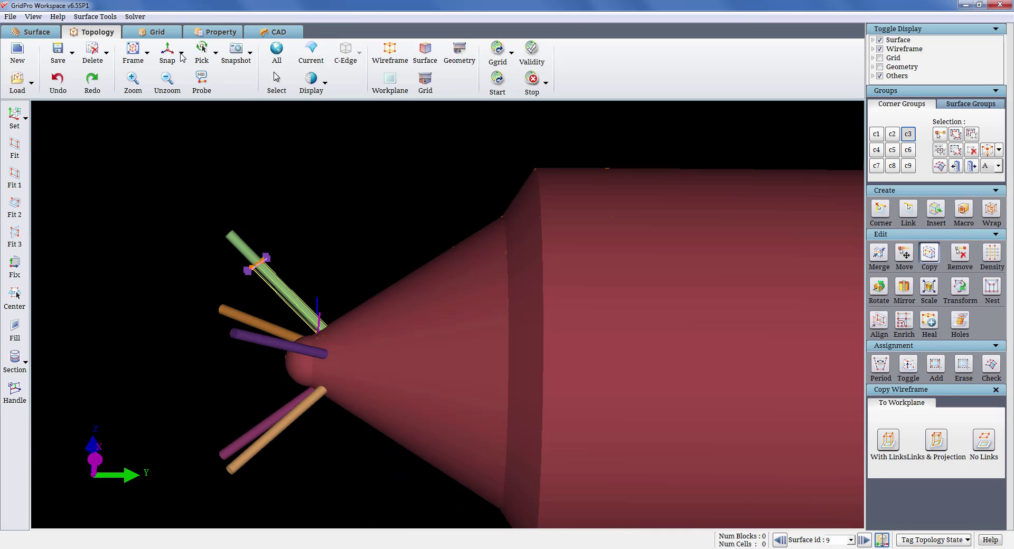
- View the wedge along its axis and collect the corner layer of its vertical side face into corner group c4
{"action": "left_click", "coordinate": [181, 52]}
{"action": "left_click", "coordinate": [191, 155]}
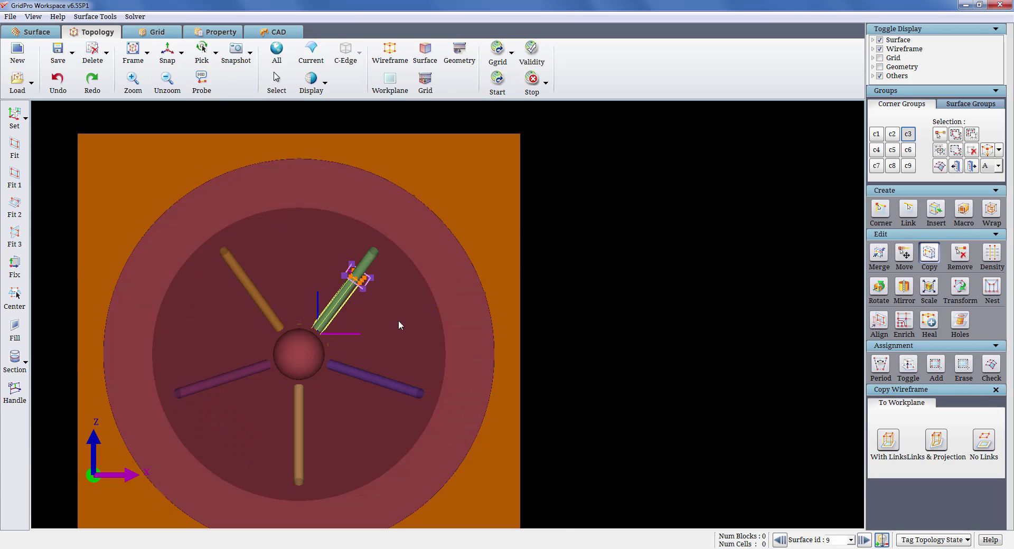
{"action": "middle_click_drag", "start_coordinate": [399, 321], "coordinate": [479, 332]}
{"action": "scroll", "coordinate": [433, 330], "scroll_direction": "up", "scroll_amount": 3}
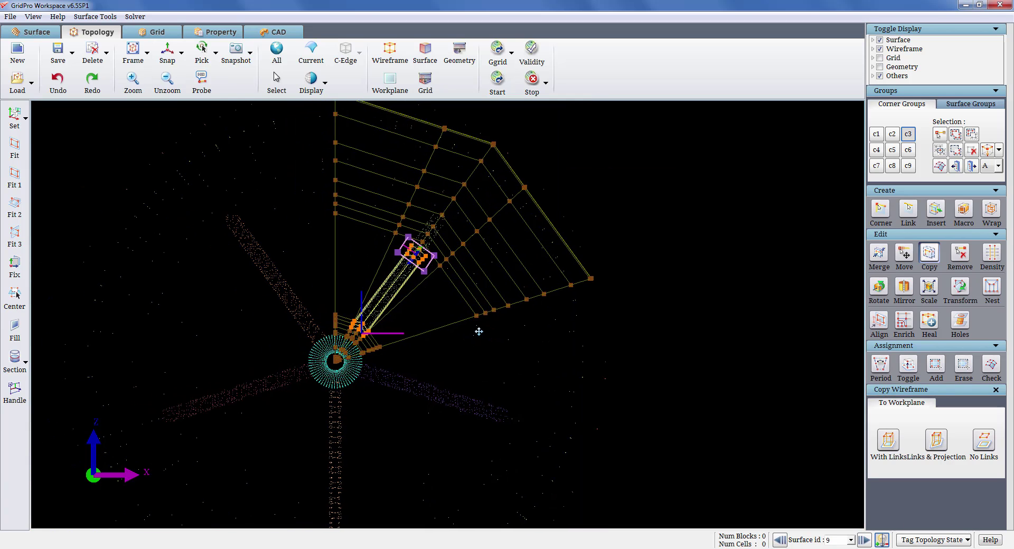
{"action": "left_click", "coordinate": [876, 149]}
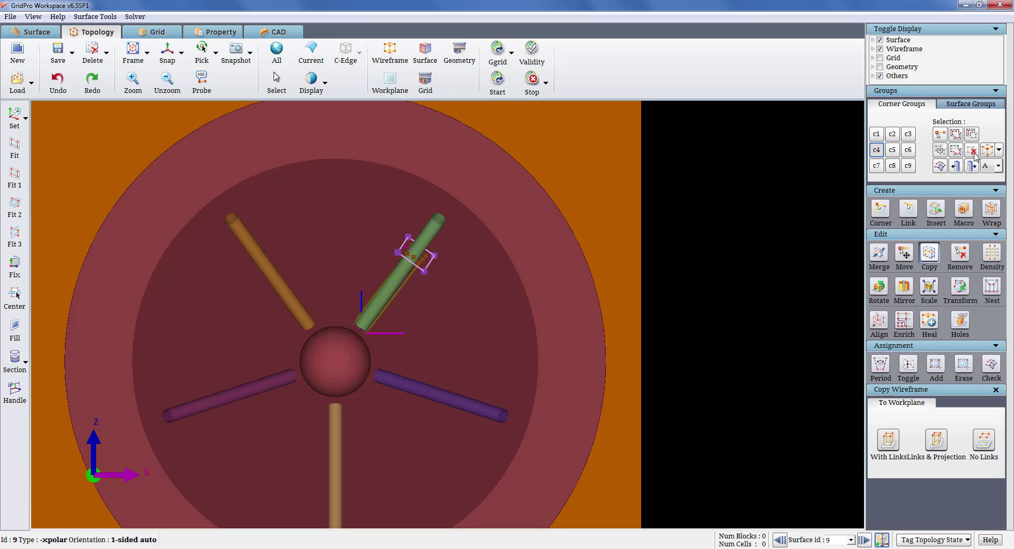
{"action": "left_click_drag", "start_coordinate": [312, 317], "coordinate": [355, 386]}
{"action": "left_click_drag", "start_coordinate": [326, 326], "coordinate": [354, 370]}
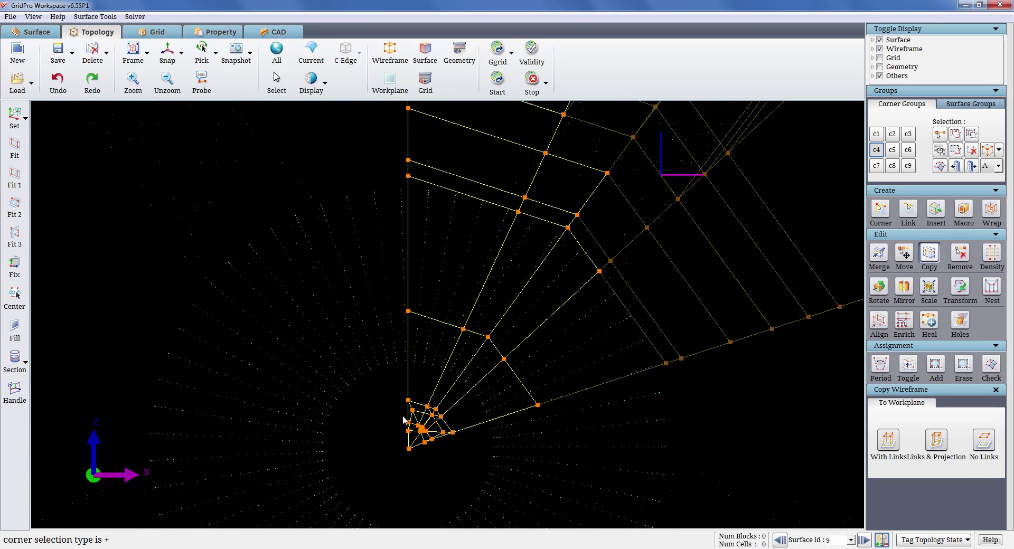
{"action": "right_click", "coordinate": [416, 419]}
{"action": "left_click", "coordinate": [437, 424]}
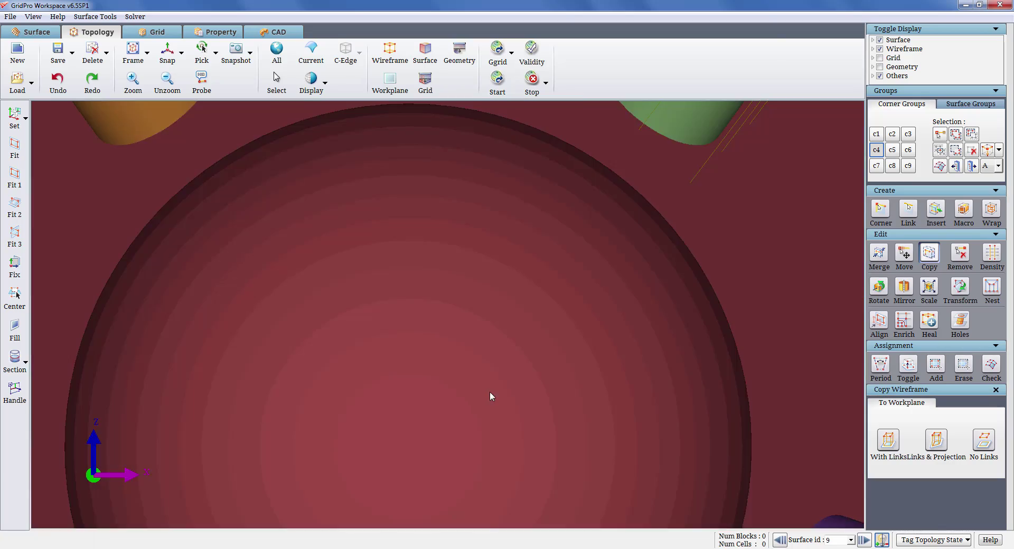
{"action": "mouse_move", "coordinate": [436, 426]}
{"action": "left_mouse_down"}
{"action": "mouse_move", "coordinate": [425, 451]}
{"action": "mouse_move", "coordinate": [442, 360]}
{"action": "left_mouse_up"}
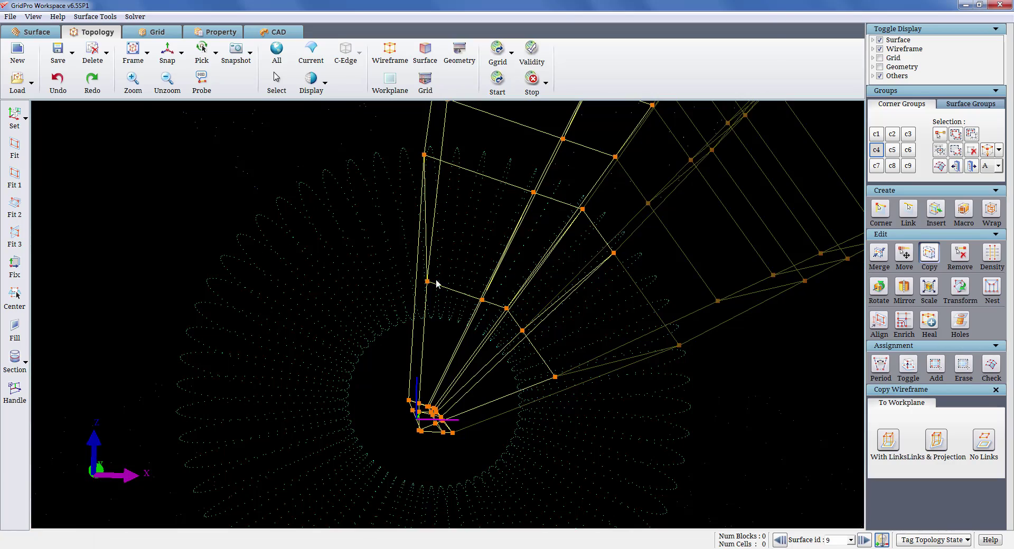
{"action": "left_click", "coordinate": [433, 158]}
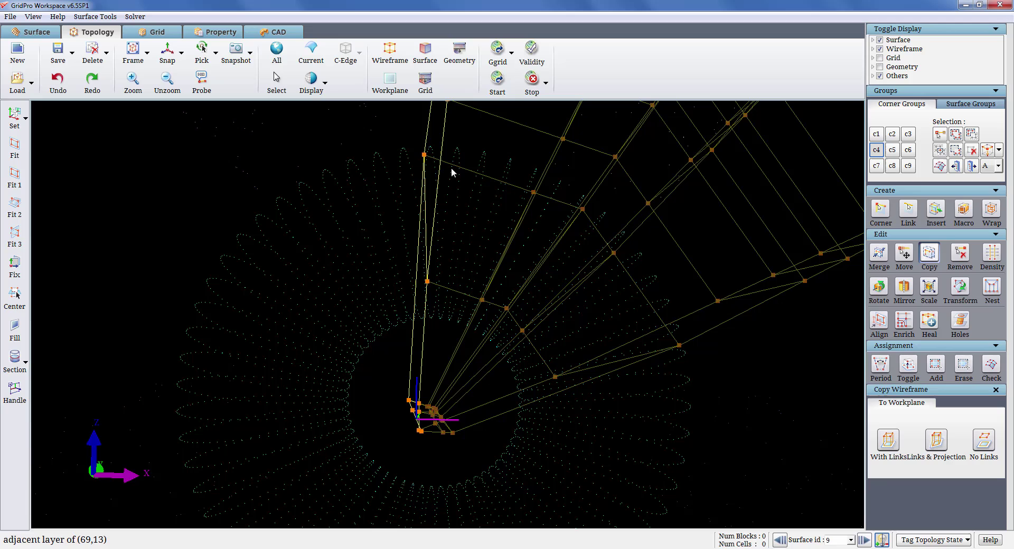
- Collect the corner layer of the wedge's opposite side face into corner group c5 and compare it with c4
{"action": "left_click", "coordinate": [892, 149]}
{"action": "left_click", "coordinate": [956, 133]}
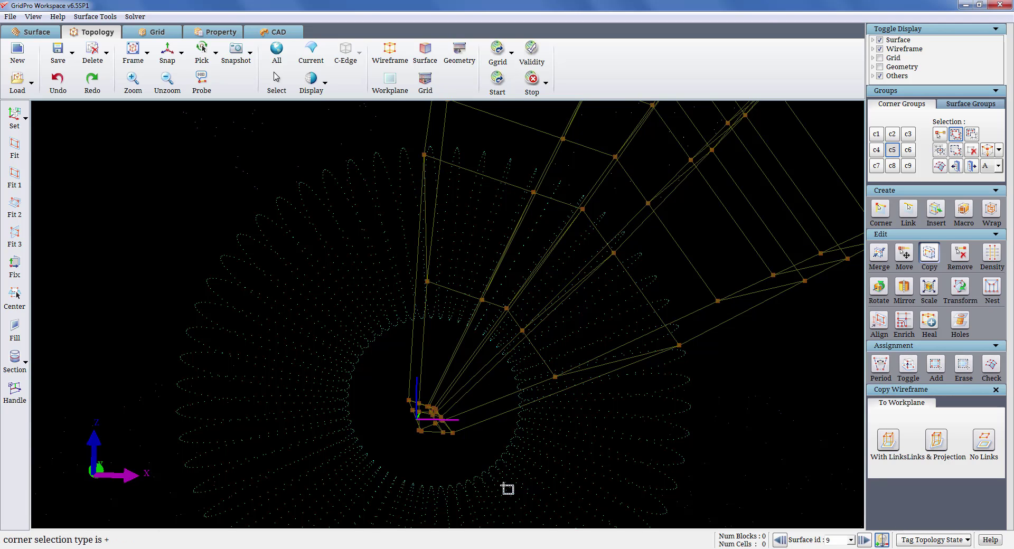
{"action": "left_click_drag", "start_coordinate": [590, 484], "coordinate": [391, 310]}
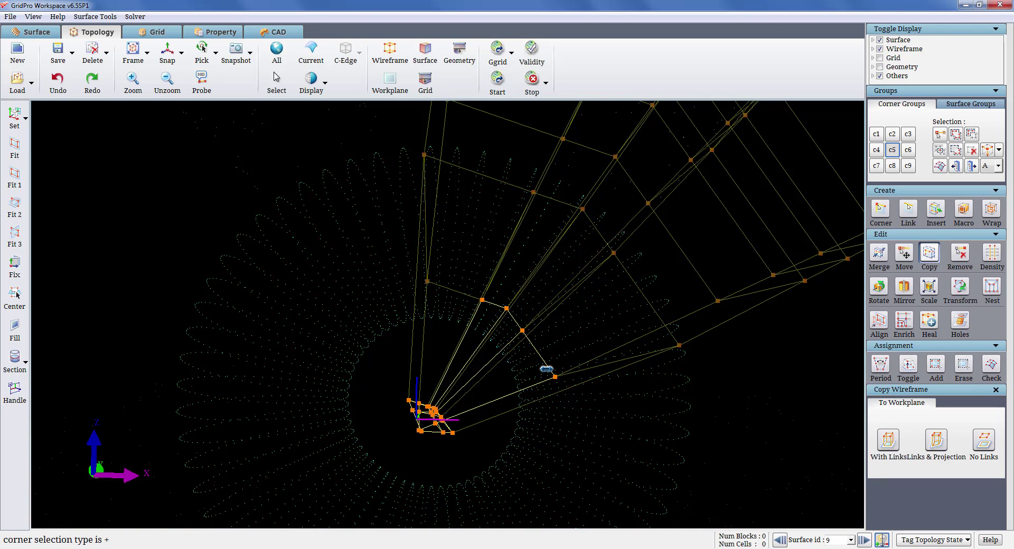
{"action": "left_click", "coordinate": [548, 371]}
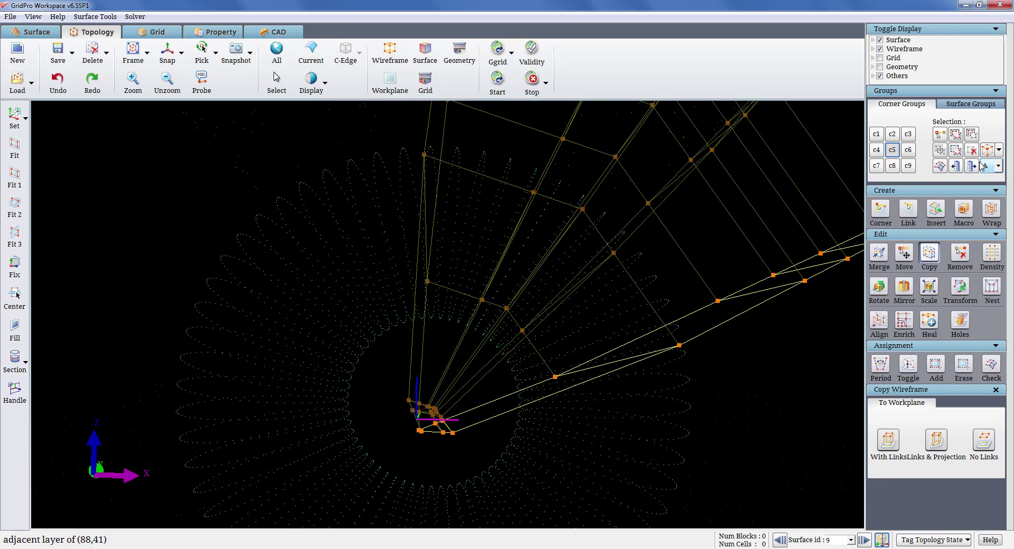
{"action": "left_click", "coordinate": [879, 152]}
{"action": "left_click", "coordinate": [892, 151]}
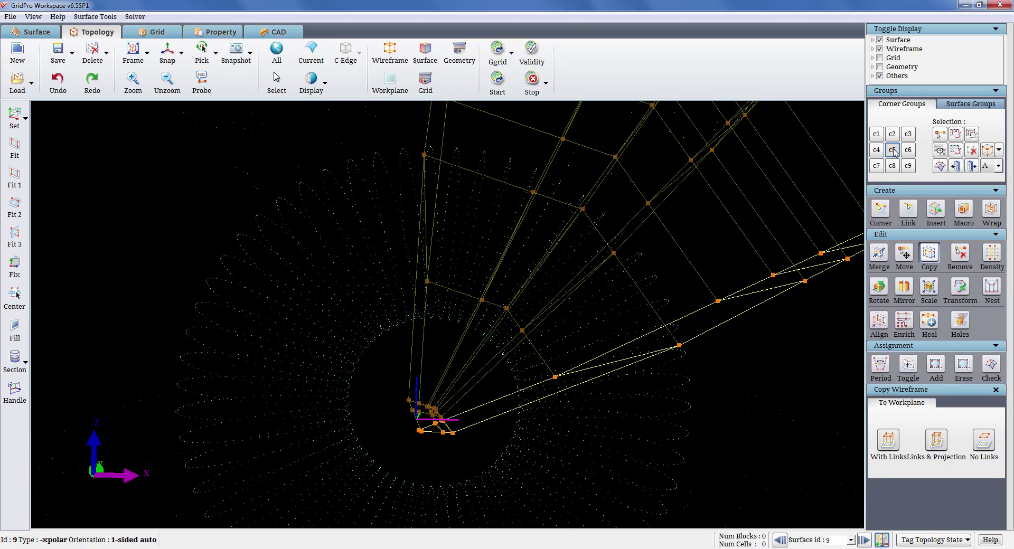
{"action": "left_click", "coordinate": [877, 151]}
{"action": "left_click", "coordinate": [894, 152]}
- Assign periodicity between the c5 and c4 corner layers on the wedge's two opposite side faces
{"action": "scroll", "coordinate": [774, 272], "scroll_direction": "down", "scroll_amount": 10}
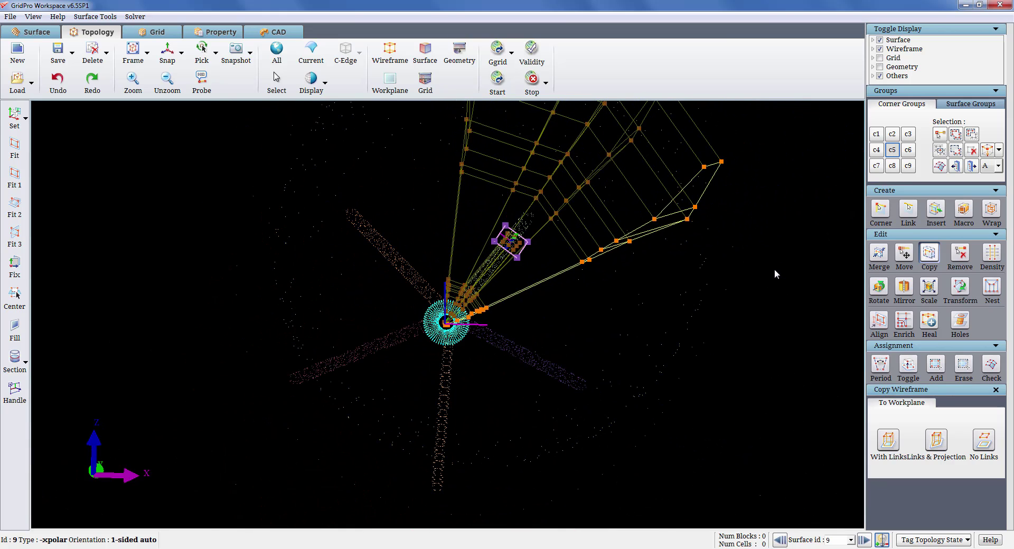
{"action": "middle_click_drag", "start_coordinate": [706, 293], "coordinate": [685, 423]}
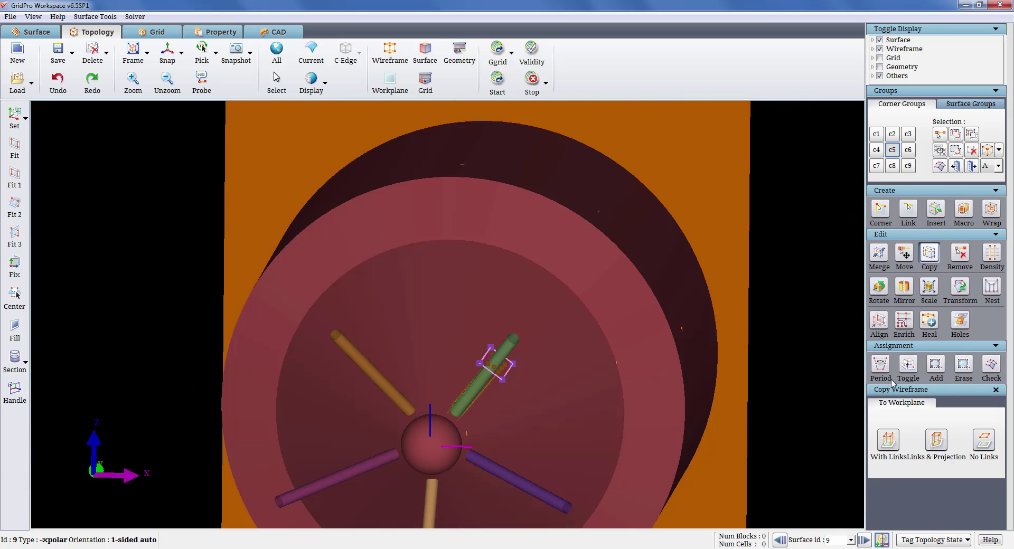
{"action": "left_click", "coordinate": [880, 365]}
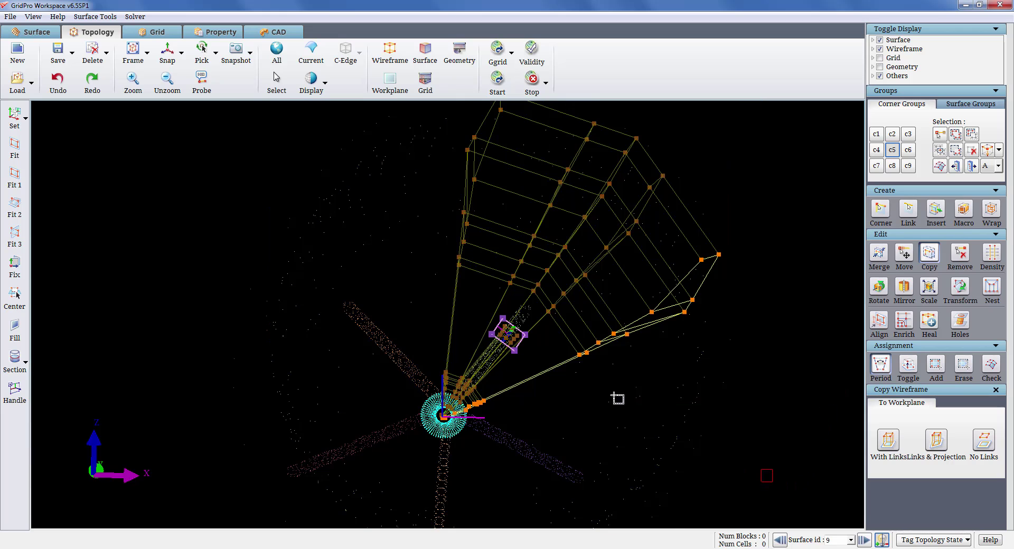
{"action": "left_click_drag", "start_coordinate": [618, 399], "coordinate": [364, 227]}
{"action": "left_click", "coordinate": [876, 150]}
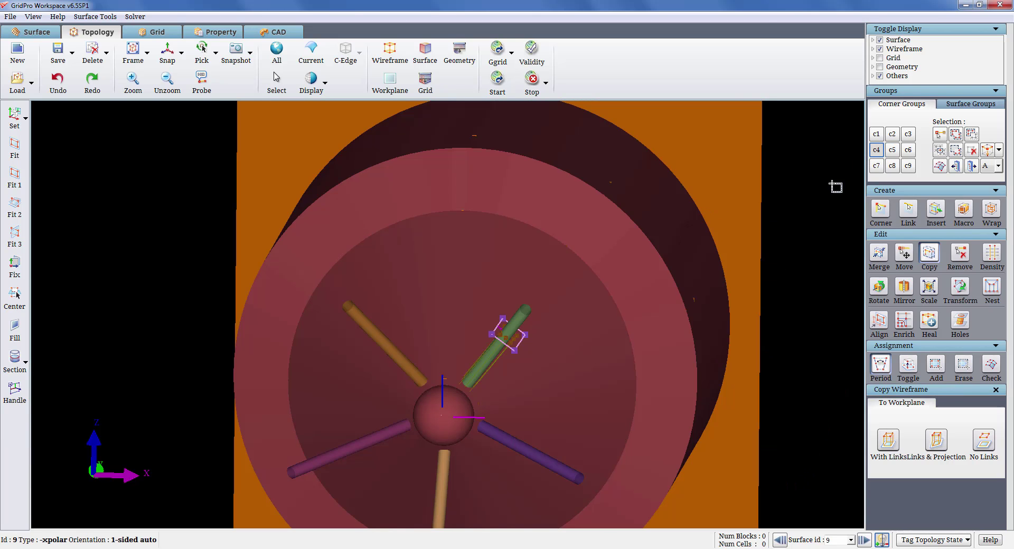
{"action": "left_click_drag", "start_coordinate": [680, 491], "coordinate": [235, 54]}
{"action": "middle_click_drag", "start_coordinate": [538, 174], "coordinate": [534, 185]}
{"action": "left_click_drag", "start_coordinate": [591, 278], "coordinate": [456, 244]}
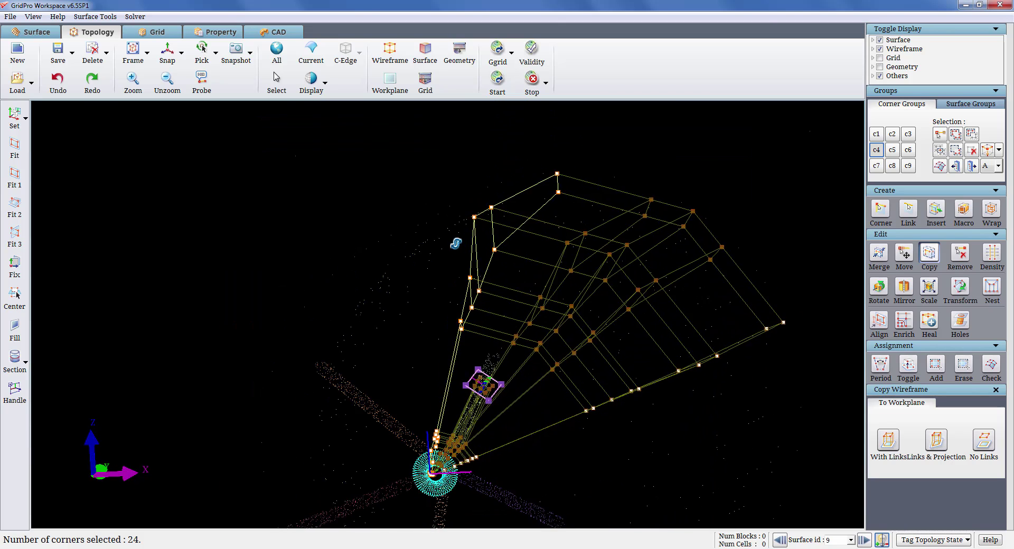
{"action": "mouse_move", "coordinate": [456, 244]}
{"action": "middle_mouse_down"}
{"action": "mouse_move", "coordinate": [380, 284]}
{"action": "mouse_move", "coordinate": [426, 309]}
{"action": "middle_mouse_up"}
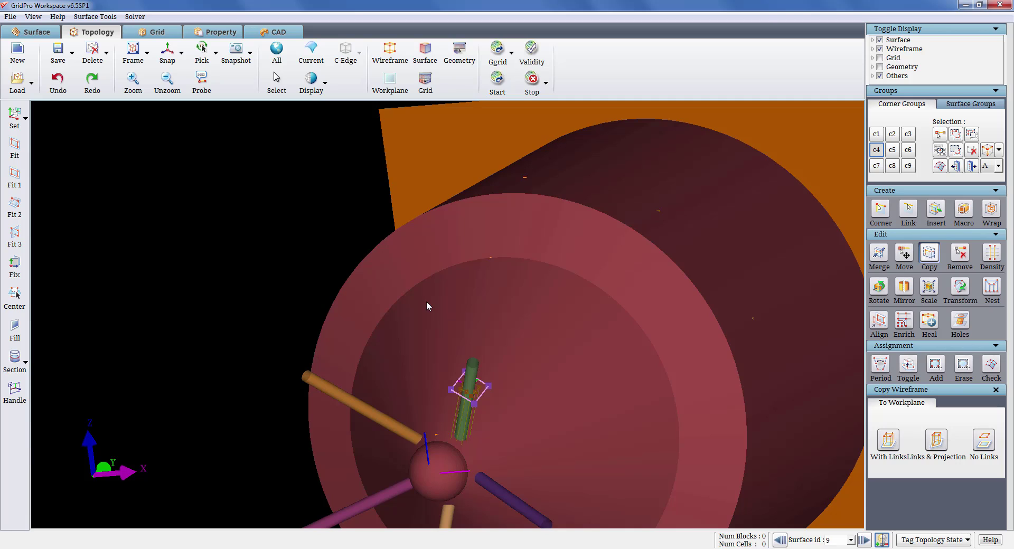
- Make the outer nozzle surface, surface id 0, the current surface for assignment
{"action": "right_click", "coordinate": [556, 287]}
{"action": "left_click", "coordinate": [576, 369]}
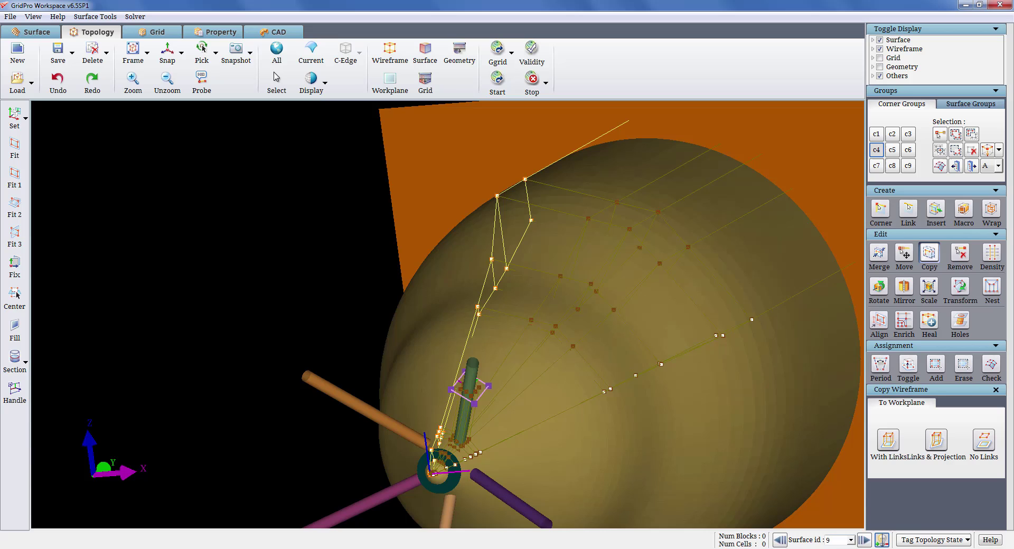
{"action": "left_click", "coordinate": [865, 540]}
{"action": "left_click_drag", "start_coordinate": [608, 422], "coordinate": [382, 401]}
{"action": "middle_click_drag", "start_coordinate": [394, 324], "coordinate": [532, 483]}
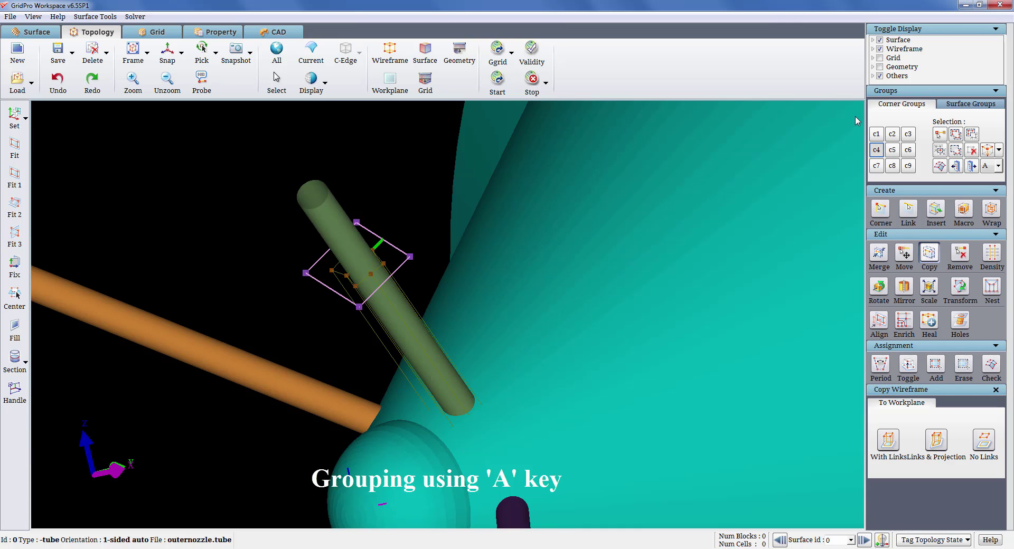
- Collect the wedge's corner layer beside the nozzle tip into corner group c6 by picking an edge's adjacent layer
{"action": "left_click", "coordinate": [908, 149]}
{"action": "left_click", "coordinate": [973, 156]}
{"action": "left_click", "coordinate": [957, 137]}
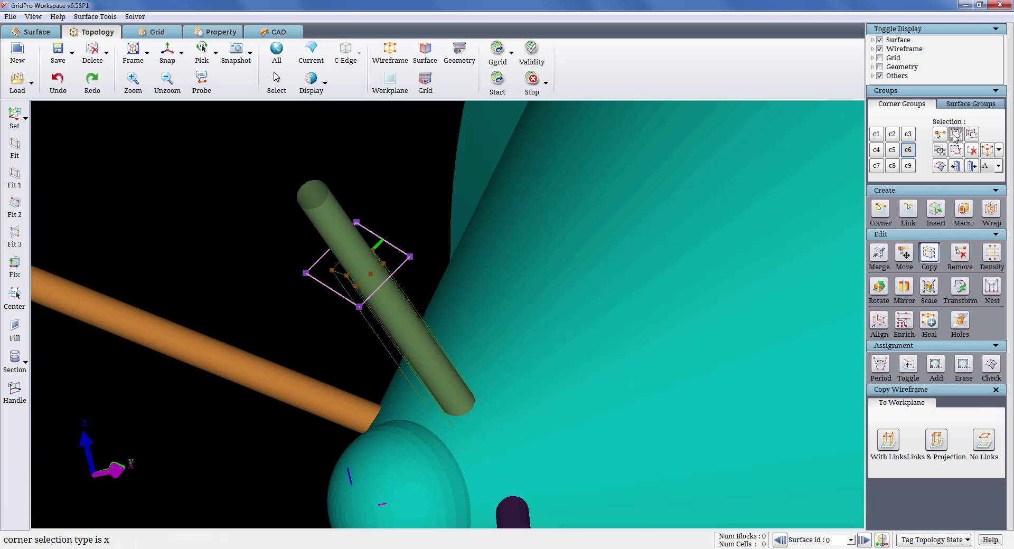
{"action": "middle_click_drag", "start_coordinate": [527, 379], "coordinate": [520, 246]}
{"action": "left_click_drag", "start_coordinate": [459, 412], "coordinate": [332, 302]}
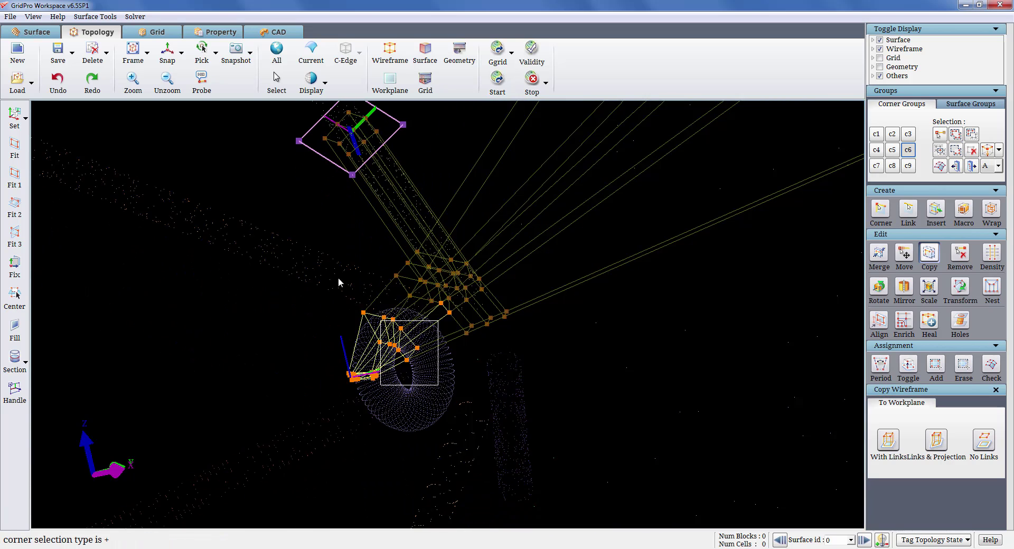
{"action": "scroll", "coordinate": [340, 279], "scroll_direction": "up", "scroll_amount": 4}
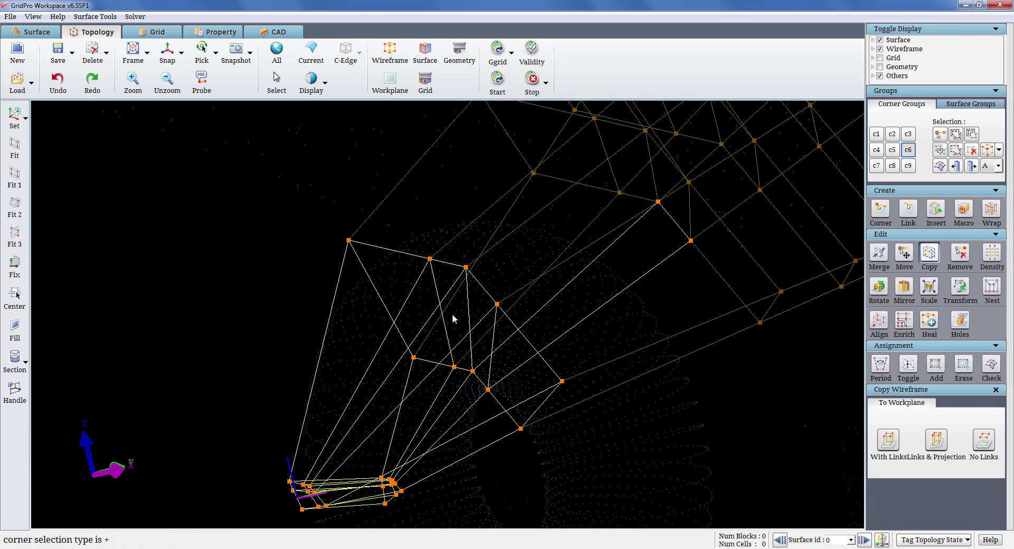
{"action": "left_click", "coordinate": [356, 252]}
{"action": "scroll", "coordinate": [369, 262], "scroll_direction": "down", "scroll_amount": 5}
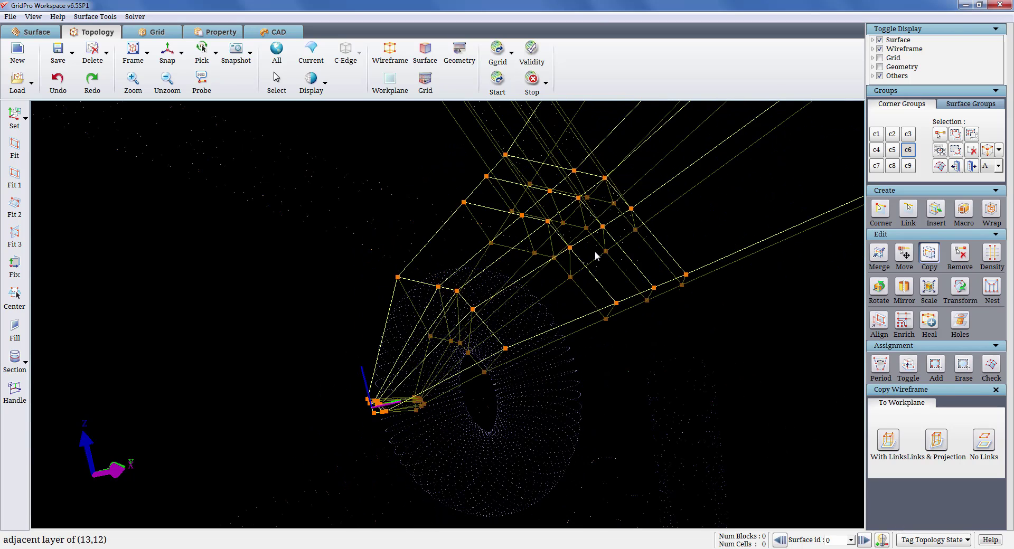
- Add the corner layer on the workplane around the green tube to corner group c6
{"action": "middle_click_drag", "start_coordinate": [548, 302], "coordinate": [592, 412]}
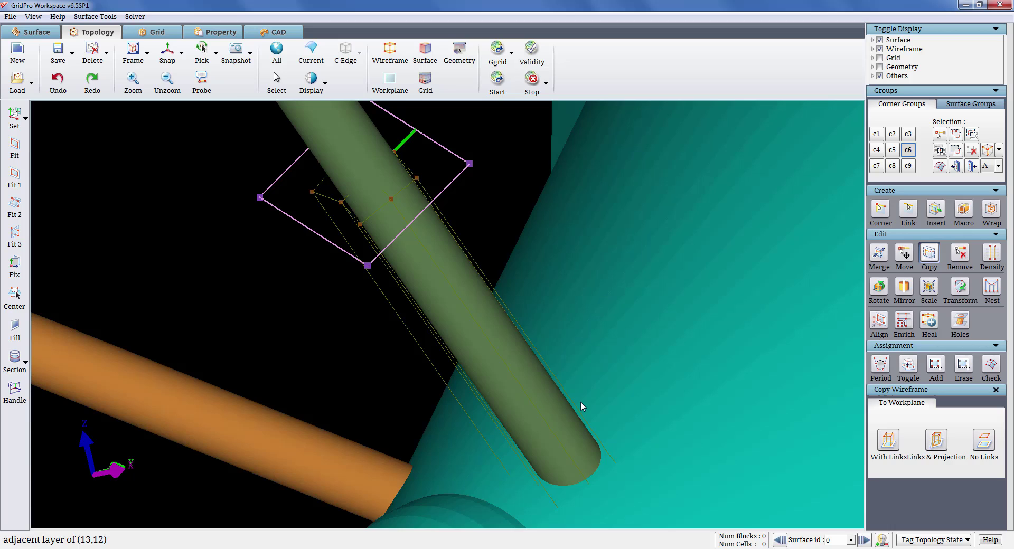
{"action": "key", "text": "g"}
{"action": "left_click_drag", "start_coordinate": [498, 314], "coordinate": [233, 133]}
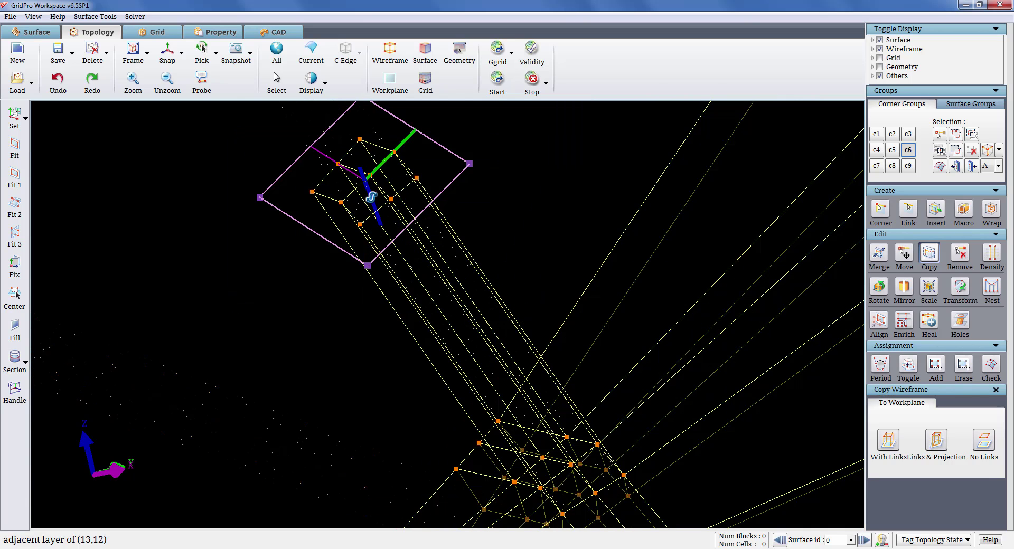
{"action": "left_click", "coordinate": [943, 135]}
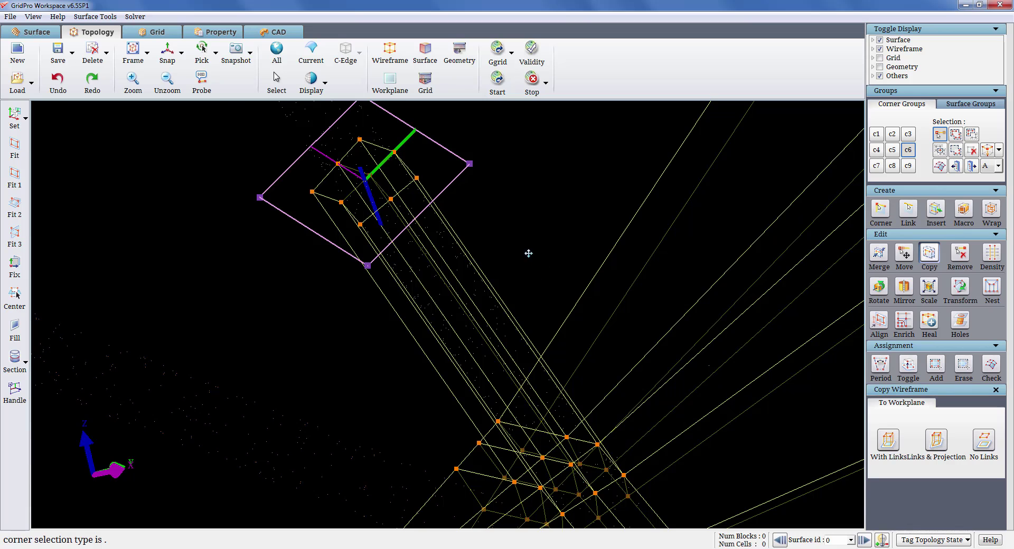
{"action": "mouse_move", "coordinate": [528, 251]}
{"action": "left_mouse_down"}
{"action": "mouse_move", "coordinate": [525, 280]}
{"action": "mouse_move", "coordinate": [494, 312]}
{"action": "left_mouse_up"}
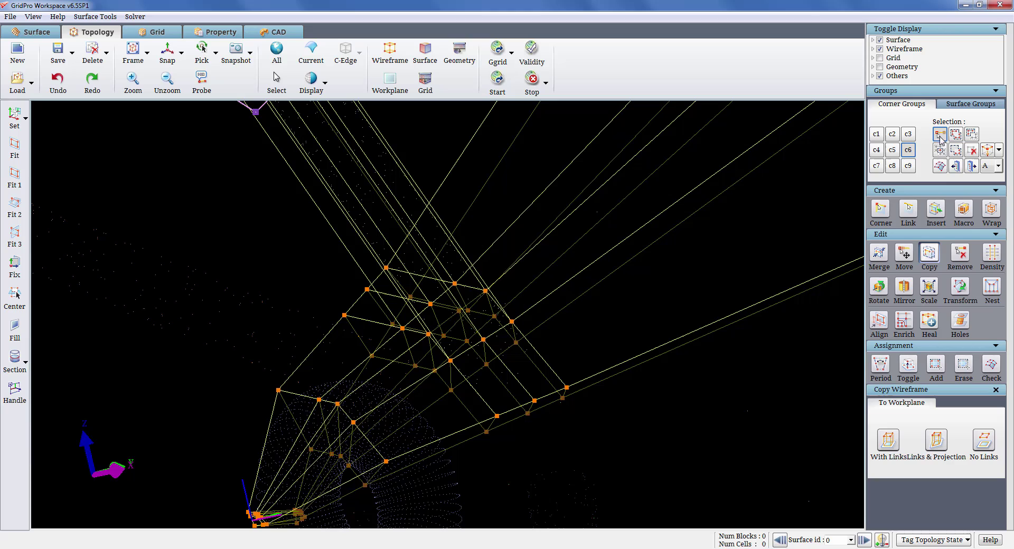
- Wrap the boundary faces of corner group c6 using Intelliwrap with a wrap length of 0.5%
{"action": "left_click", "coordinate": [932, 250]}
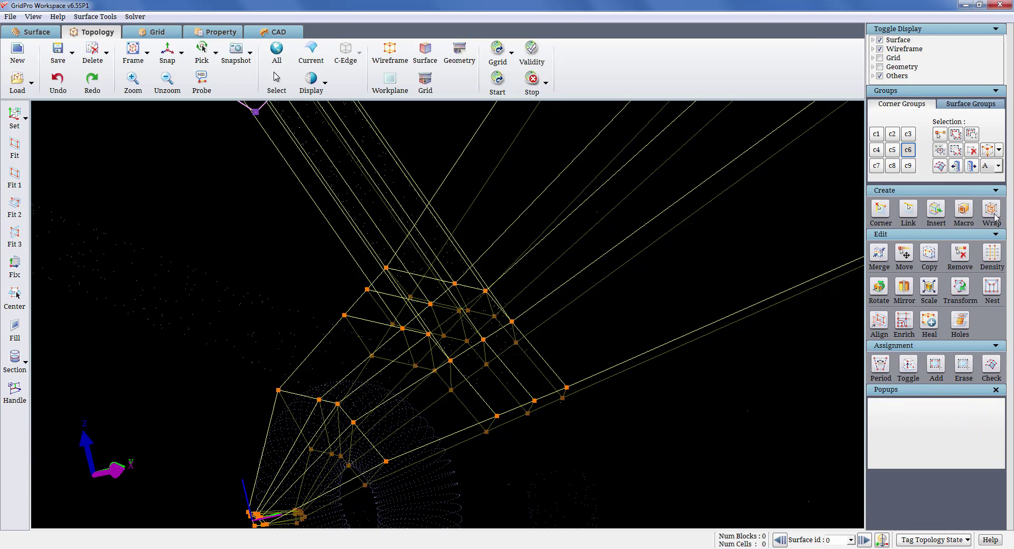
{"action": "left_click", "coordinate": [992, 211]}
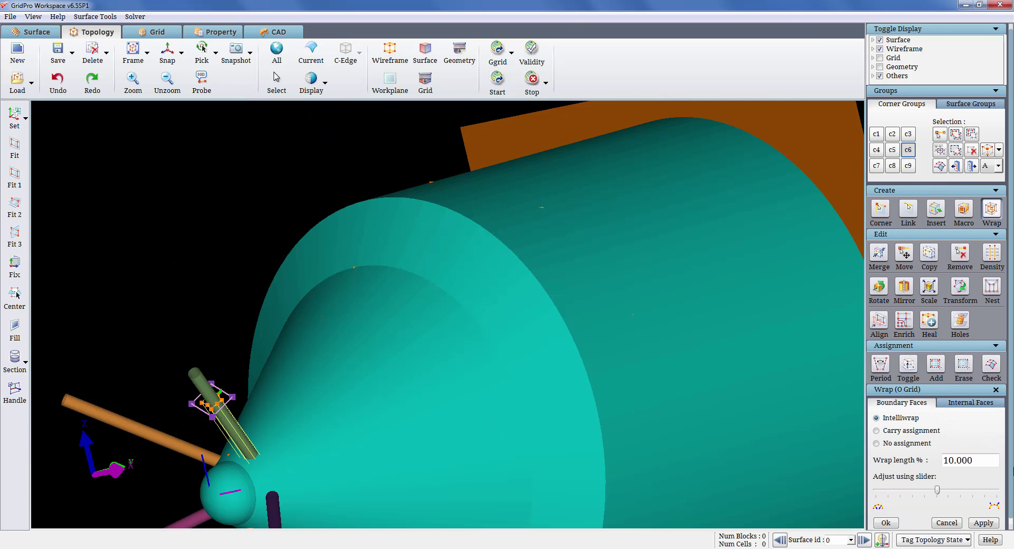
{"action": "mouse_move", "coordinate": [955, 463]}
{"action": "left_mouse_down"}
{"action": "mouse_move", "coordinate": [943, 458]}
{"action": "mouse_move", "coordinate": [956, 460]}
{"action": "left_mouse_up"}
{"action": "type", "text": "0.5"}
{"action": "left_click", "coordinate": [983, 523]}
{"action": "left_click_drag", "start_coordinate": [563, 411], "coordinate": [502, 410]}
{"action": "left_click_drag", "start_coordinate": [195, 378], "coordinate": [244, 486]}
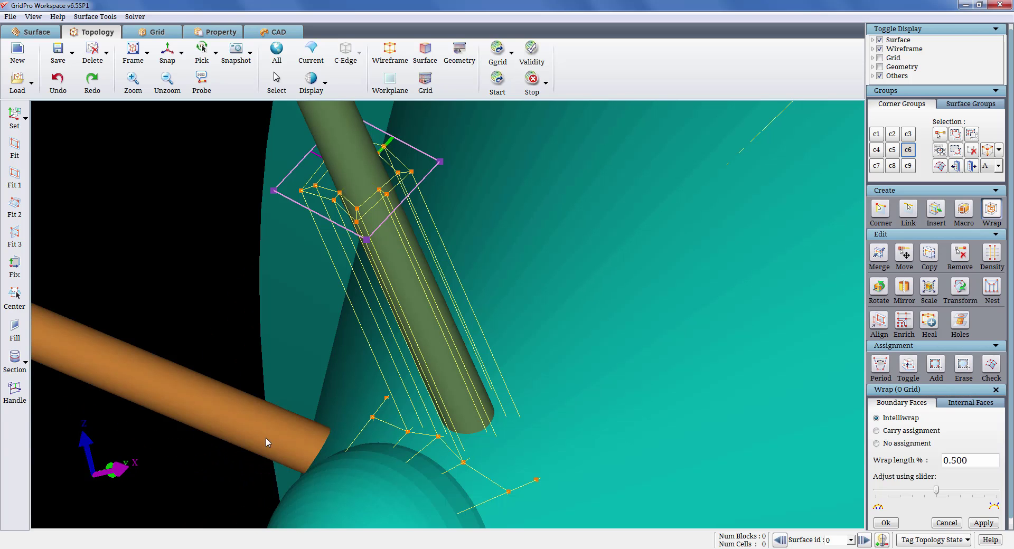
{"action": "left_click", "coordinate": [996, 391]}
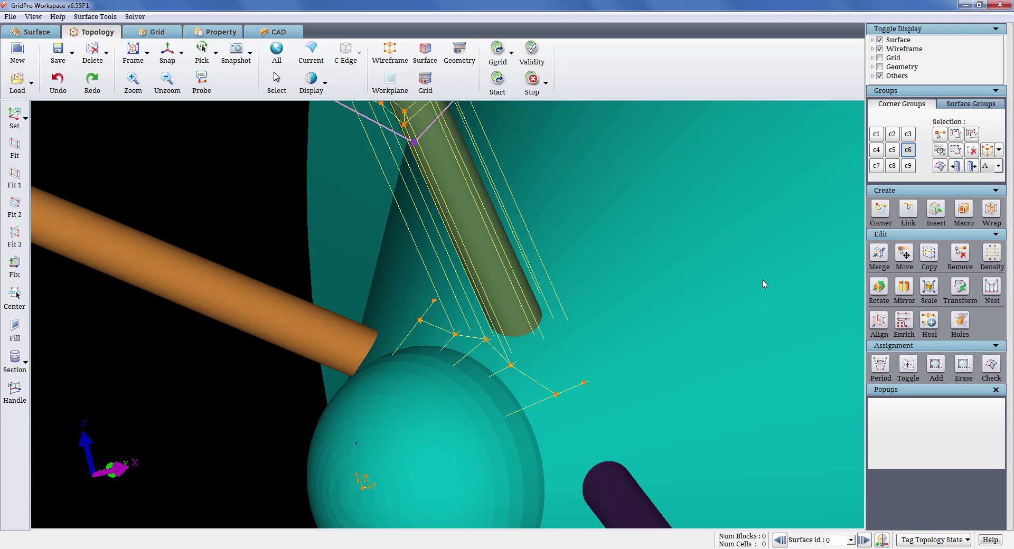
- Collect one side of the new wrap layer into corner group c7 and inspect it along the nozzle
{"action": "left_click", "coordinate": [876, 166]}
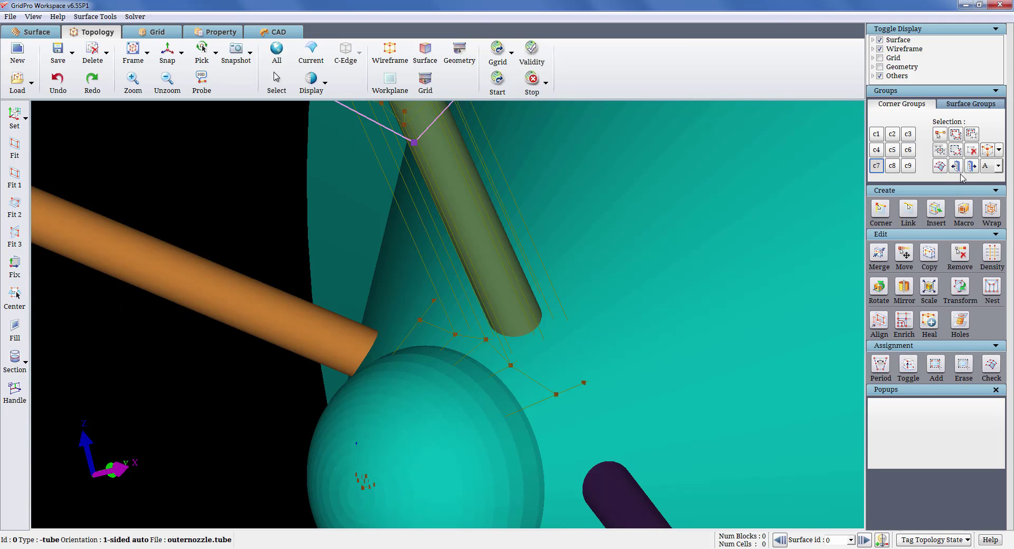
{"action": "left_click", "coordinate": [957, 172]}
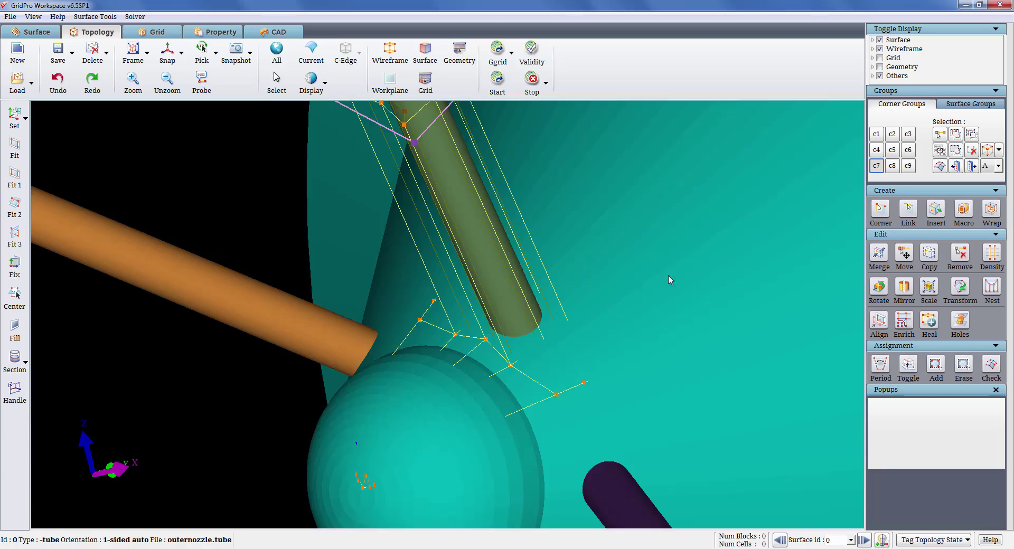
{"action": "scroll", "coordinate": [644, 289], "scroll_direction": "down", "scroll_amount": 4}
{"action": "left_click_drag", "start_coordinate": [641, 291], "coordinate": [336, 252]}
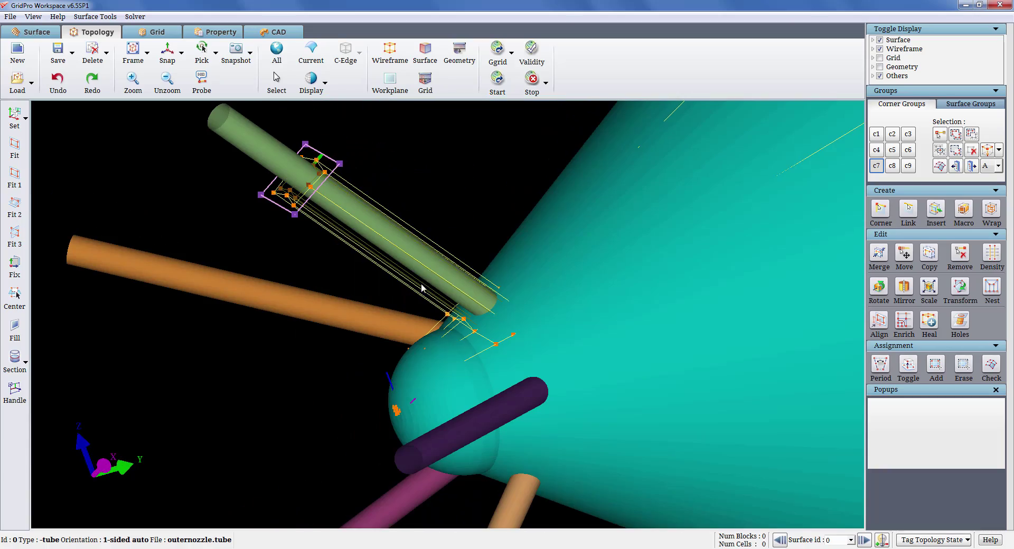
{"action": "left_click_drag", "start_coordinate": [634, 338], "coordinate": [451, 213]}
{"action": "scroll", "coordinate": [559, 344], "scroll_direction": "down", "scroll_amount": 3}
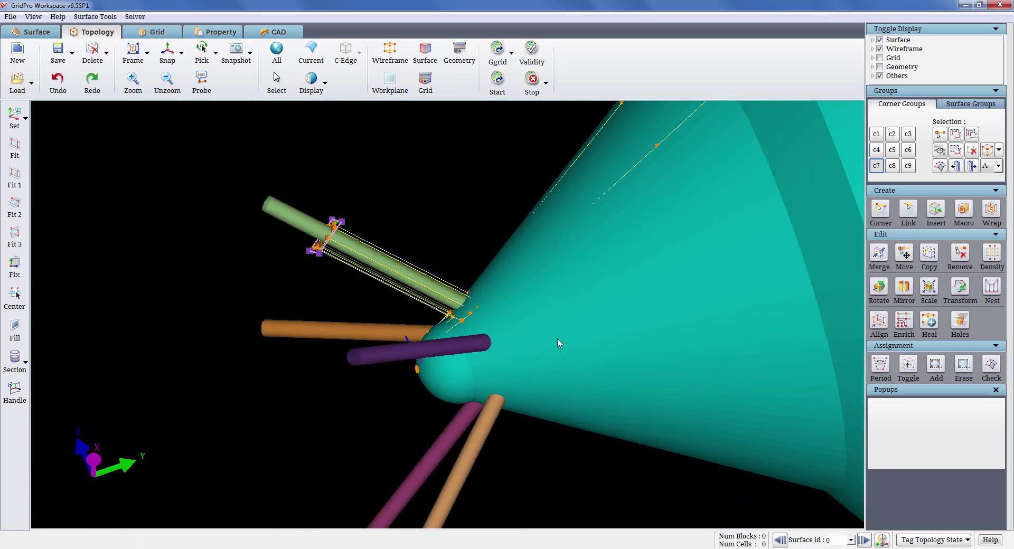
{"action": "right_click_drag", "start_coordinate": [560, 344], "coordinate": [532, 396]}
- Add the whole c7 corner layer to the outer nozzle surface, surface id 0
{"action": "left_click", "coordinate": [934, 360]}
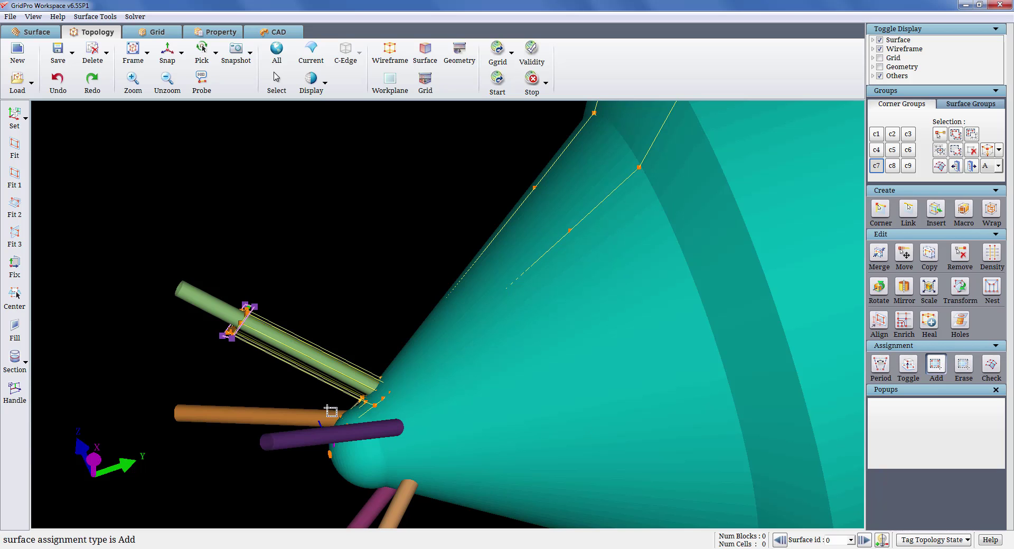
{"action": "mouse_move", "coordinate": [289, 366]}
{"action": "middle_mouse_down"}
{"action": "mouse_move", "coordinate": [404, 448]}
{"action": "mouse_move", "coordinate": [446, 496]}
{"action": "middle_mouse_up"}
{"action": "right_click_drag", "start_coordinate": [598, 319], "coordinate": [462, 454]}
{"action": "scroll", "coordinate": [510, 417], "scroll_direction": "down", "scroll_amount": 4}
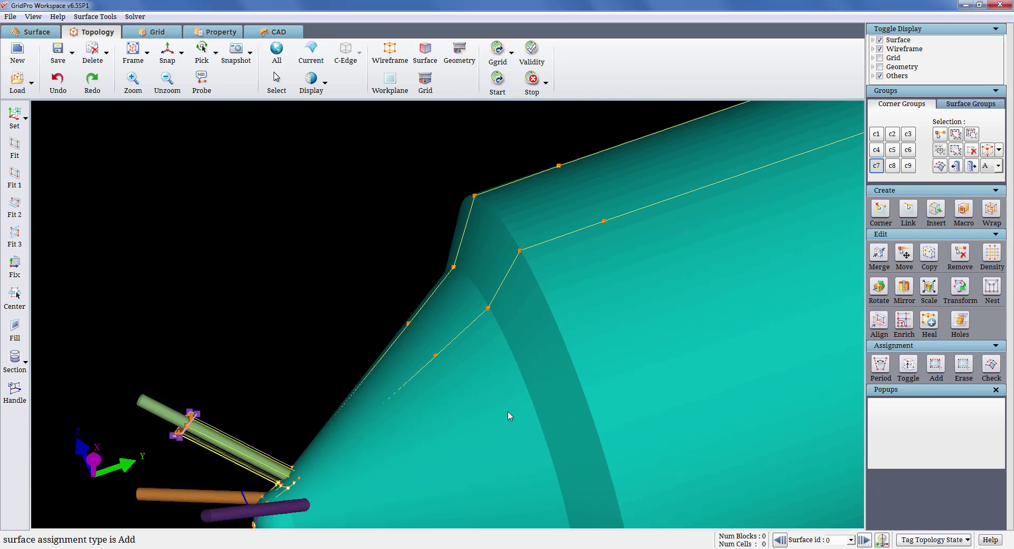
{"action": "scroll", "coordinate": [569, 360], "scroll_direction": "down", "scroll_amount": 3}
{"action": "left_click", "coordinate": [936, 364]}
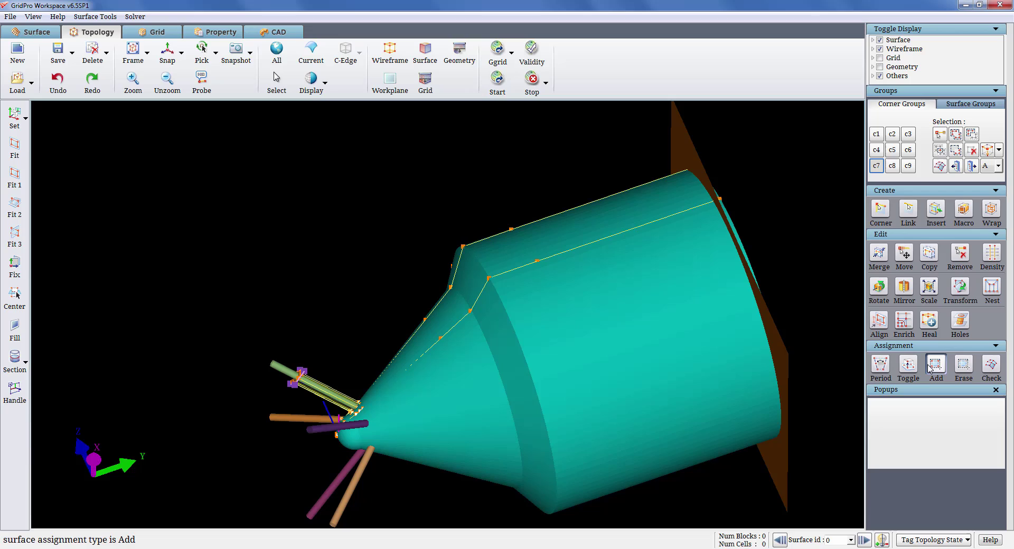
{"action": "left_click_drag", "start_coordinate": [363, 131], "coordinate": [756, 441]}
{"action": "left_click_drag", "start_coordinate": [373, 410], "coordinate": [585, 462]}
{"action": "scroll", "coordinate": [262, 405], "scroll_direction": "up", "scroll_amount": 4}
{"action": "right_click_drag", "start_coordinate": [262, 405], "coordinate": [442, 216]}
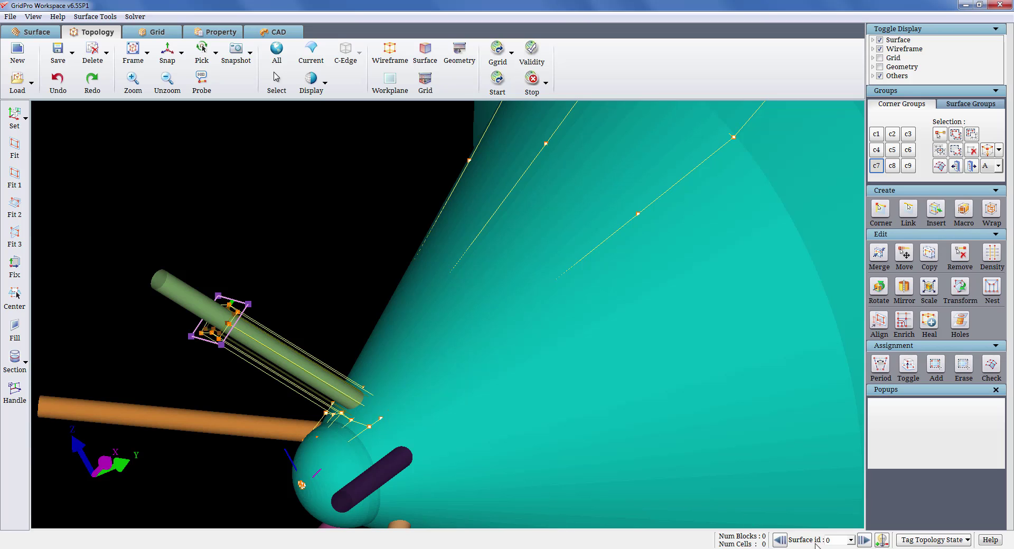
- Make the green tube, surface id 3, the current surface and prepare to assign the corners at its base
{"action": "left_click", "coordinate": [867, 542]}
{"action": "left_click", "coordinate": [867, 542]}
{"action": "left_click", "coordinate": [867, 542]}
{"action": "left_click", "coordinate": [866, 543]}
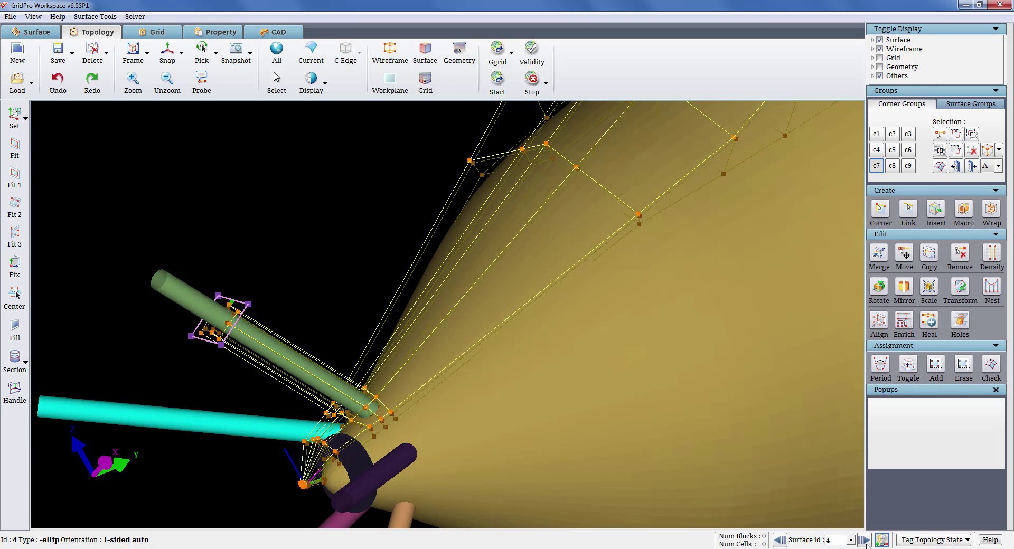
{"action": "left_click", "coordinate": [780, 541]}
{"action": "left_click_drag", "start_coordinate": [487, 372], "coordinate": [481, 242]}
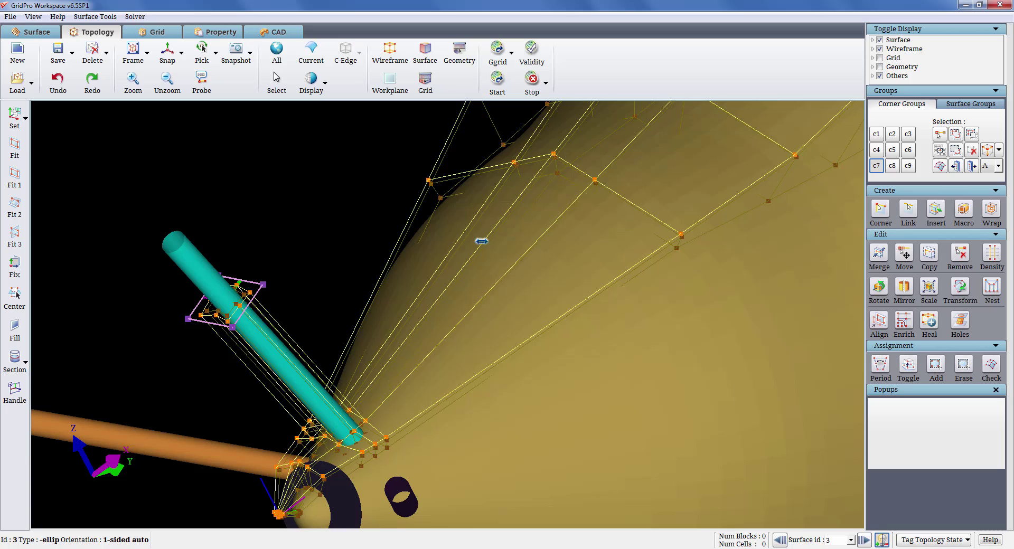
{"action": "left_click", "coordinate": [935, 364]}
{"action": "mouse_move", "coordinate": [158, 248]}
{"action": "left_mouse_down"}
{"action": "mouse_move", "coordinate": [285, 366]}
{"action": "mouse_move", "coordinate": [376, 471]}
{"action": "left_mouse_up"}
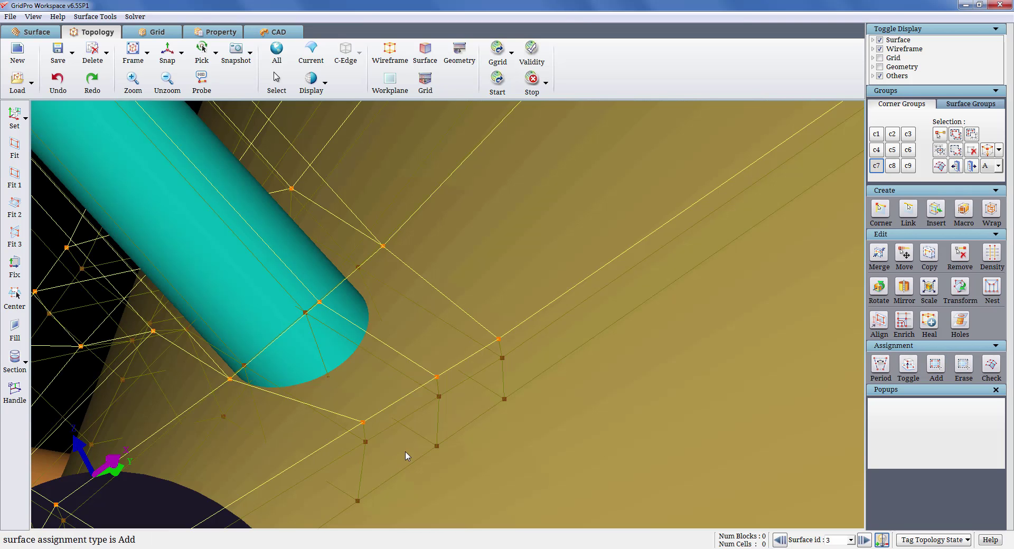
- Toggle the ring of corners around the green tube's base onto the tube surface, surface id 3
{"action": "left_click", "coordinate": [909, 365]}
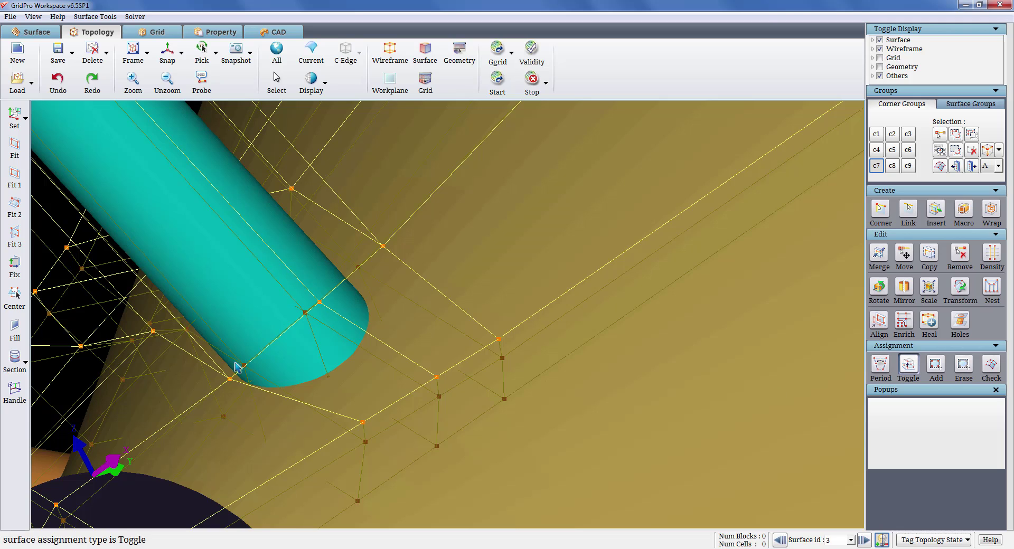
{"action": "left_click_drag", "start_coordinate": [106, 341], "coordinate": [112, 340]}
{"action": "left_click", "coordinate": [153, 332]}
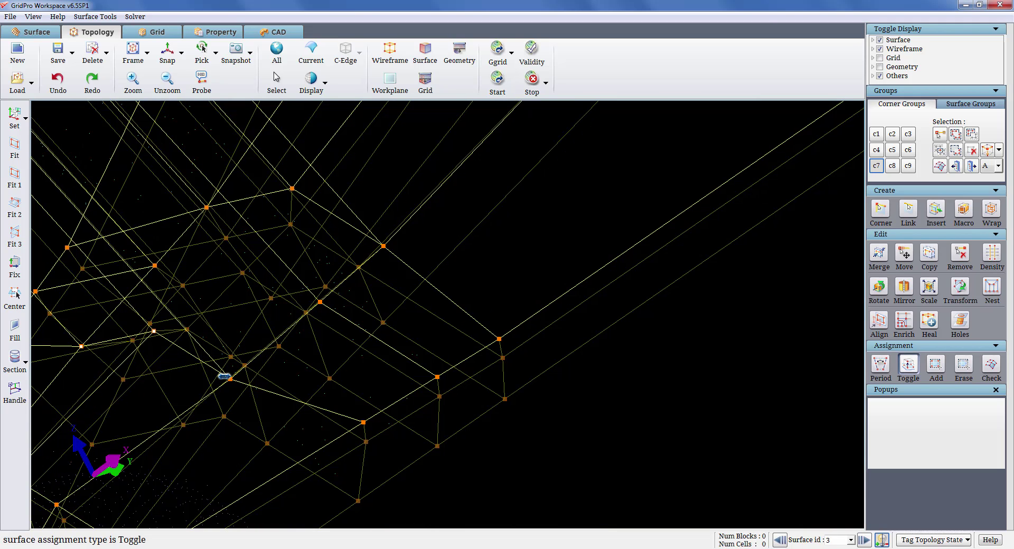
{"action": "left_click", "coordinate": [230, 380]}
{"action": "left_click", "coordinate": [320, 301]}
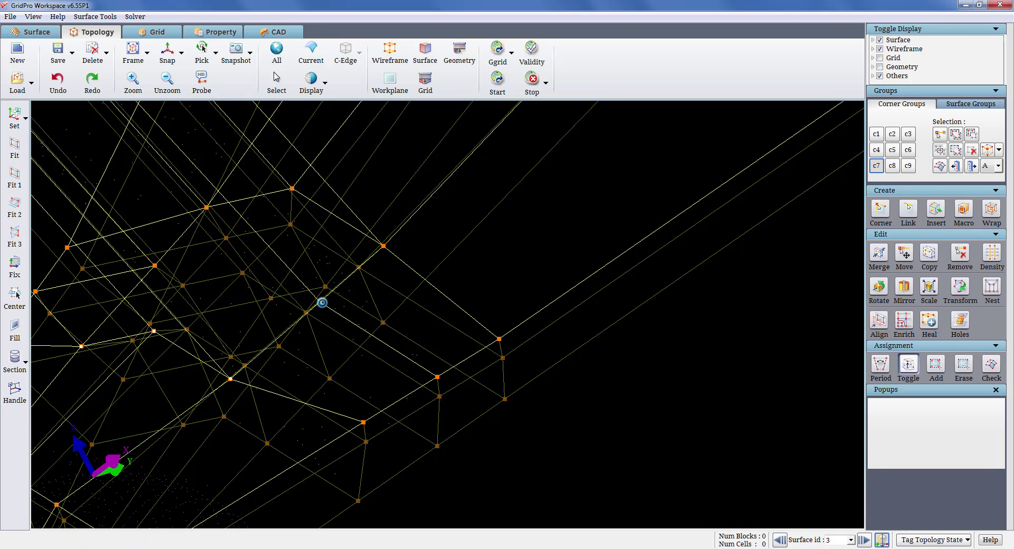
{"action": "left_click", "coordinate": [384, 246]}
{"action": "left_click", "coordinate": [295, 188]}
{"action": "left_click", "coordinate": [206, 207]}
{"action": "middle_click_drag", "start_coordinate": [208, 208], "coordinate": [433, 254]}
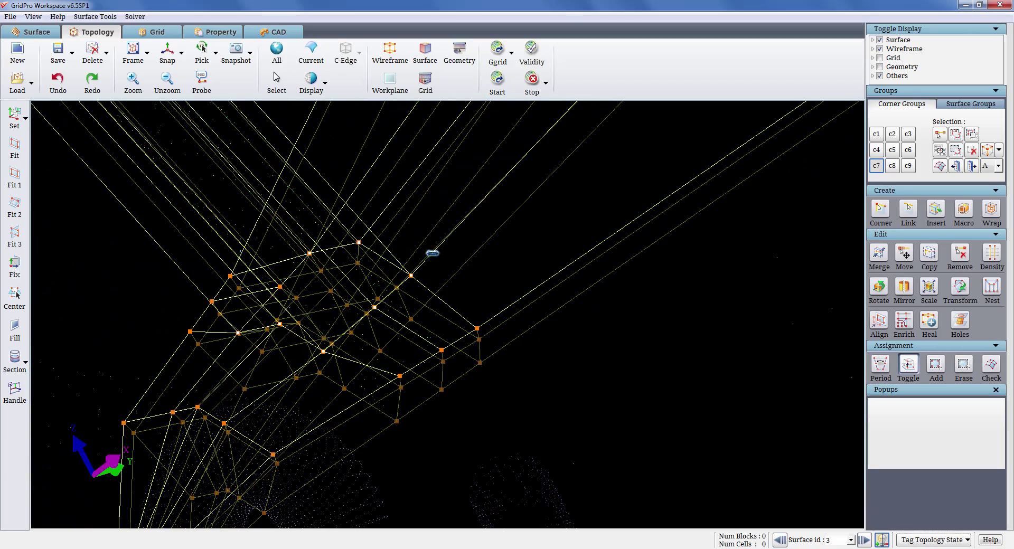
{"action": "left_click", "coordinate": [280, 286]}
- Make the injectorb.tube surface, surface id 7, the current surface
{"action": "scroll", "coordinate": [407, 300], "scroll_direction": "down", "scroll_amount": 5}
{"action": "left_click_drag", "start_coordinate": [525, 378], "coordinate": [613, 380]}
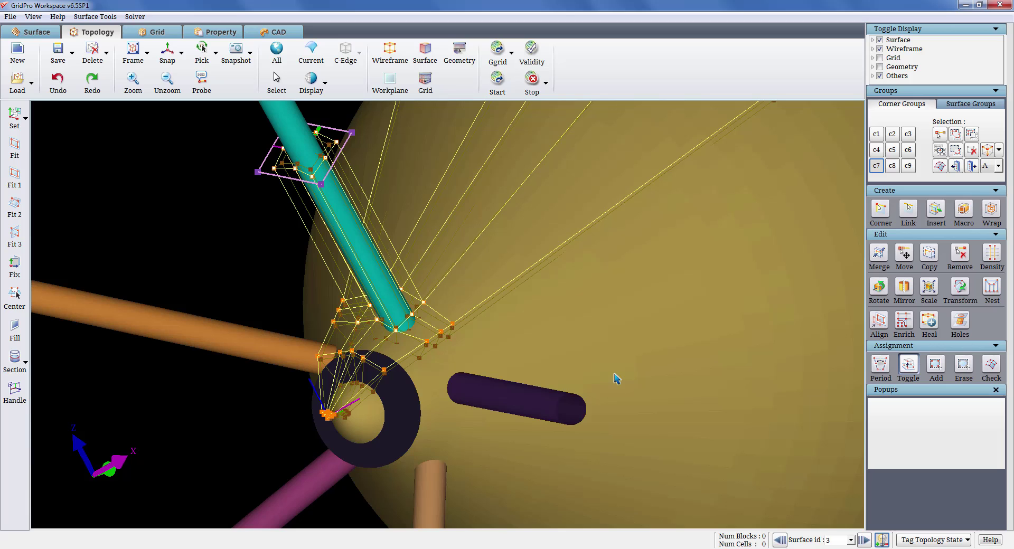
{"action": "scroll", "coordinate": [638, 382], "scroll_direction": "down", "scroll_amount": 4}
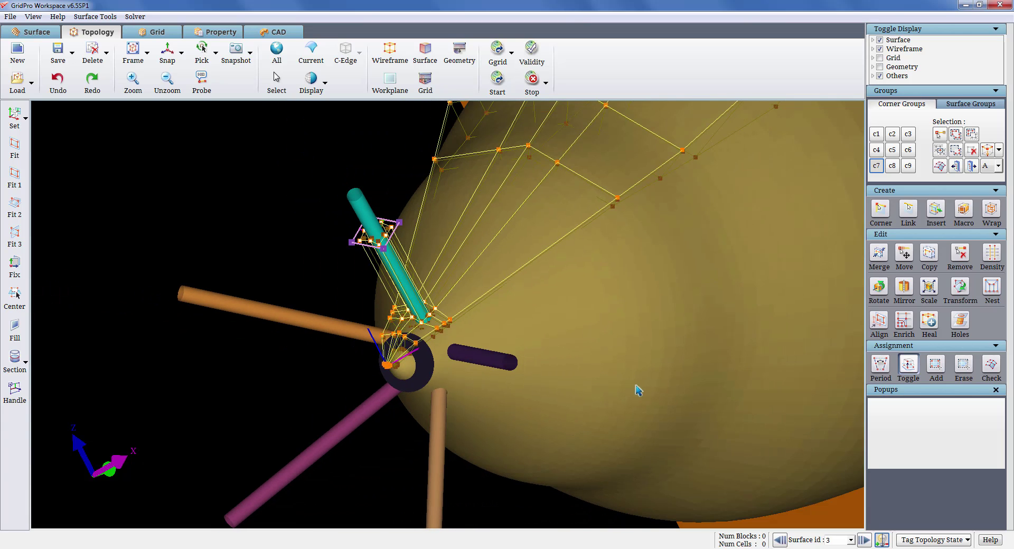
{"action": "left_click", "coordinate": [870, 541]}
{"action": "left_click", "coordinate": [870, 541]}
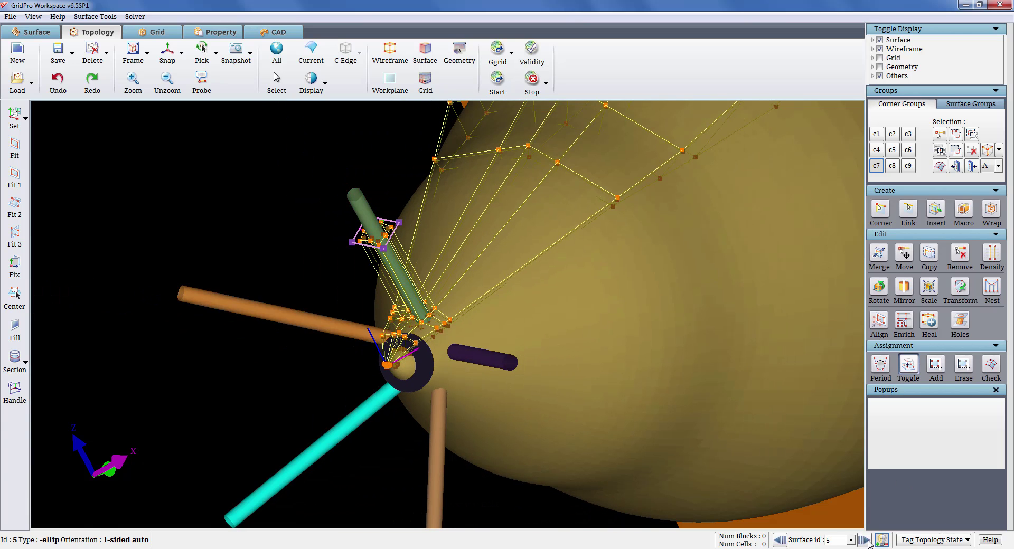
{"action": "left_click", "coordinate": [869, 541]}
{"action": "left_click", "coordinate": [870, 541]}
{"action": "left_click", "coordinate": [870, 541]}
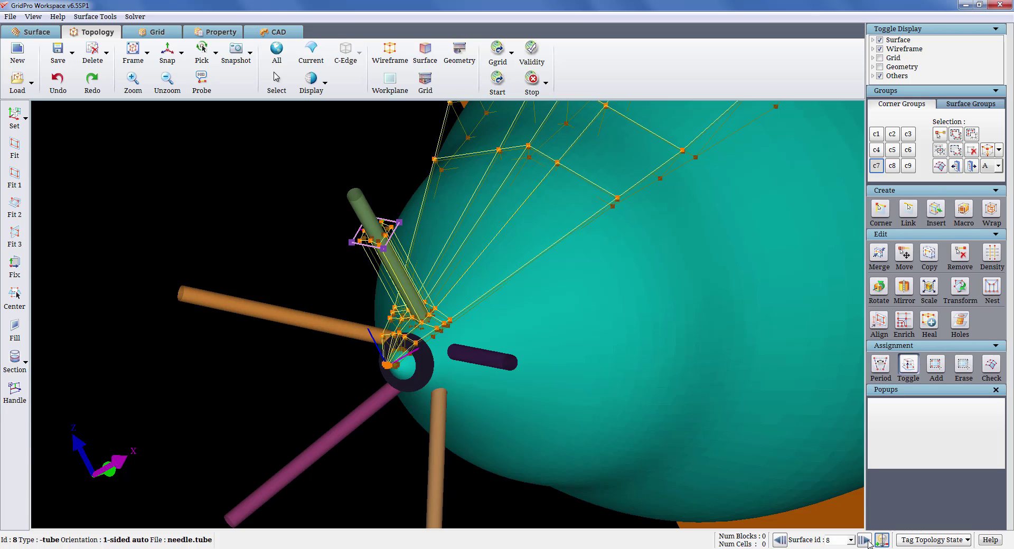
{"action": "left_click", "coordinate": [780, 540]}
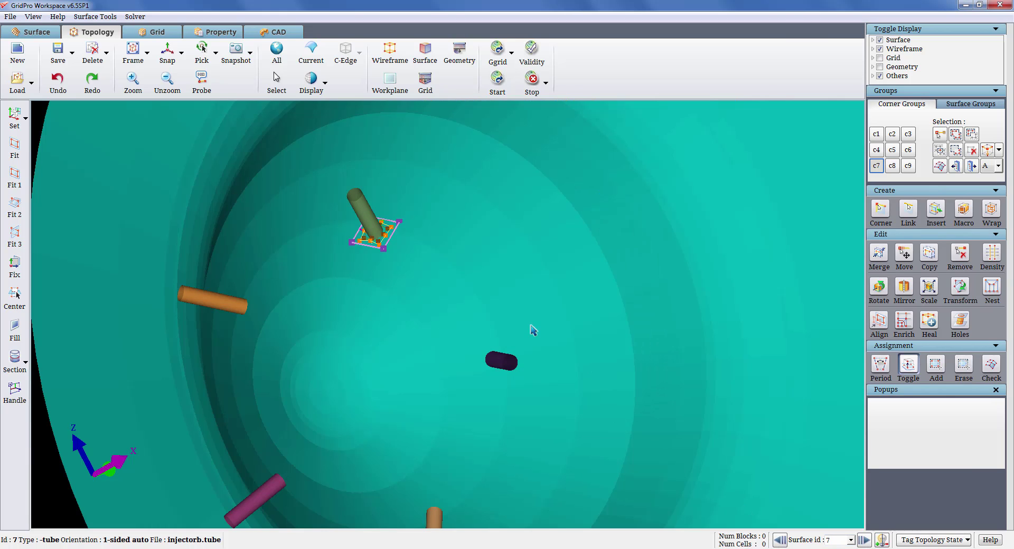
- Empty corner group c8 and collect the corners at the green tube's outer end into it
{"action": "left_click", "coordinate": [893, 165]}
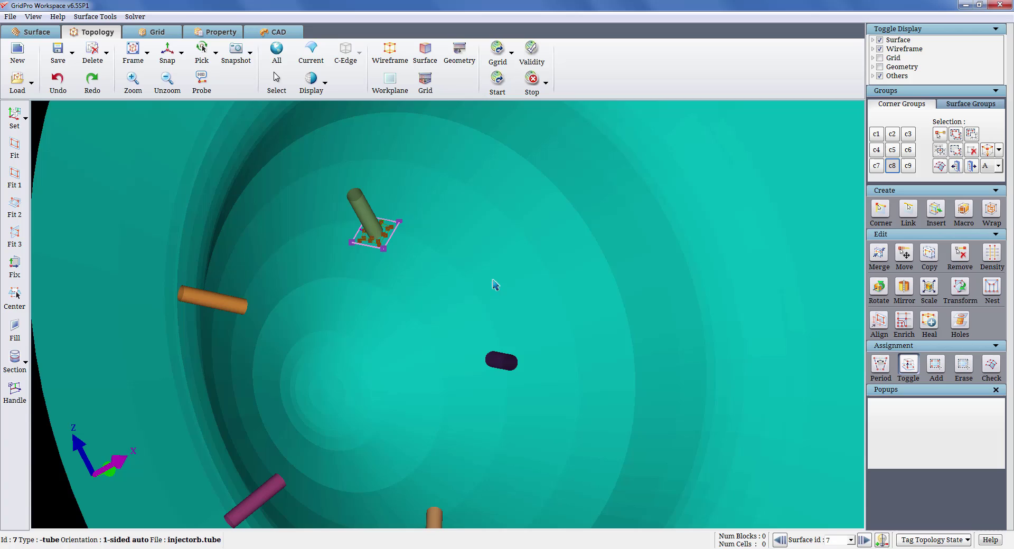
{"action": "scroll", "coordinate": [493, 283], "scroll_direction": "up", "scroll_amount": 2}
{"action": "left_click", "coordinate": [973, 149]}
{"action": "left_click", "coordinate": [955, 134]}
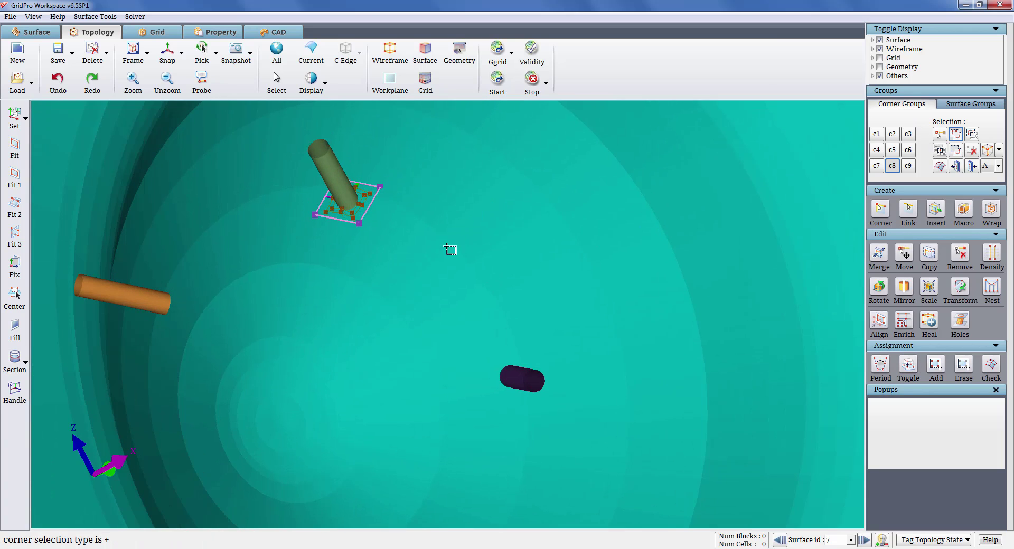
{"action": "mouse_move", "coordinate": [395, 254]}
{"action": "left_mouse_down"}
{"action": "mouse_move", "coordinate": [266, 165]}
{"action": "mouse_move", "coordinate": [399, 240]}
{"action": "left_mouse_up"}
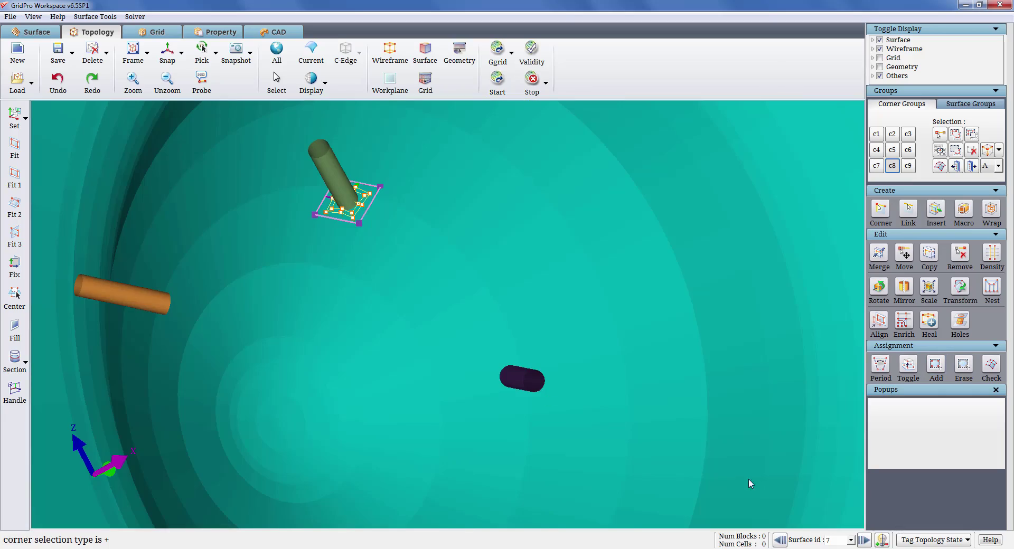
- Make needle.tube, surface id 8, the current surface and collect the corner layer along the needle into corner group c9
{"action": "left_click", "coordinate": [865, 541]}
{"action": "scroll", "coordinate": [703, 465], "scroll_direction": "down", "scroll_amount": 5}
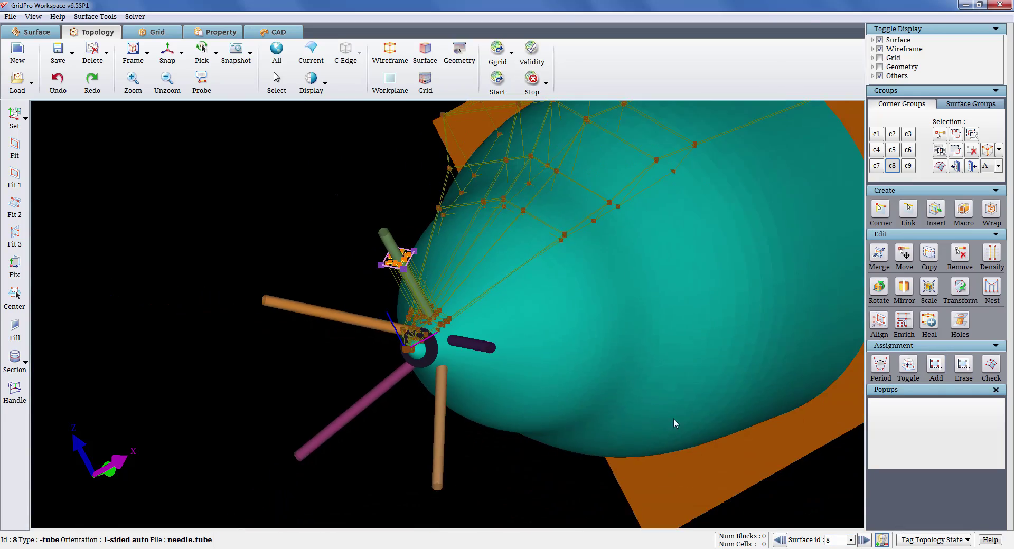
{"action": "left_click_drag", "start_coordinate": [674, 418], "coordinate": [330, 345]}
{"action": "left_click_drag", "start_coordinate": [403, 286], "coordinate": [528, 389]}
{"action": "mouse_move", "coordinate": [520, 381]}
{"action": "left_mouse_down"}
{"action": "mouse_move", "coordinate": [476, 358]}
{"action": "mouse_move", "coordinate": [383, 349]}
{"action": "left_mouse_up"}
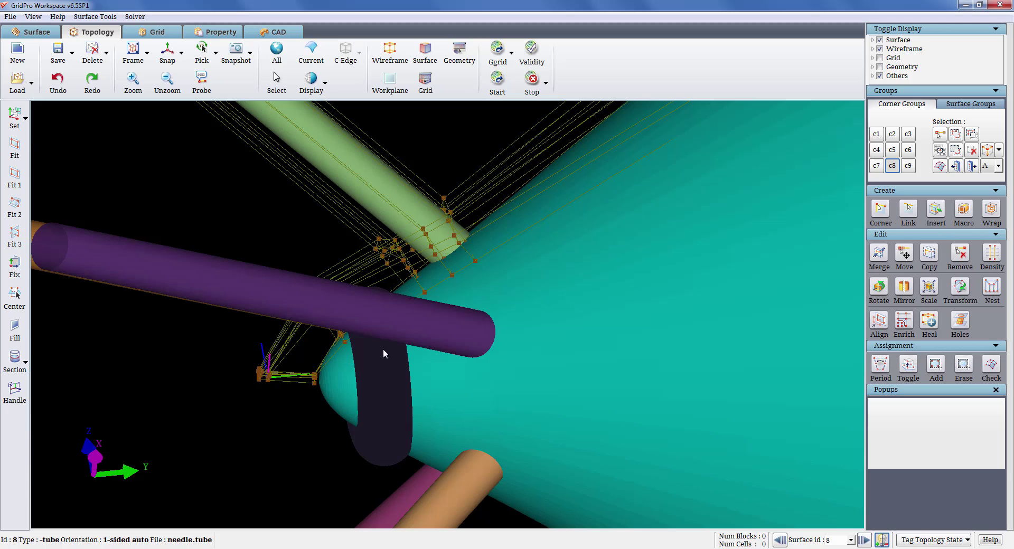
{"action": "key", "text": "b"}
{"action": "left_click", "coordinate": [908, 166]}
{"action": "left_click", "coordinate": [971, 154]}
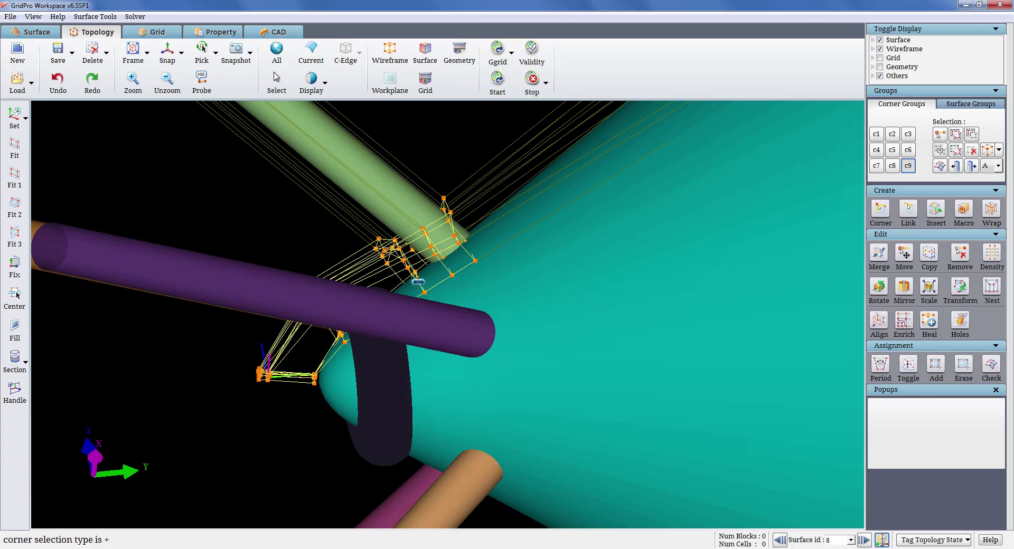
{"action": "left_click", "coordinate": [418, 282]}
{"action": "scroll", "coordinate": [440, 319], "scroll_direction": "down", "scroll_amount": 10}
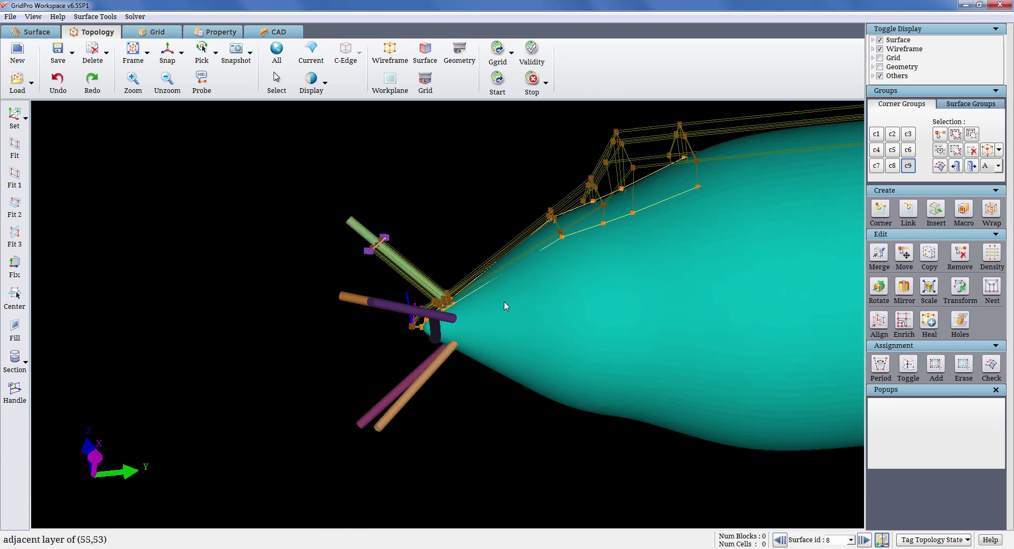
- Add the whole c9 corner layer to the needle surface, surface id 8
{"action": "middle_click_drag", "start_coordinate": [563, 290], "coordinate": [522, 316]}
{"action": "left_click", "coordinate": [936, 364]}
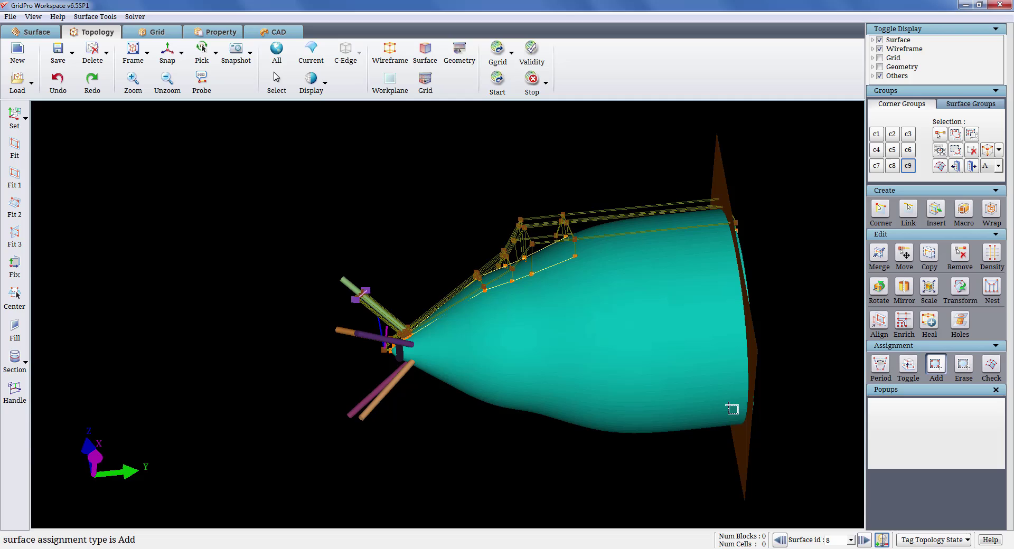
{"action": "left_click_drag", "start_coordinate": [774, 427], "coordinate": [187, 155]}
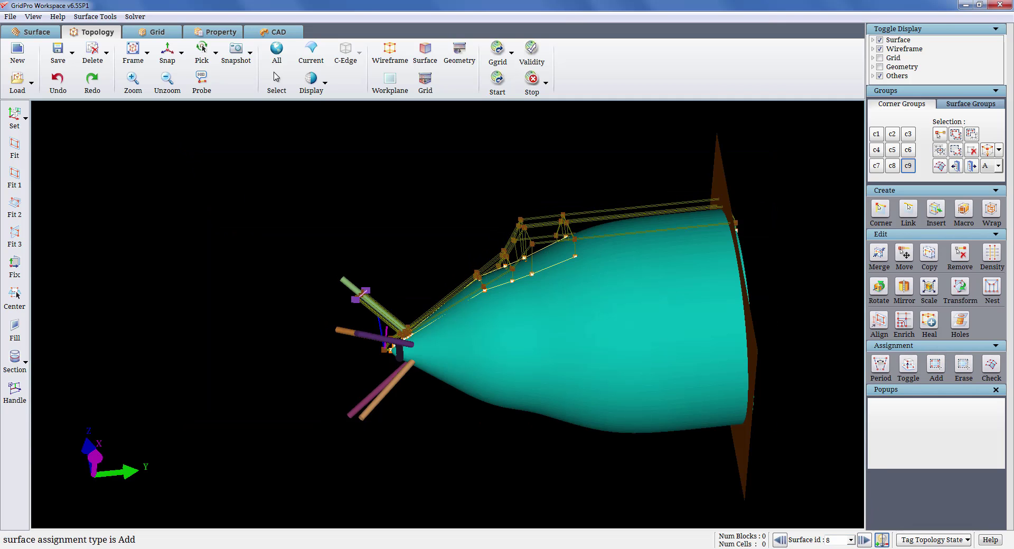
- Make the end plane, surface id 6, the current surface and collect the adjacent corner layer into corner group c9
{"action": "left_click", "coordinate": [864, 540]}
{"action": "left_click", "coordinate": [864, 540]}
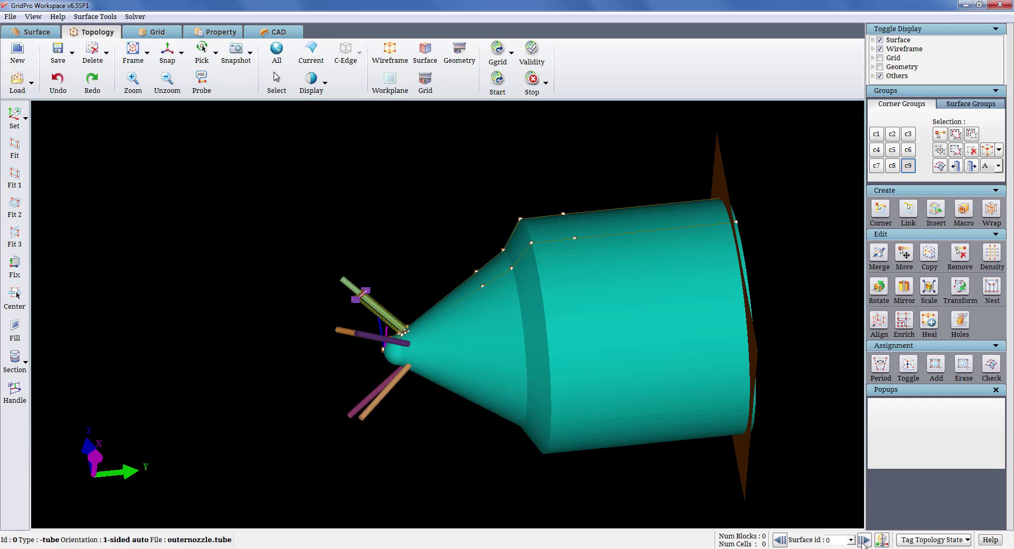
{"action": "left_click", "coordinate": [864, 540]}
{"action": "left_click", "coordinate": [864, 540]}
{"action": "left_click", "coordinate": [864, 543]}
{"action": "left_click", "coordinate": [863, 543]}
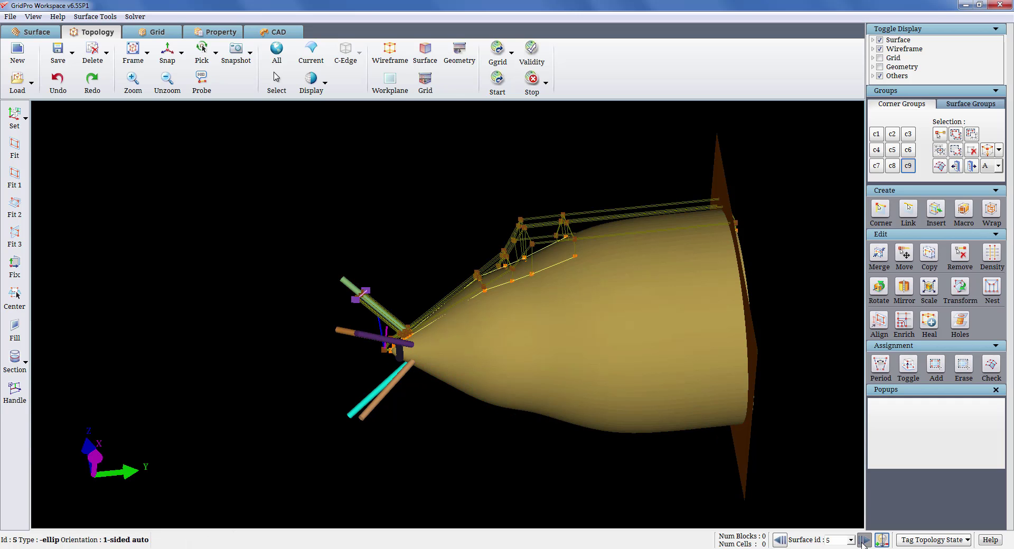
{"action": "left_click", "coordinate": [864, 543]}
{"action": "left_click_drag", "start_coordinate": [718, 282], "coordinate": [465, 473]}
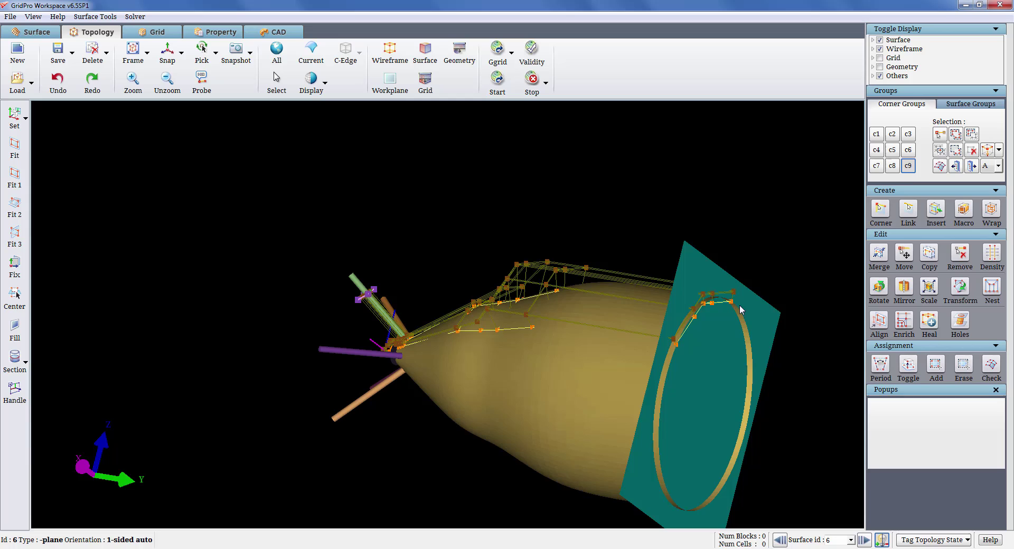
{"action": "middle_click_drag", "start_coordinate": [685, 358], "coordinate": [664, 343]}
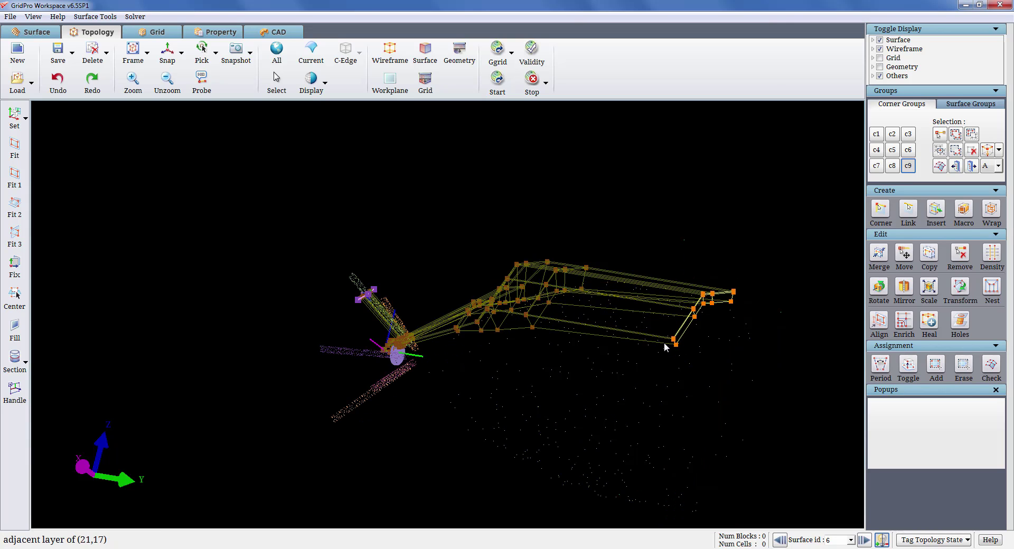
- Add the c9 corners at the wide end of the nozzle to the end plane, surface id 6
{"action": "left_click", "coordinate": [935, 366]}
{"action": "middle_click_drag", "start_coordinate": [747, 375], "coordinate": [733, 353]}
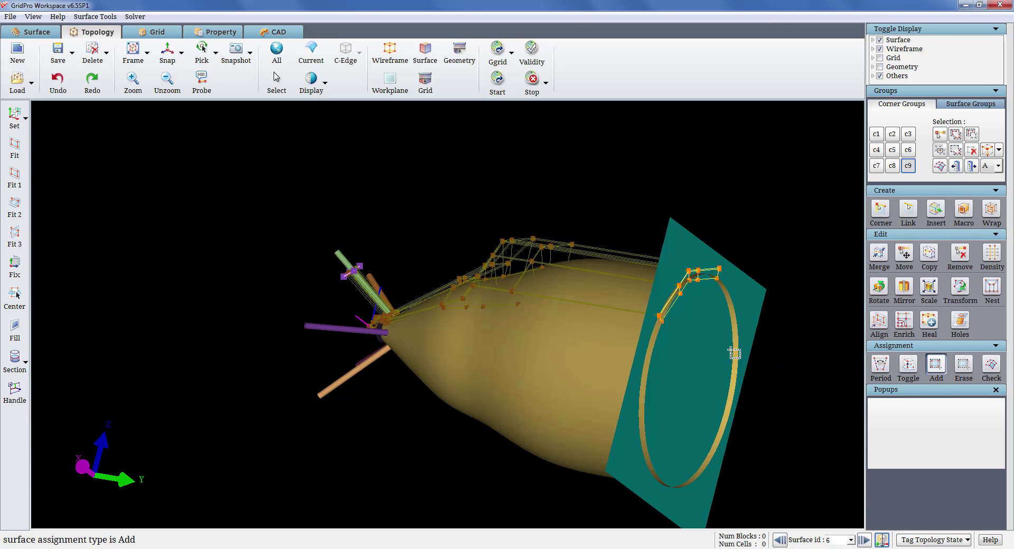
{"action": "left_click_drag", "start_coordinate": [750, 361], "coordinate": [620, 236]}
- Run the topology validity check, dismiss its status, and look at the edges near the green tube's base
{"action": "left_click_drag", "start_coordinate": [562, 419], "coordinate": [600, 106]}
{"action": "left_click", "coordinate": [532, 52]}
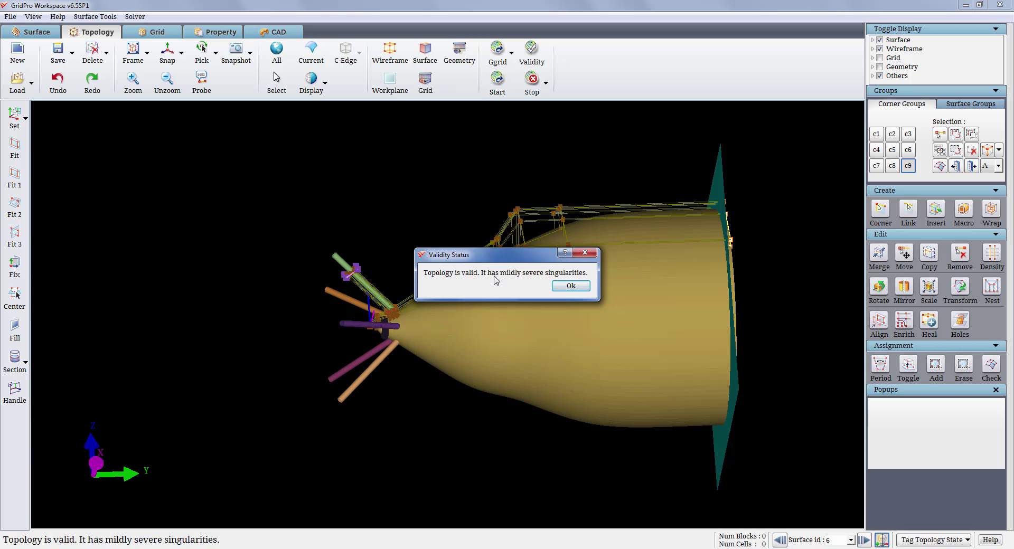
{"action": "left_click", "coordinate": [561, 287]}
{"action": "left_click_drag", "start_coordinate": [497, 317], "coordinate": [550, 333]}
{"action": "middle_click_drag", "start_coordinate": [372, 297], "coordinate": [415, 345]}
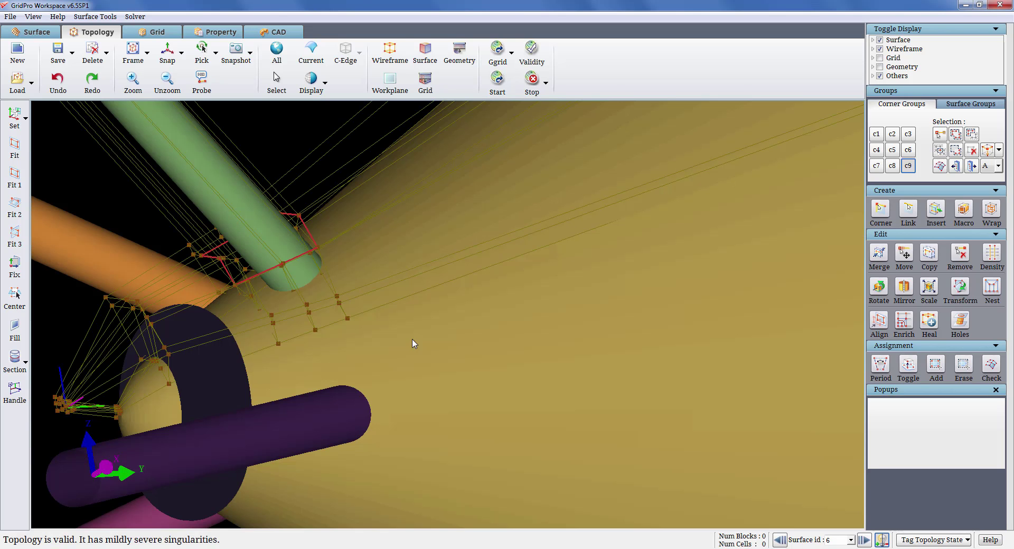
- Deactivate corner group c9 and set the centre of rotation at the green tube's base to inspect the red edge loop
{"action": "left_click", "coordinate": [913, 162]}
{"action": "scroll", "coordinate": [328, 287], "scroll_direction": "up", "scroll_amount": 3}
{"action": "middle_click_drag", "start_coordinate": [302, 281], "coordinate": [610, 342]}
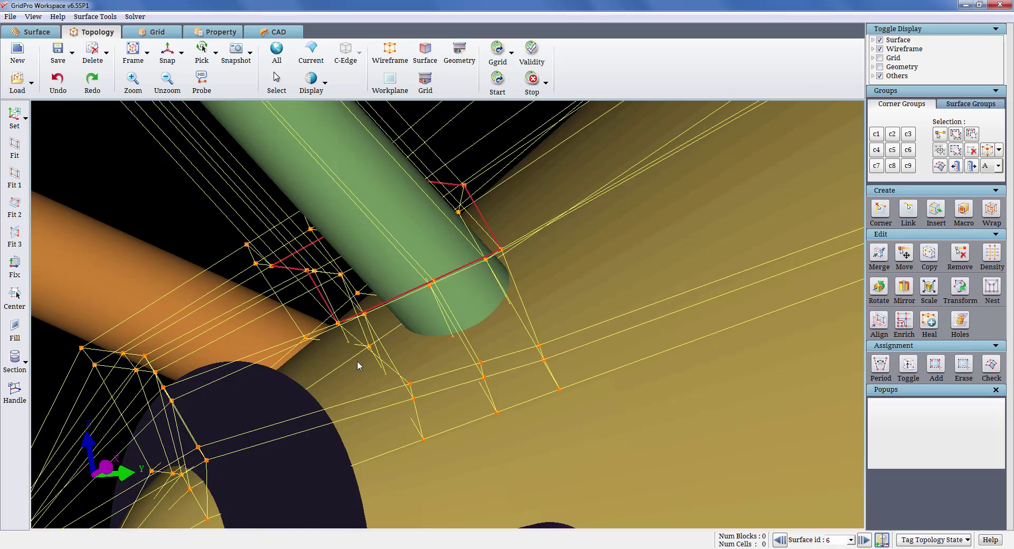
{"action": "right_click", "coordinate": [399, 294]}
{"action": "left_click", "coordinate": [464, 370]}
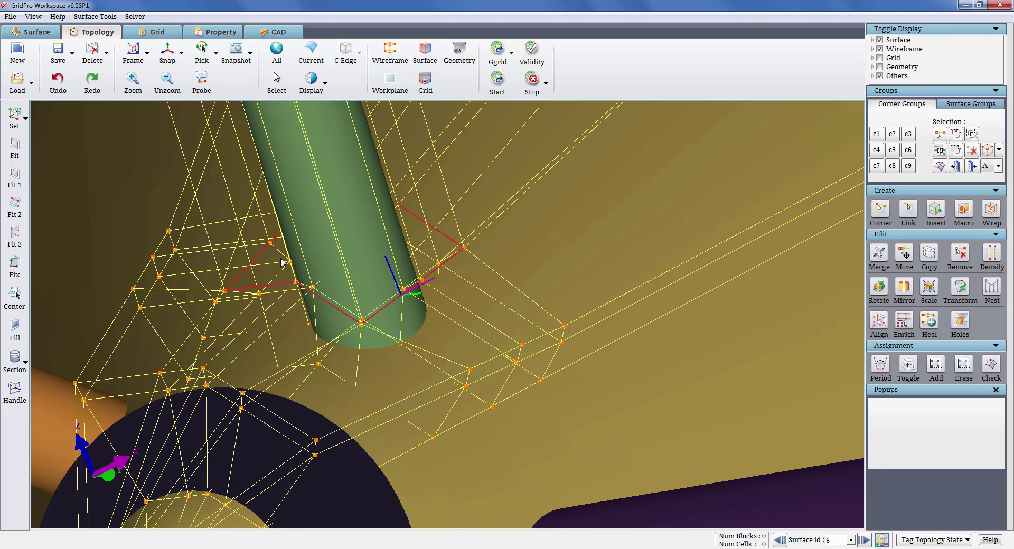
- Load the surface file surf1.quad from the Bosch_Fuel_Injector folder
{"action": "left_click", "coordinate": [32, 81]}
{"action": "left_click", "coordinate": [24, 116]}
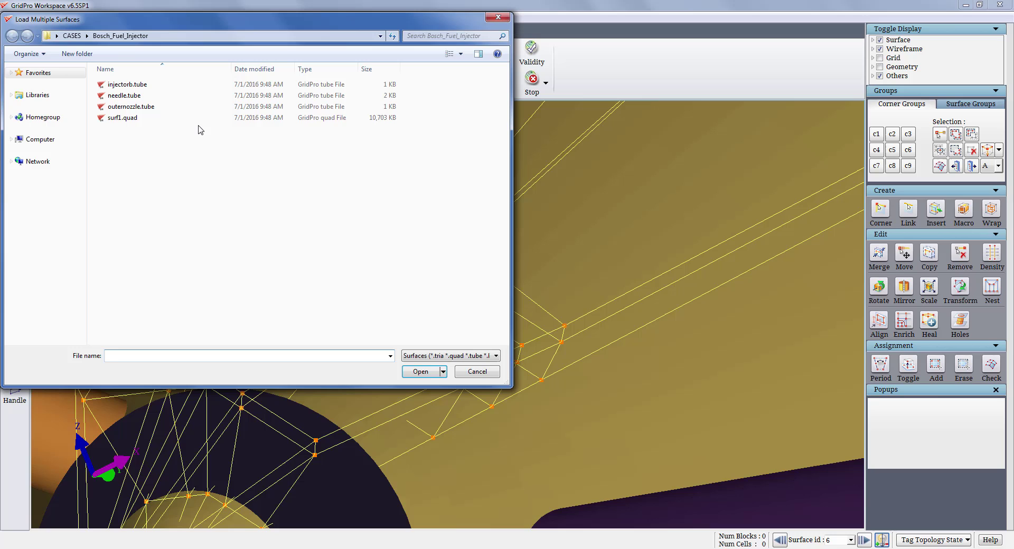
{"action": "left_click", "coordinate": [202, 118]}
{"action": "left_click", "coordinate": [421, 371]}
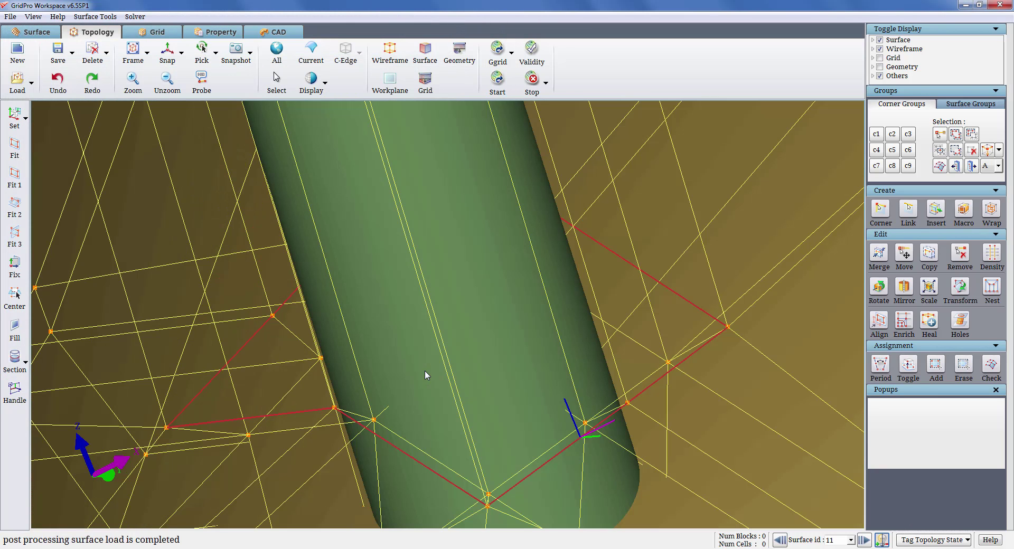
- Hide the green tube surface and set the orientation of the newly loaded surface, surface id 11, to two-sided
{"action": "right_click", "coordinate": [476, 343]}
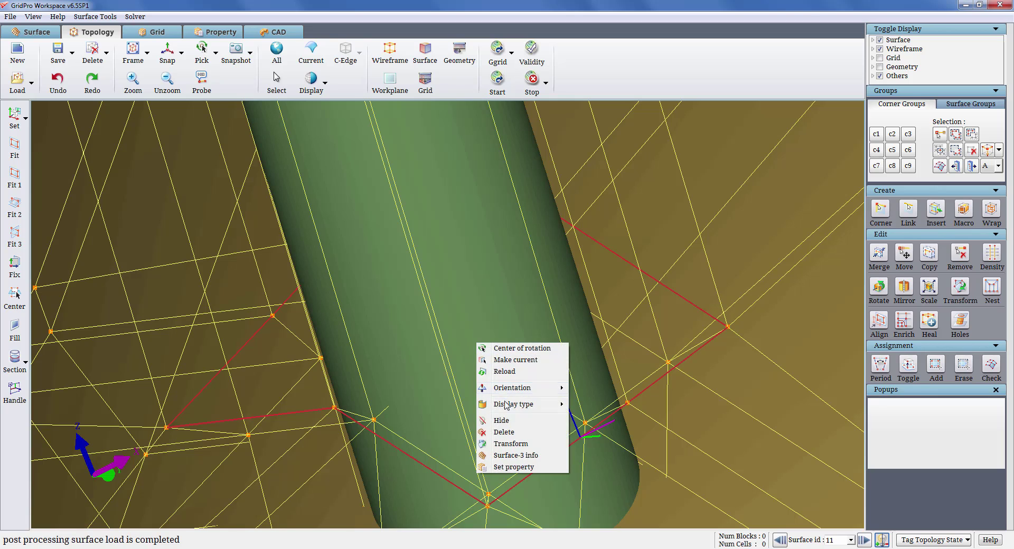
{"action": "left_click", "coordinate": [508, 420]}
{"action": "right_click", "coordinate": [483, 328]}
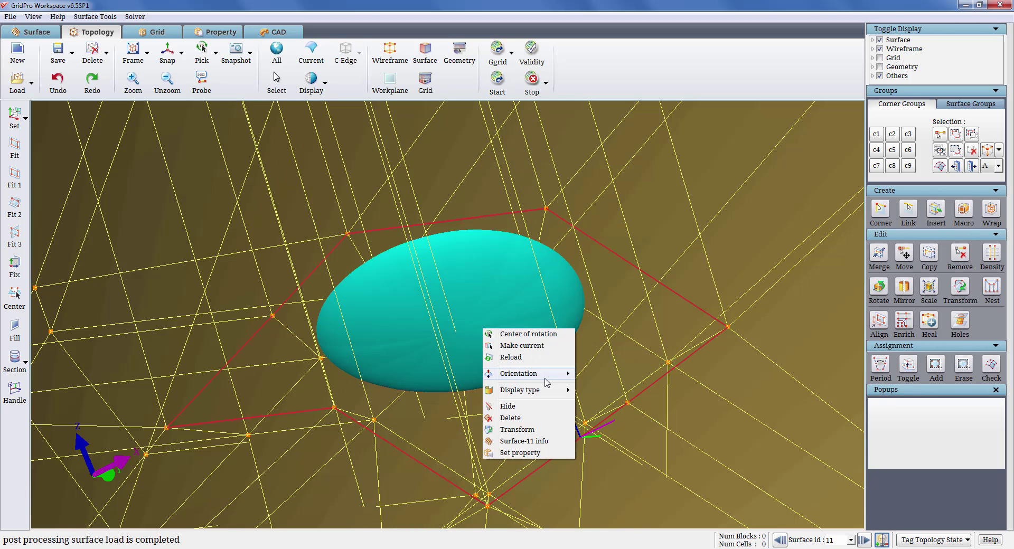
{"action": "mouse_move", "coordinate": [547, 382]}
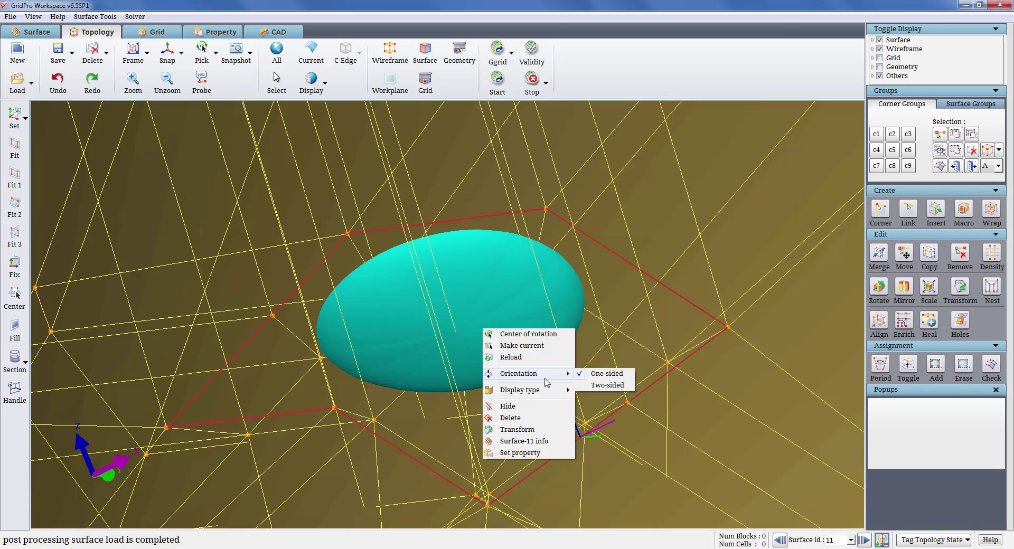
{"action": "left_click", "coordinate": [592, 386]}
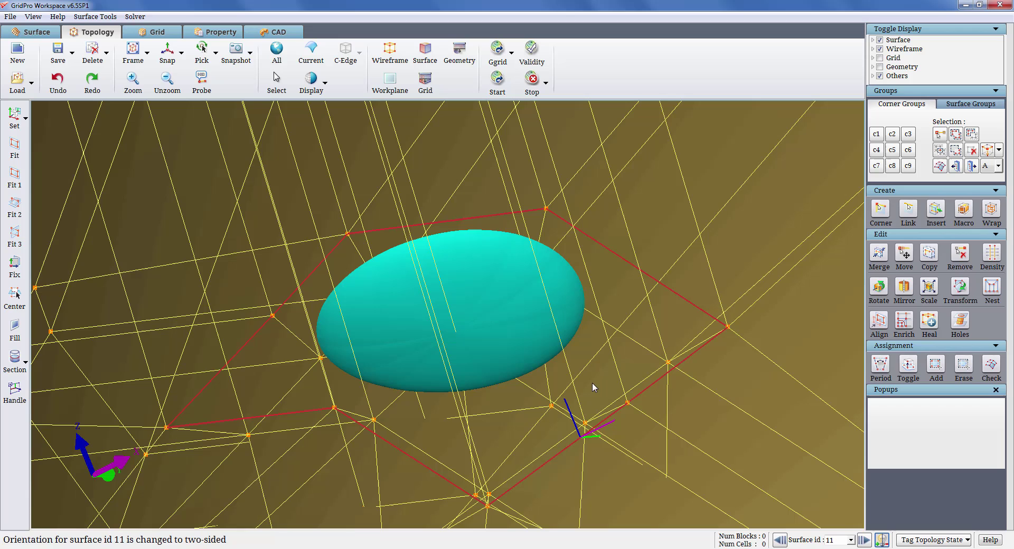
- Clear corner group c2 and fill it with the corners of the block ring surrounding the cyan ellipsoid surface
{"action": "left_click", "coordinate": [892, 137]}
{"action": "left_click", "coordinate": [971, 151]}
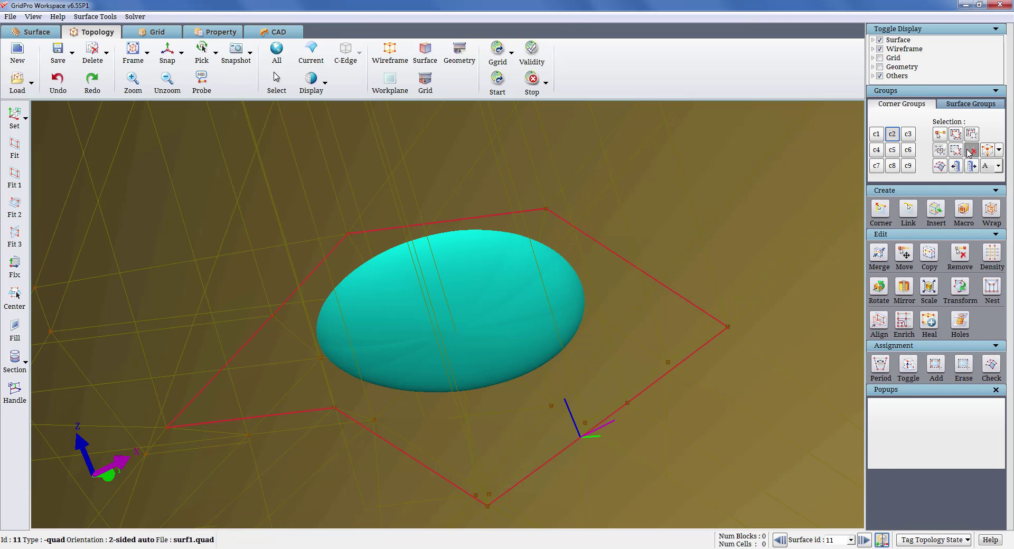
{"action": "left_click", "coordinate": [956, 136]}
{"action": "scroll", "coordinate": [711, 267], "scroll_direction": "down", "scroll_amount": 4}
{"action": "scroll", "coordinate": [707, 269], "scroll_direction": "down", "scroll_amount": 5}
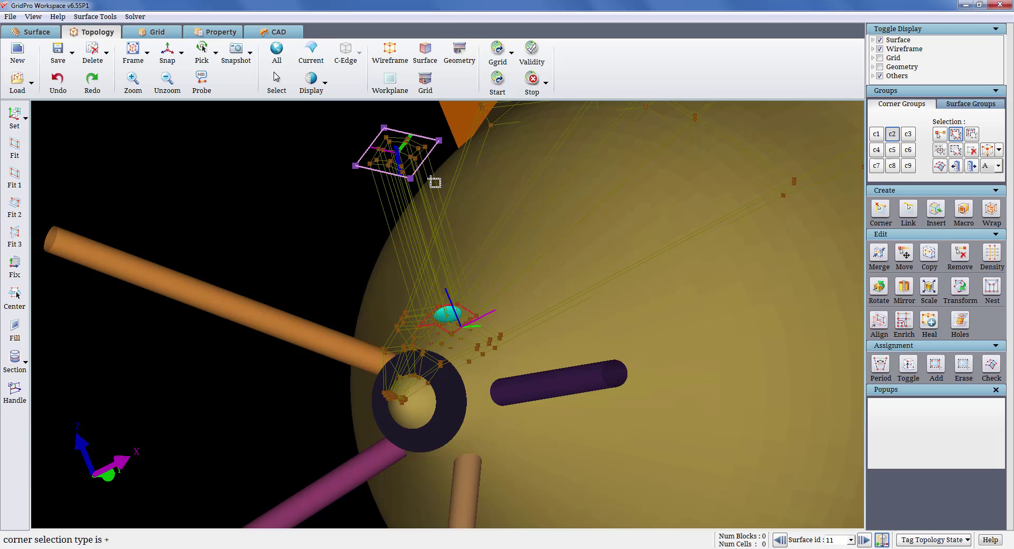
{"action": "left_click_drag", "start_coordinate": [405, 125], "coordinate": [516, 328]}
{"action": "scroll", "coordinate": [446, 277], "scroll_direction": "up", "scroll_amount": 5}
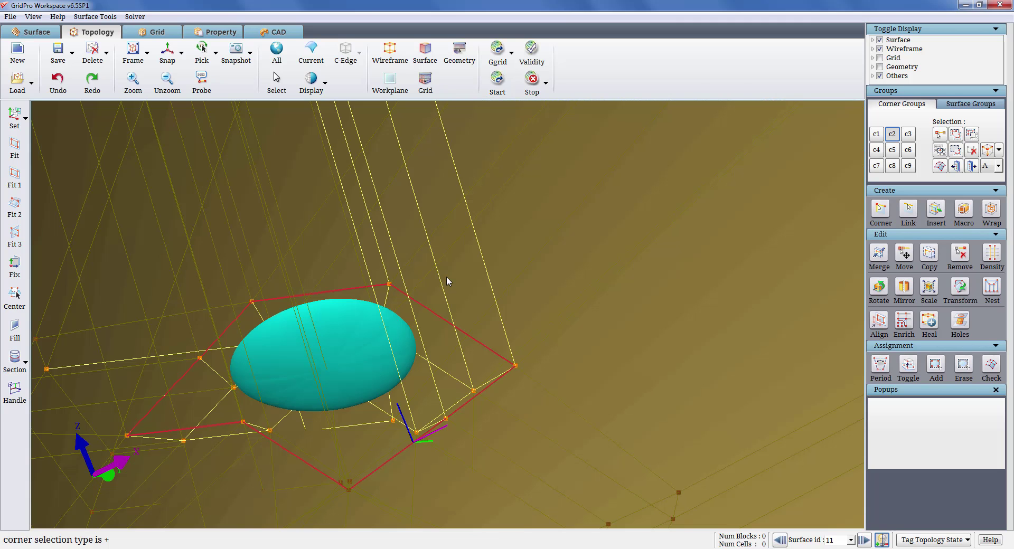
{"action": "left_click", "coordinate": [505, 334]}
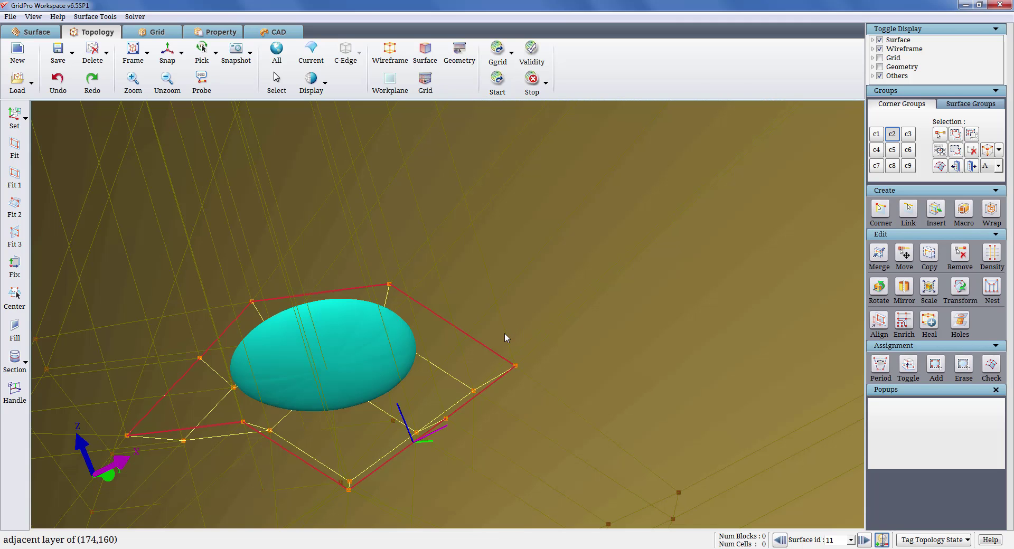
- Assign the corners of group c2 to surface id 11, then check the topology's validity and dismiss the status
{"action": "scroll", "coordinate": [505, 333], "scroll_direction": "down", "scroll_amount": 1}
{"action": "middle_click_drag", "start_coordinate": [505, 334], "coordinate": [539, 325]}
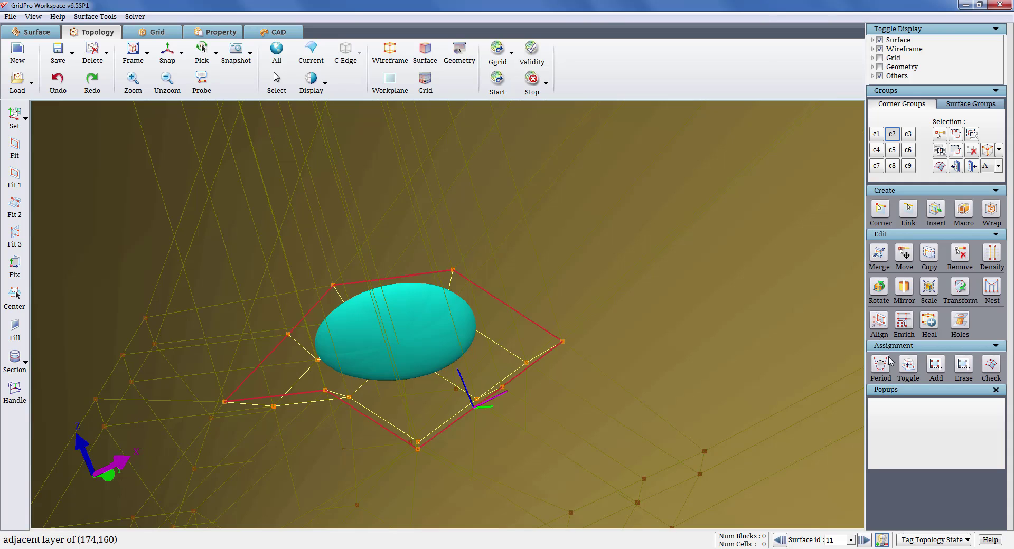
{"action": "left_click", "coordinate": [936, 367]}
{"action": "left_click_drag", "start_coordinate": [618, 480], "coordinate": [173, 215]}
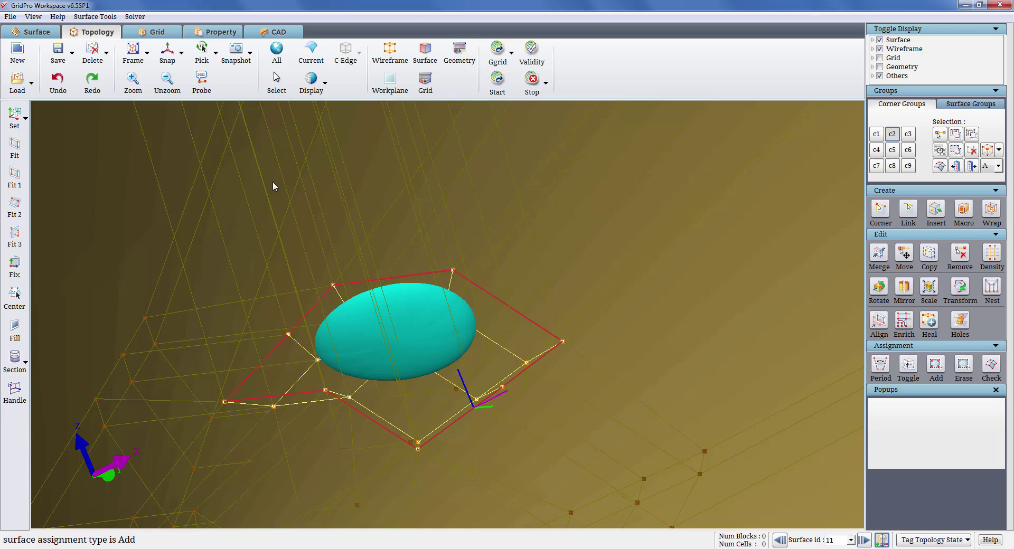
{"action": "left_click", "coordinate": [532, 61]}
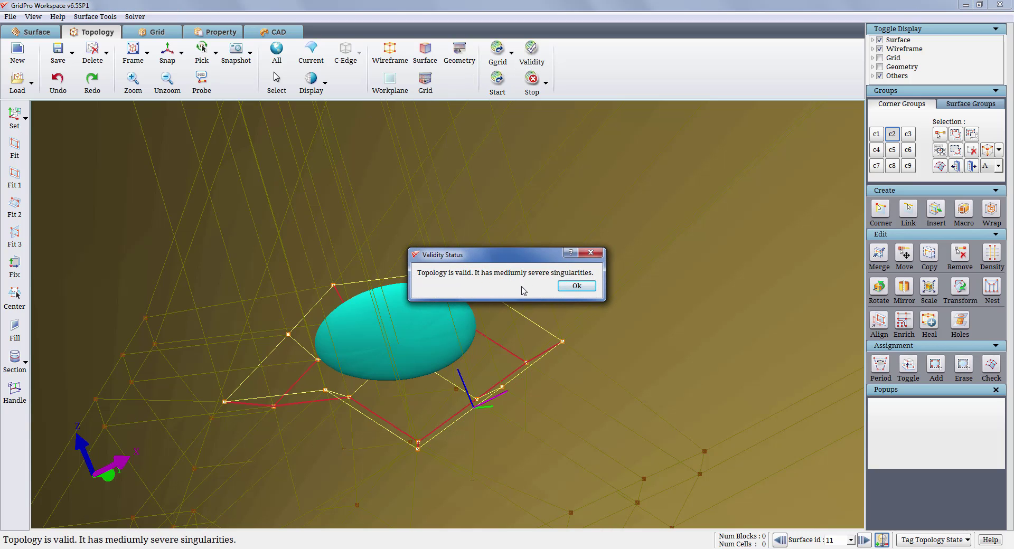
{"action": "left_click", "coordinate": [577, 285]}
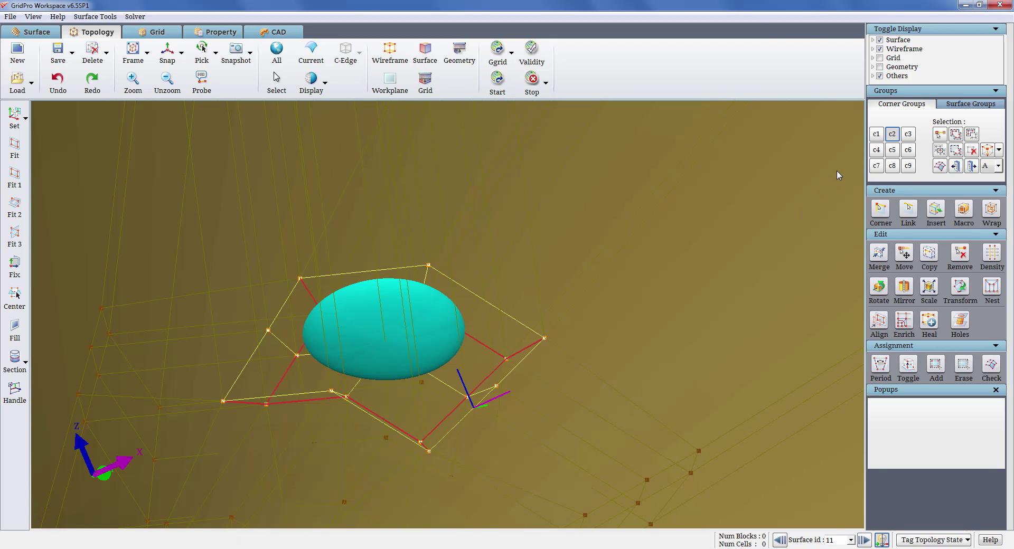
- Wrap the internal faces of group c2 with an O-grid at an offset length of 1 %, then recheck the topology's validity
{"action": "left_click", "coordinate": [997, 211]}
{"action": "left_click", "coordinate": [954, 417]}
{"action": "double_click", "coordinate": [957, 440]}
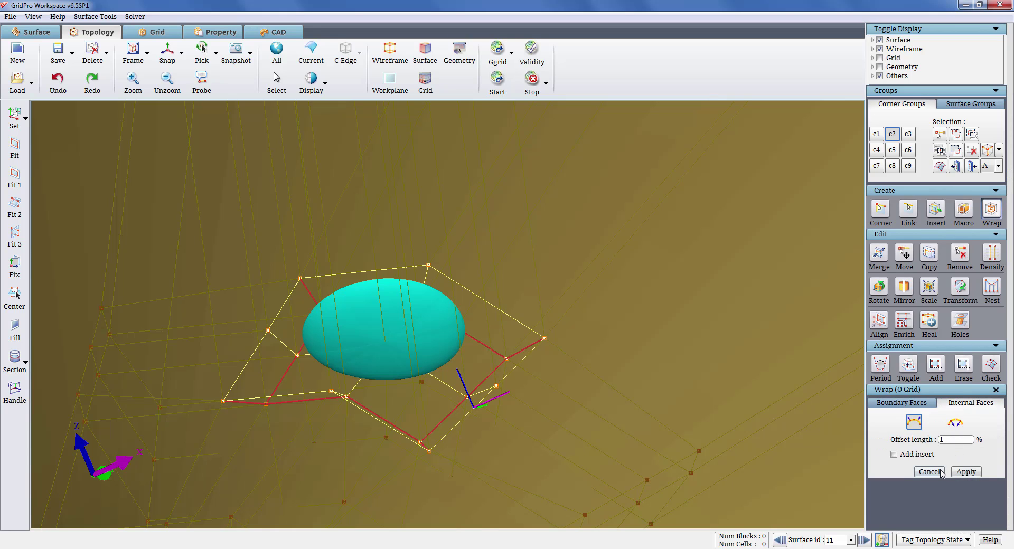
{"action": "left_click", "coordinate": [977, 472]}
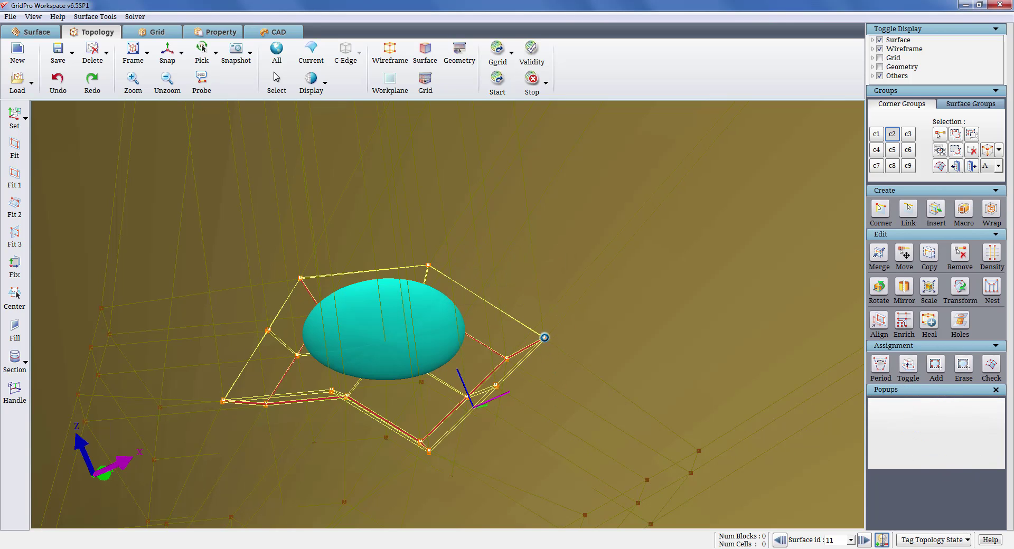
{"action": "left_click", "coordinate": [532, 53]}
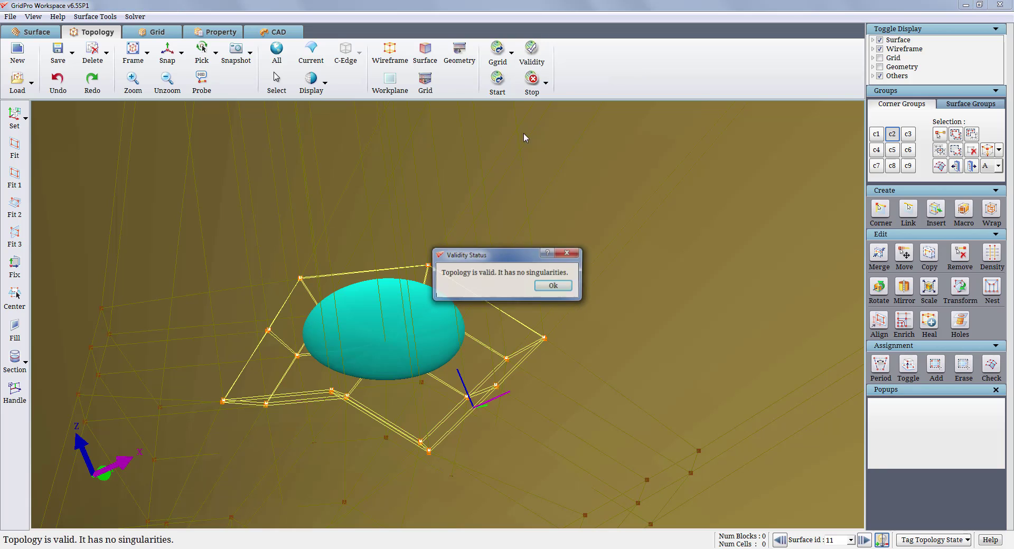
{"action": "left_click", "coordinate": [554, 285]}
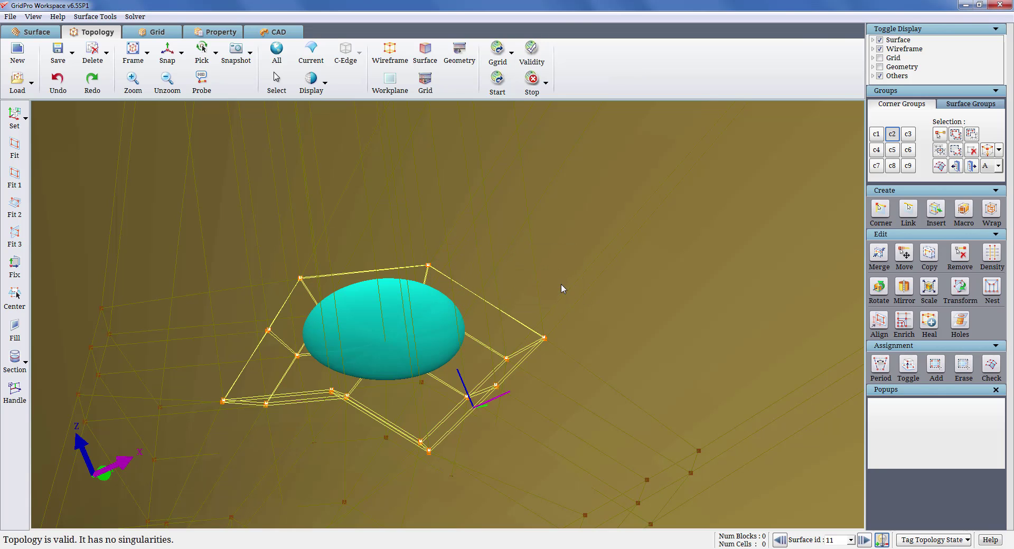
- Deactivate corner group c2 and multi-insert two sheets across the long straight blocks at the wide rear end of the injector body
{"action": "scroll", "coordinate": [541, 296], "scroll_direction": "down", "scroll_amount": 5}
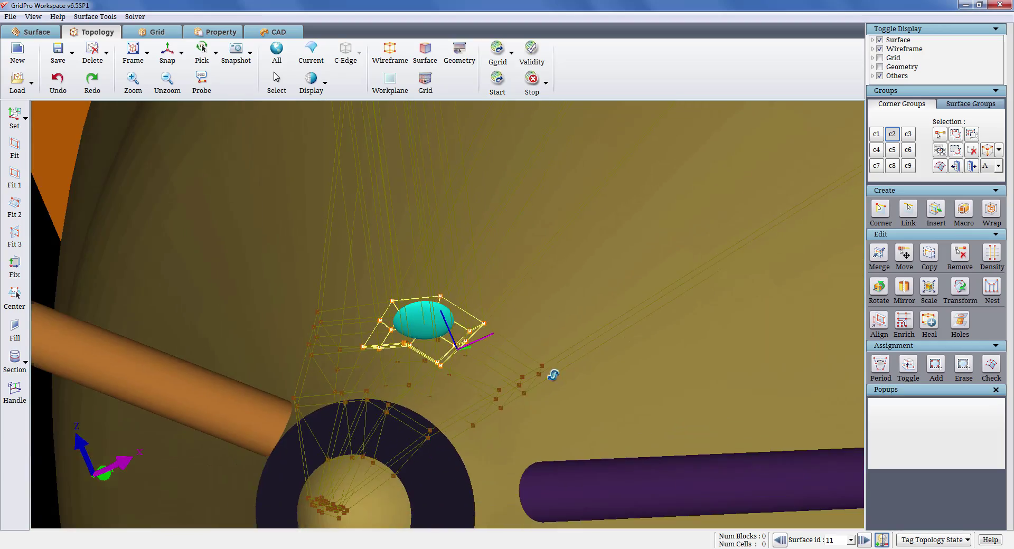
{"action": "left_click_drag", "start_coordinate": [548, 371], "coordinate": [222, 506]}
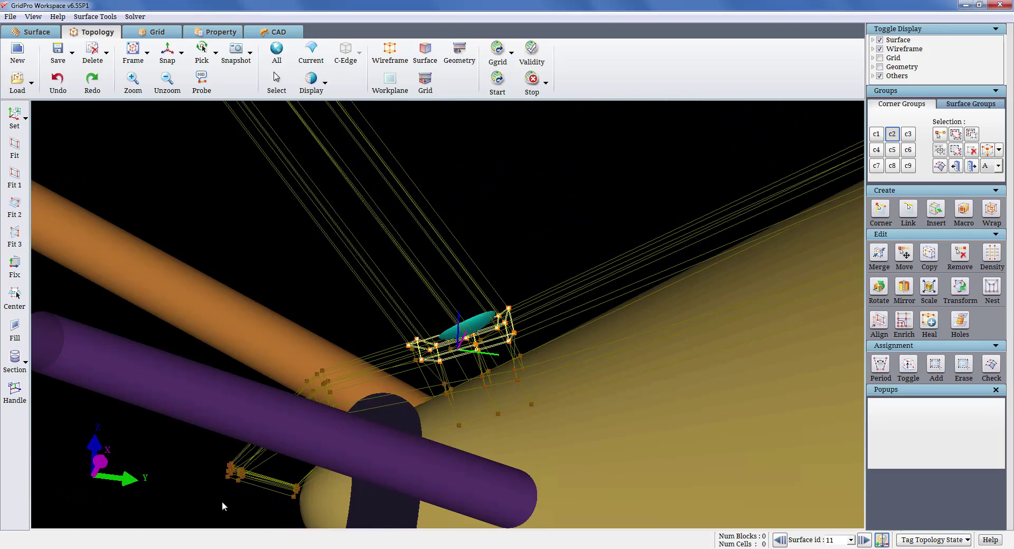
{"action": "left_click_drag", "start_coordinate": [637, 477], "coordinate": [841, 189]}
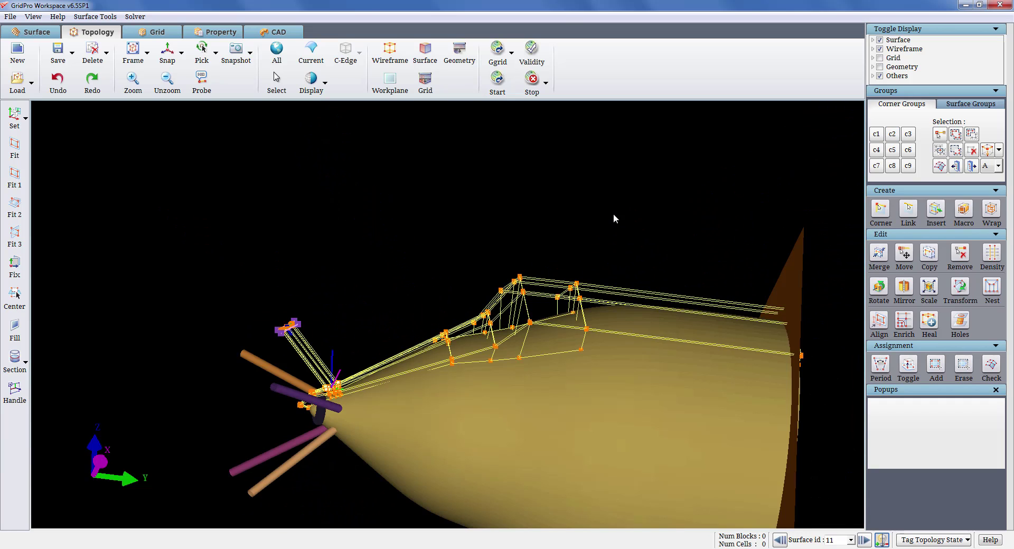
{"action": "left_click_drag", "start_coordinate": [521, 169], "coordinate": [349, 145]}
{"action": "left_click", "coordinate": [170, 54]}
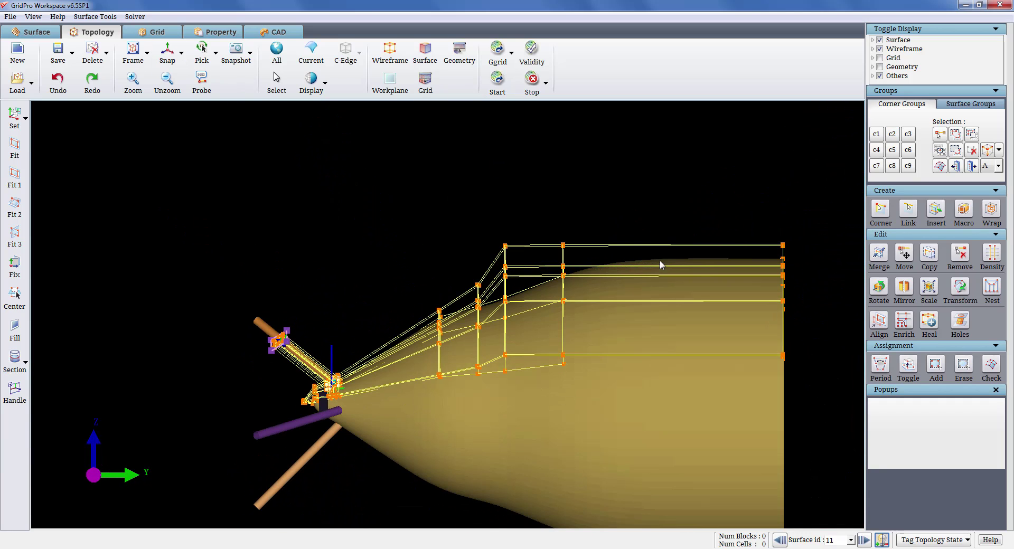
{"action": "right_click", "coordinate": [658, 300]}
{"action": "left_click", "coordinate": [689, 358]}
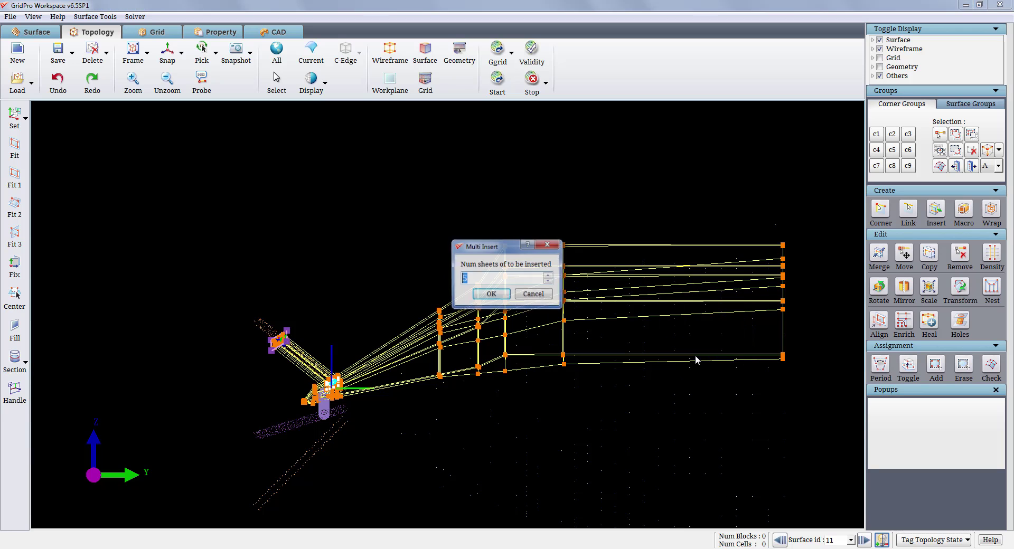
{"action": "key", "text": "Return"}
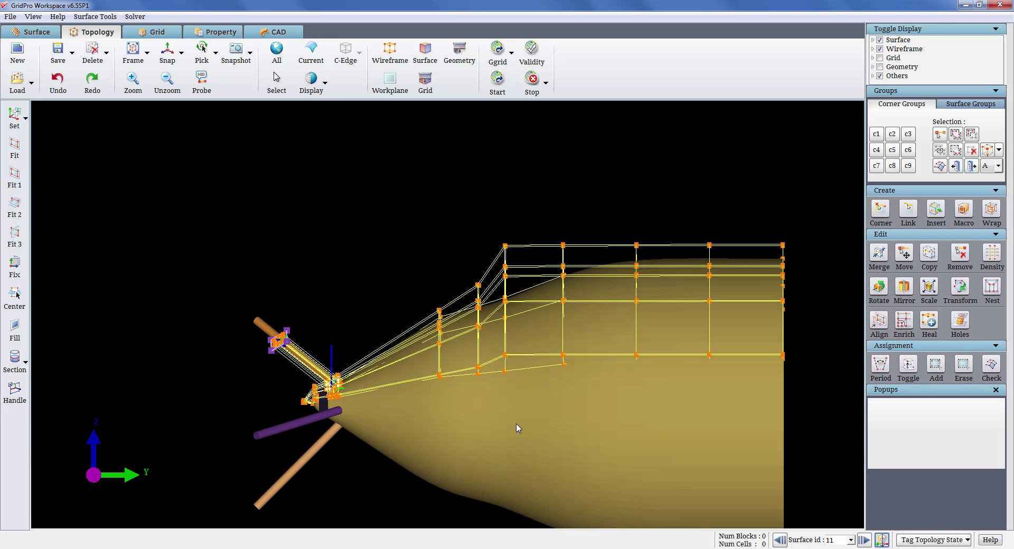
- Multi-insert two sheets across the long sloping blocks between the tube's base and the first section on the injector body
{"action": "middle_click_drag", "start_coordinate": [518, 429], "coordinate": [672, 390]}
{"action": "scroll", "coordinate": [589, 388], "scroll_direction": "up", "scroll_amount": 3}
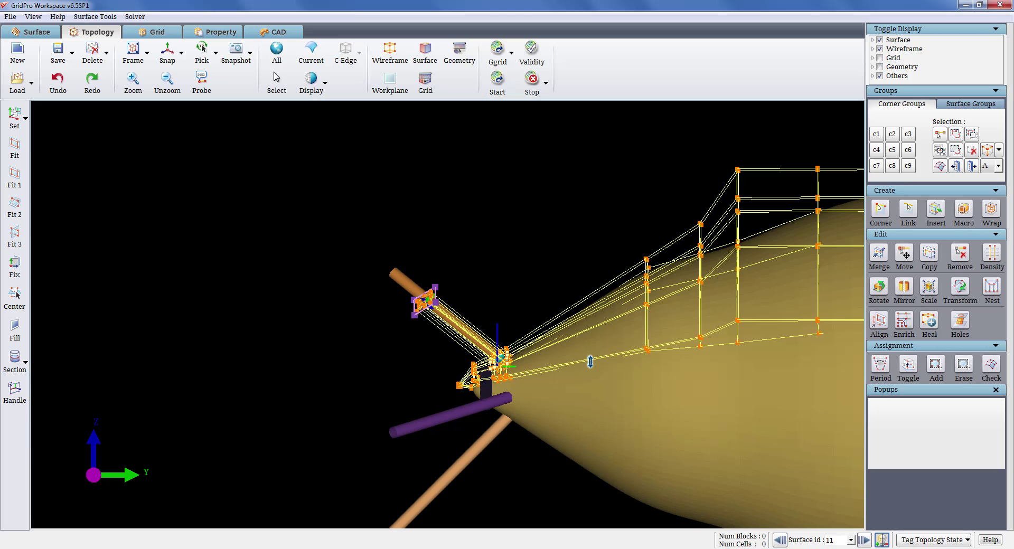
{"action": "right_click", "coordinate": [590, 362]}
{"action": "left_click", "coordinate": [613, 420]}
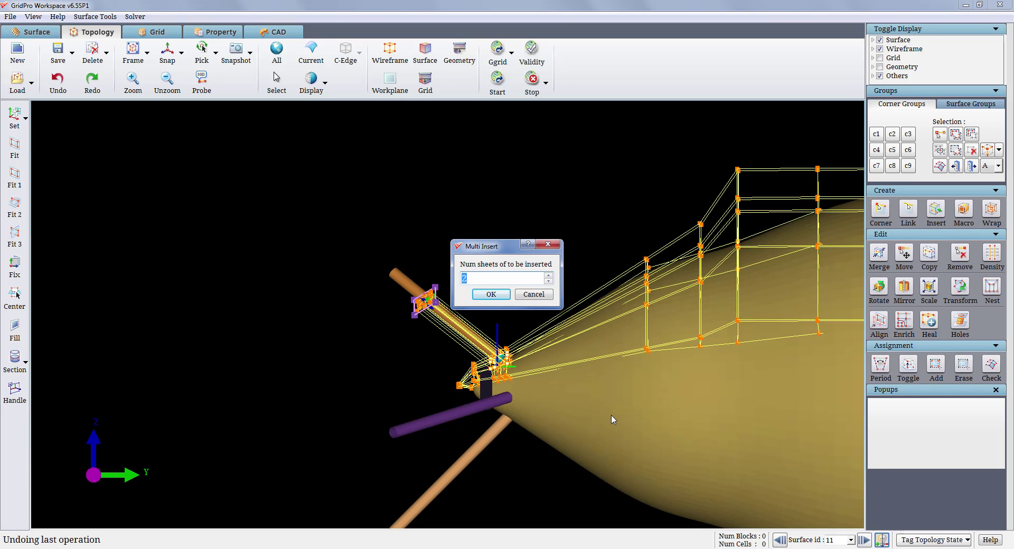
{"action": "key", "text": "Return"}
{"action": "scroll", "coordinate": [488, 370], "scroll_direction": "up", "scroll_amount": 5}
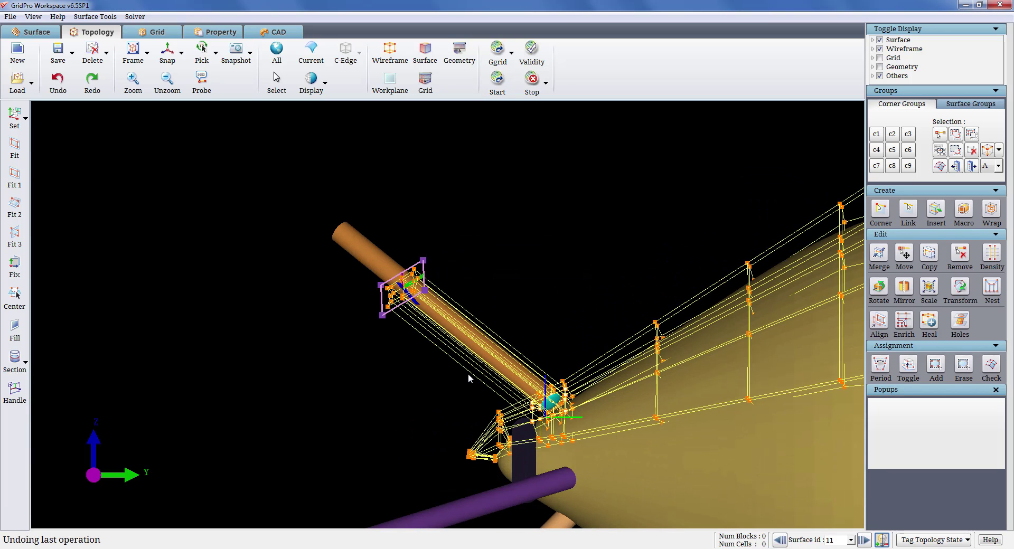
- Multi-insert three sheets across the blocks running along the inclined tube
{"action": "right_click", "coordinate": [467, 367]}
{"action": "left_click", "coordinate": [508, 431]}
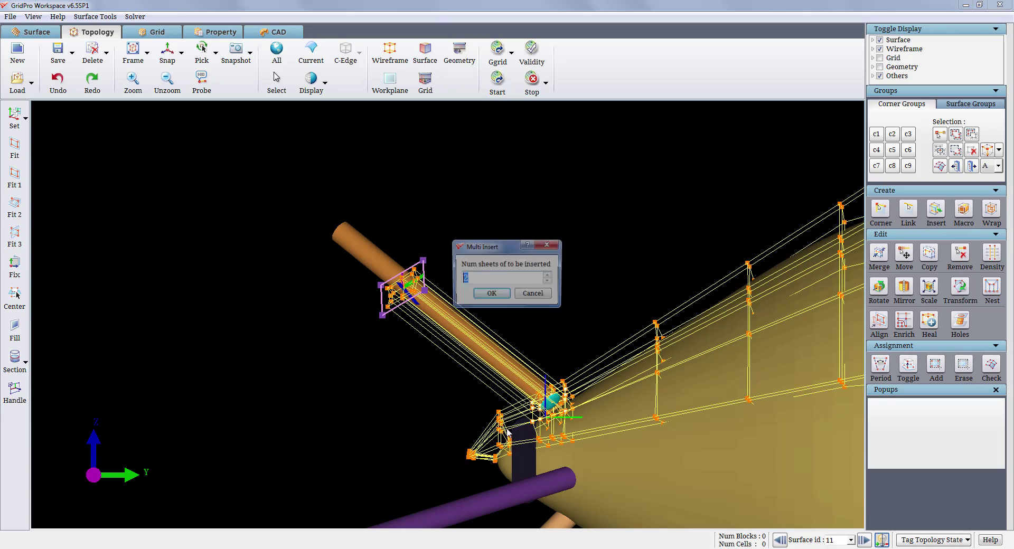
{"action": "key", "text": "Return"}
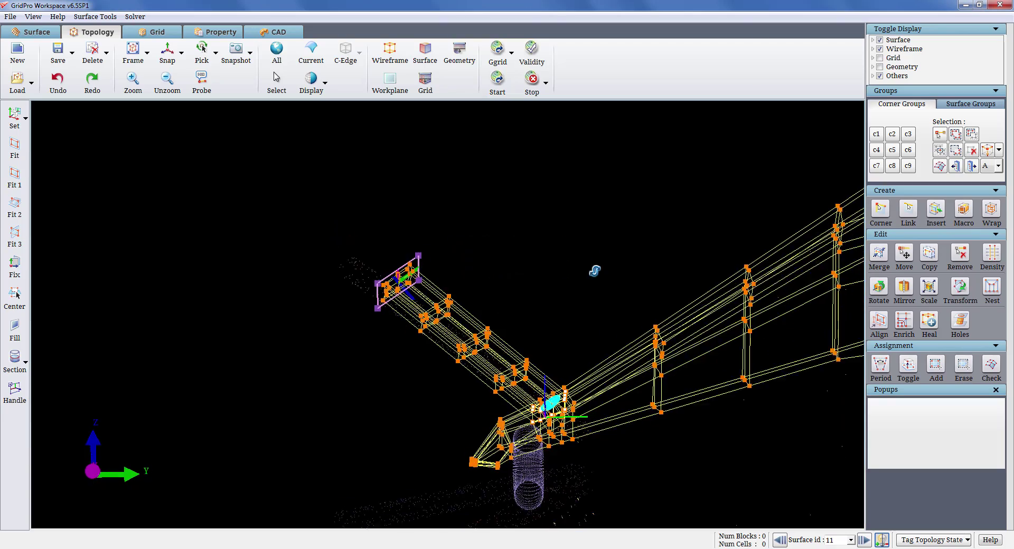
- Insert one sheet across the blocks at the injector tip and another between the tip blocks and the tube's base
{"action": "left_click_drag", "start_coordinate": [595, 271], "coordinate": [593, 235]}
{"action": "left_click_drag", "start_coordinate": [659, 385], "coordinate": [666, 216]}
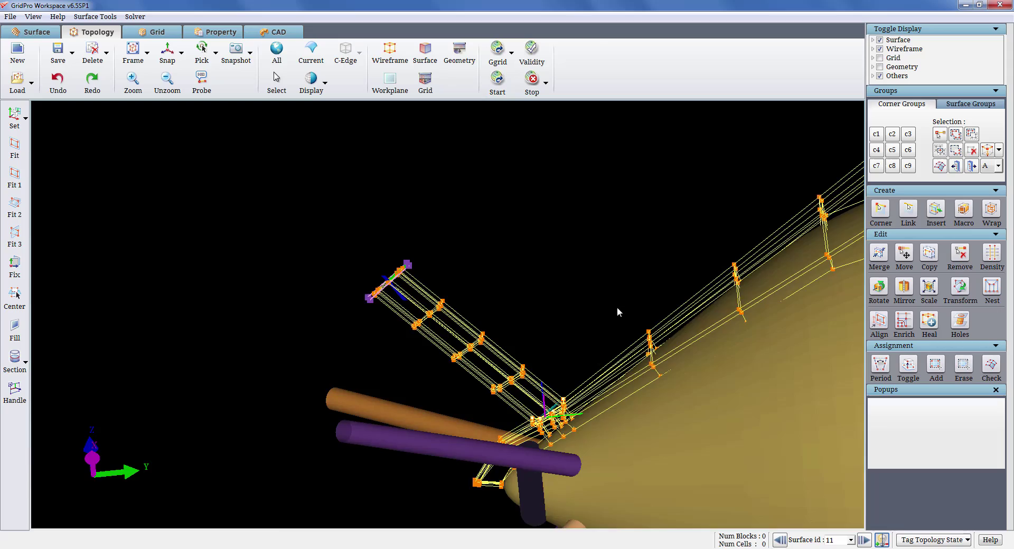
{"action": "scroll", "coordinate": [580, 372], "scroll_direction": "up", "scroll_amount": 4}
{"action": "middle_click_drag", "start_coordinate": [579, 369], "coordinate": [593, 347]}
{"action": "mouse_move", "coordinate": [580, 336]}
{"action": "left_mouse_down"}
{"action": "mouse_move", "coordinate": [576, 297]}
{"action": "mouse_move", "coordinate": [502, 370]}
{"action": "left_mouse_up"}
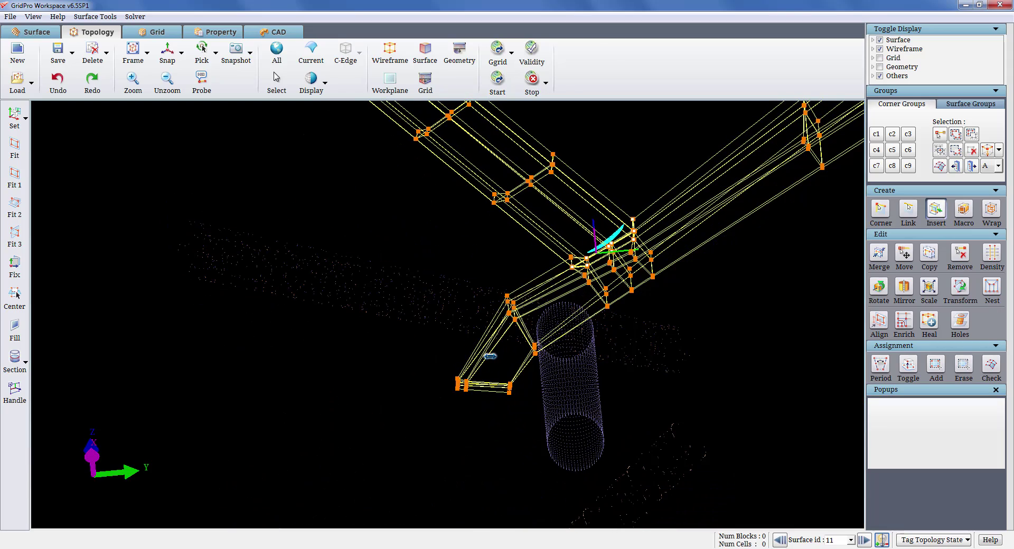
{"action": "left_click", "coordinate": [490, 357]}
{"action": "left_click", "coordinate": [552, 290]}
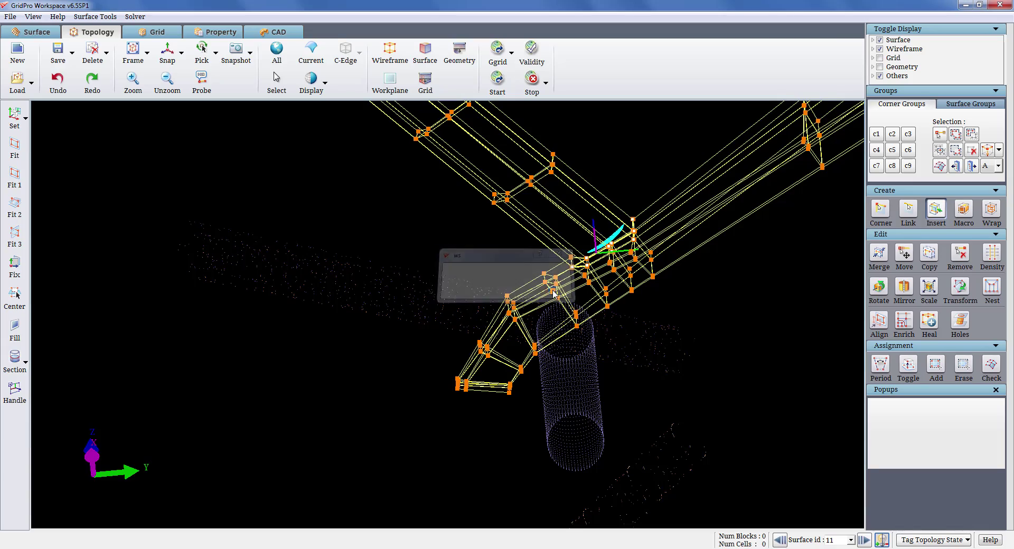
- Set the edge density to 16 on the edge set at the injector tip and on the adjoining set
{"action": "scroll", "coordinate": [723, 320], "scroll_direction": "down", "scroll_amount": 5}
{"action": "mouse_move", "coordinate": [715, 305]}
{"action": "left_mouse_down"}
{"action": "mouse_move", "coordinate": [652, 335]}
{"action": "mouse_move", "coordinate": [674, 362]}
{"action": "left_mouse_up"}
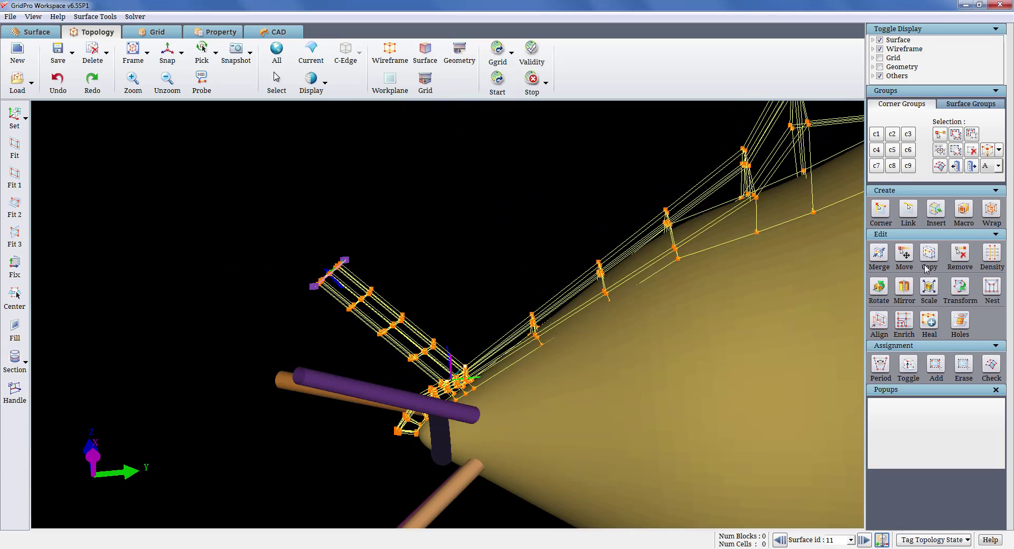
{"action": "left_click", "coordinate": [989, 259]}
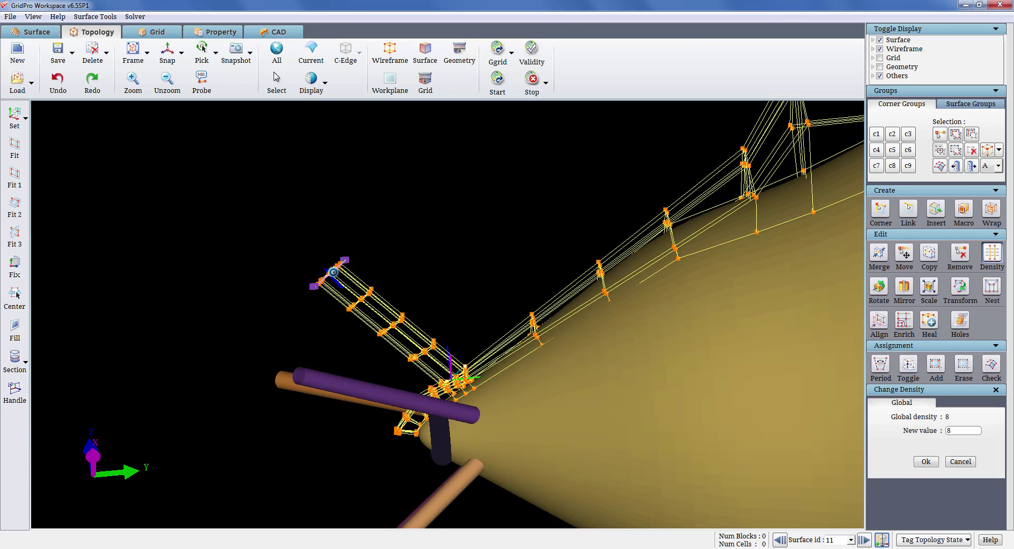
{"action": "scroll", "coordinate": [341, 395], "scroll_direction": "up", "scroll_amount": 3}
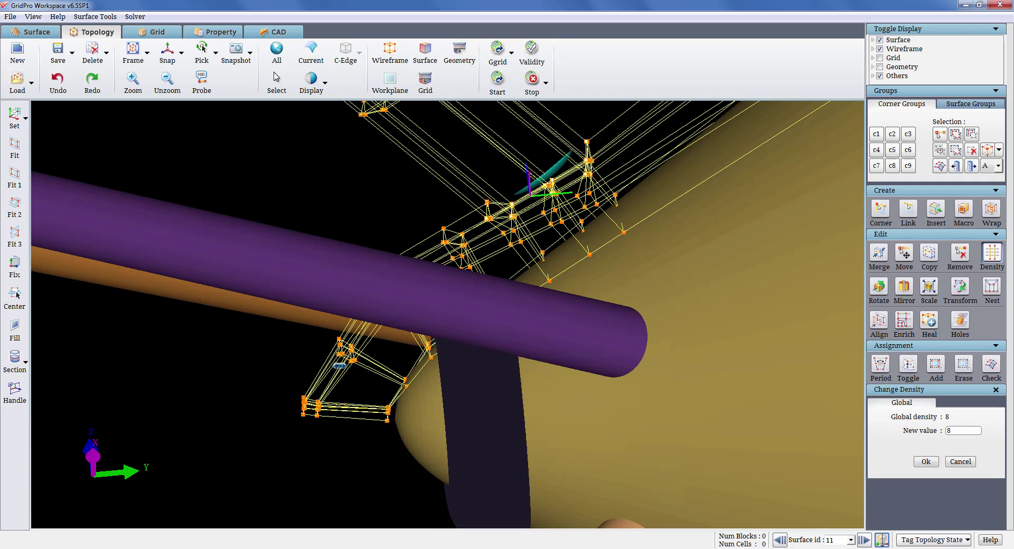
{"action": "left_click", "coordinate": [344, 372]}
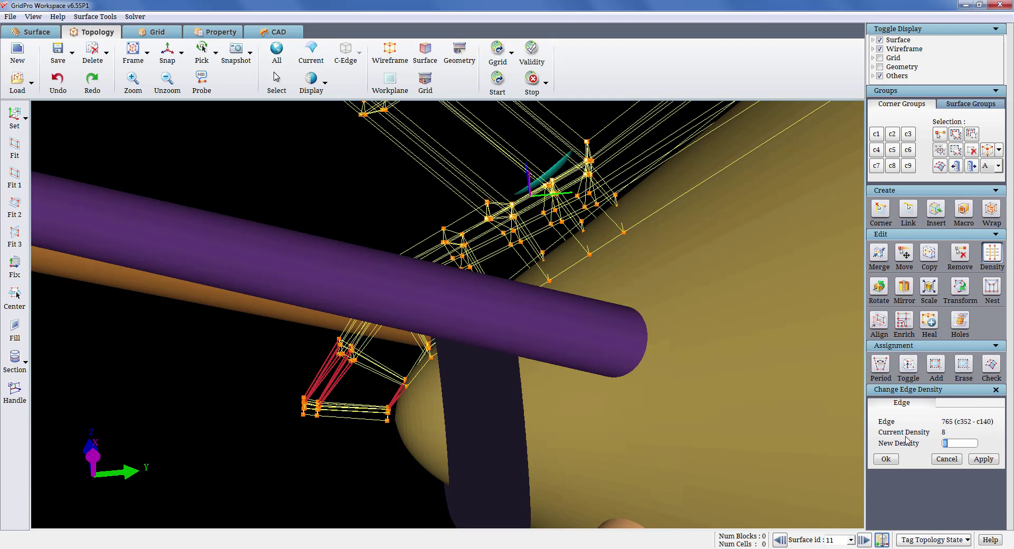
{"action": "left_click", "coordinate": [976, 461]}
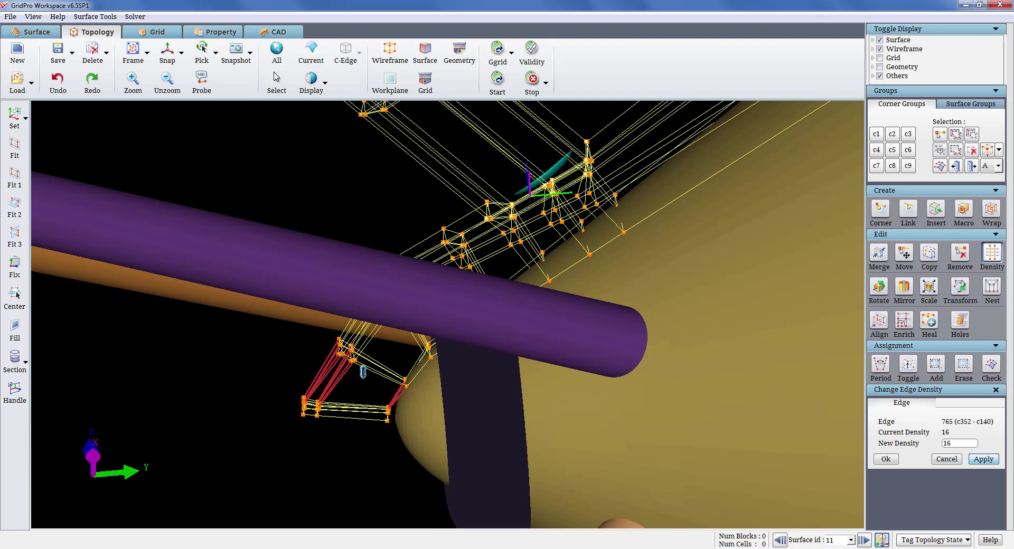
{"action": "left_click", "coordinate": [369, 339]}
{"action": "left_click", "coordinate": [984, 460]}
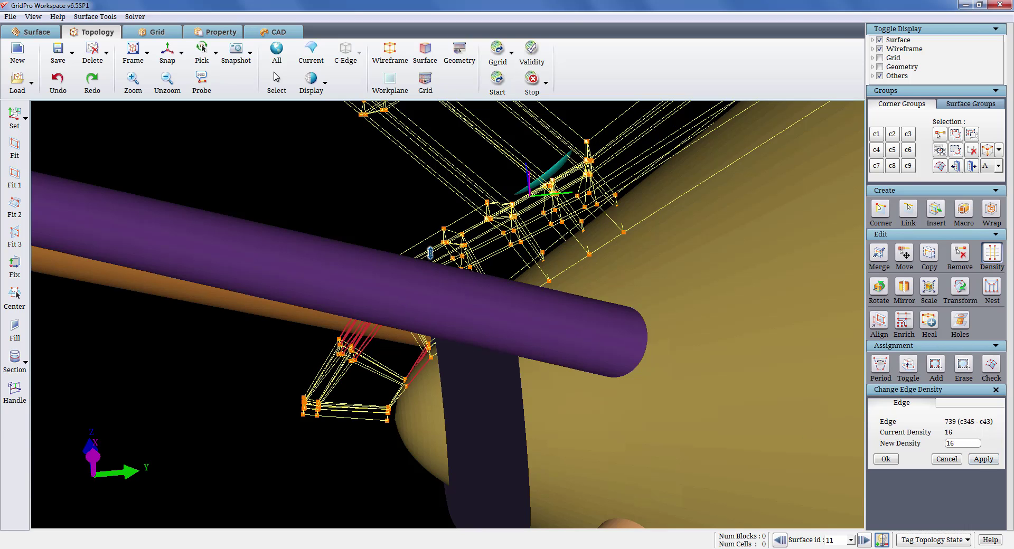
- Set the edge density to 16 on the two adjoining edge sets running along the body beside the tube's base
{"action": "left_click", "coordinate": [430, 253]}
{"action": "left_click", "coordinate": [983, 459]}
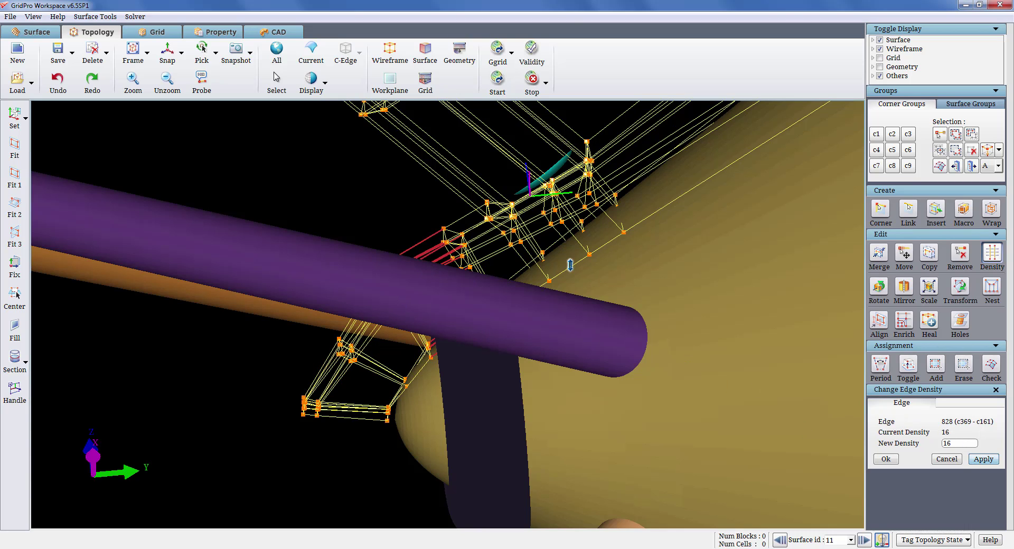
{"action": "left_click", "coordinate": [500, 254]}
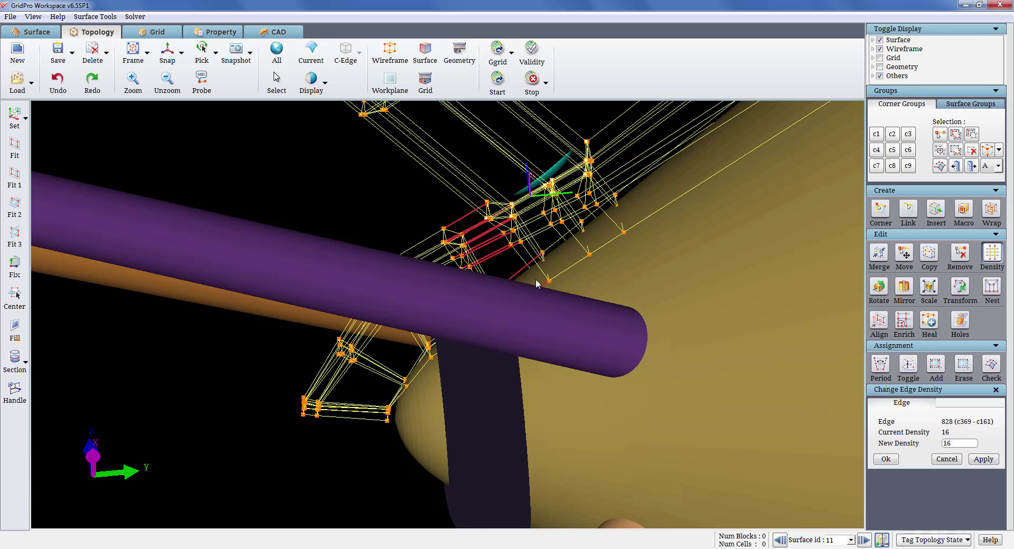
{"action": "left_click", "coordinate": [979, 466]}
- Set the edge density to 16 on the three consecutive long edge sets sloping up the injector body from the tube's base
{"action": "left_click", "coordinate": [696, 188]}
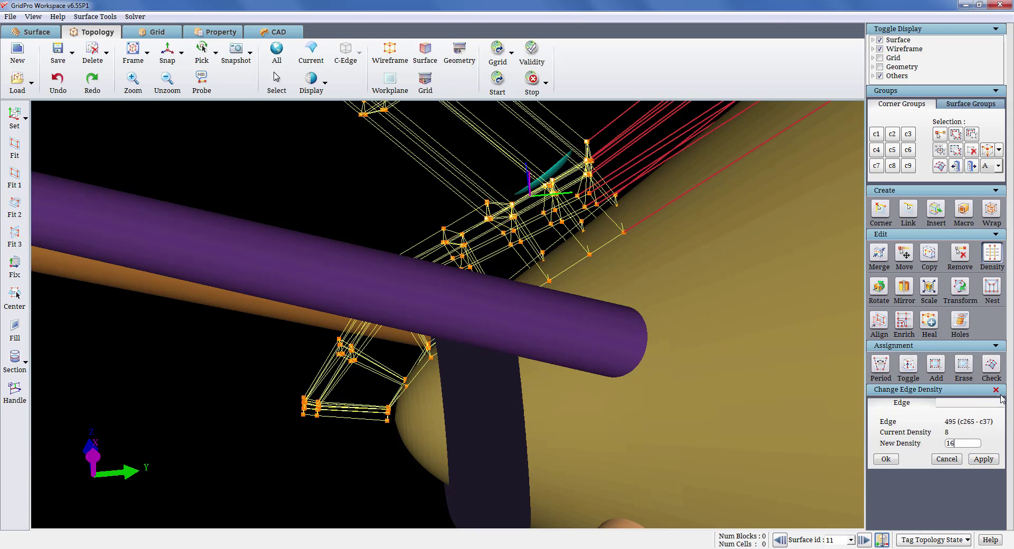
{"action": "left_click", "coordinate": [996, 459]}
{"action": "scroll", "coordinate": [745, 355], "scroll_direction": "down", "scroll_amount": 4}
{"action": "middle_click_drag", "start_coordinate": [666, 280], "coordinate": [476, 468]}
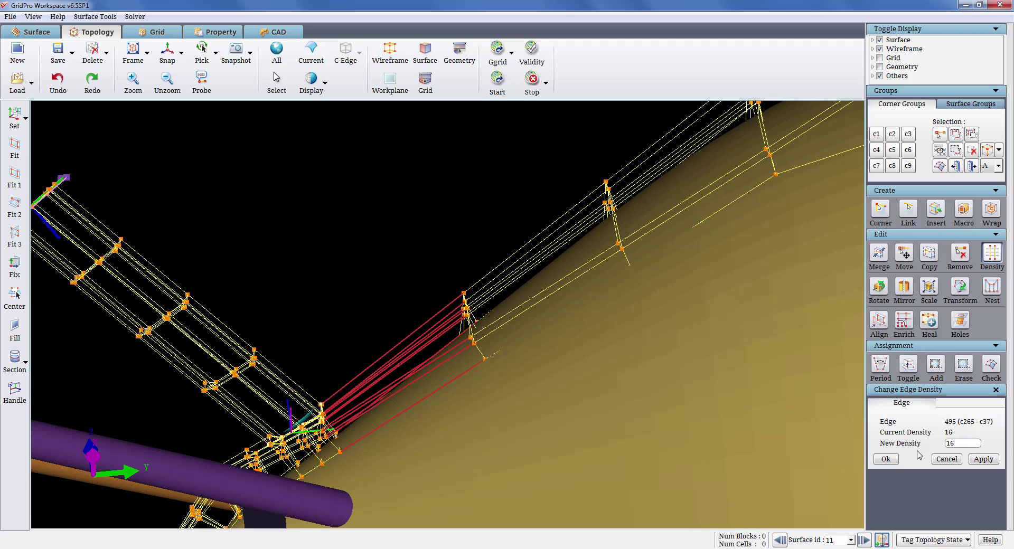
{"action": "left_click", "coordinate": [552, 261]}
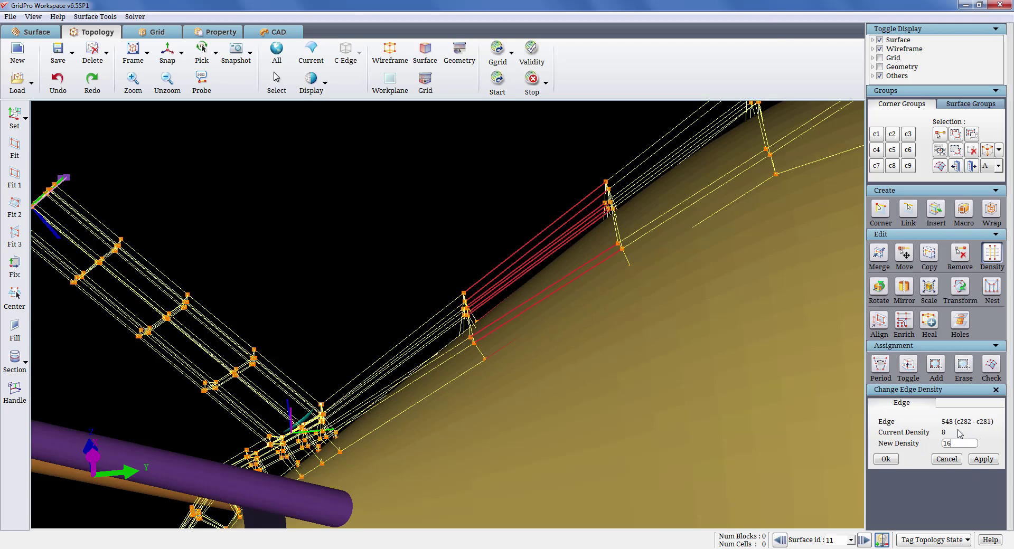
{"action": "left_click", "coordinate": [983, 460]}
{"action": "left_click", "coordinate": [708, 206]}
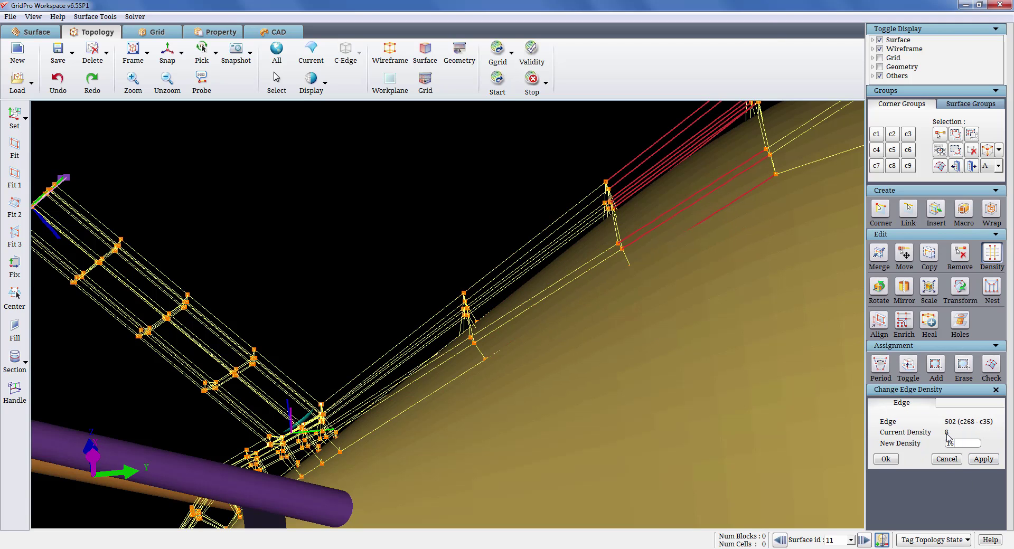
{"action": "left_click", "coordinate": [983, 459]}
- Set the edge density to 16 on the last sloping edge set, the steep shoulder set and the first set beyond the shoulder
{"action": "right_click_drag", "start_coordinate": [840, 393], "coordinate": [525, 290]}
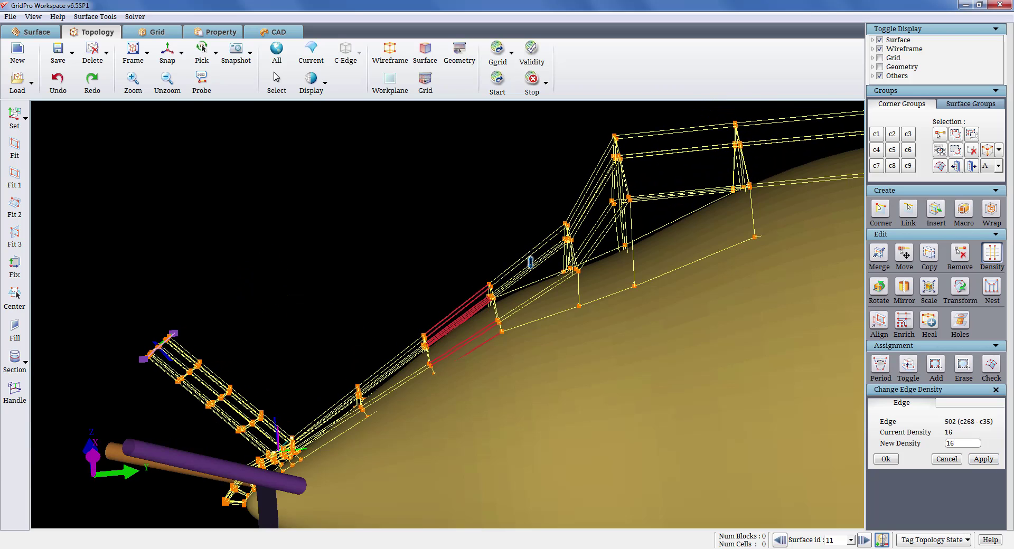
{"action": "left_click", "coordinate": [537, 284]}
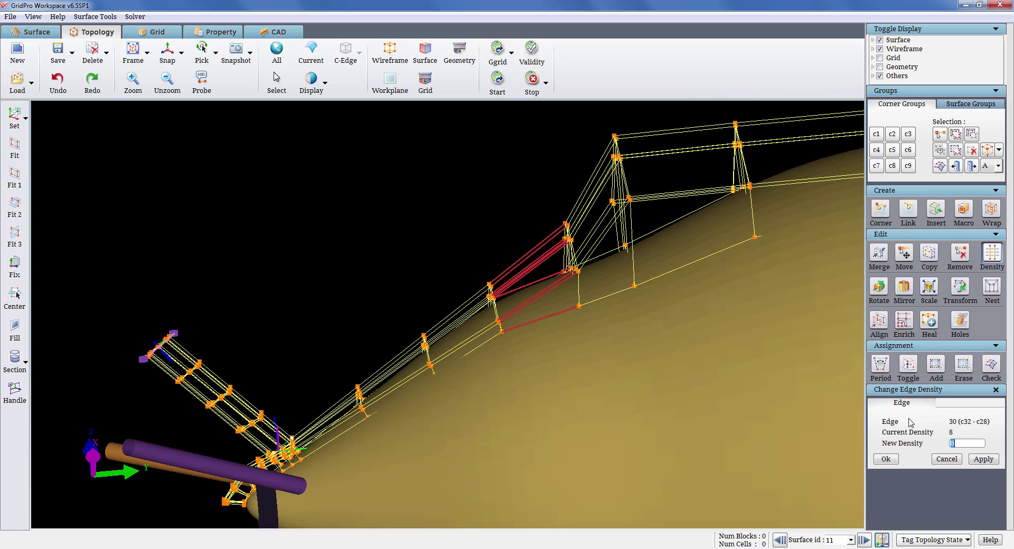
{"action": "type", "text": "16"}
{"action": "left_click", "coordinate": [982, 460]}
{"action": "left_click", "coordinate": [593, 245]}
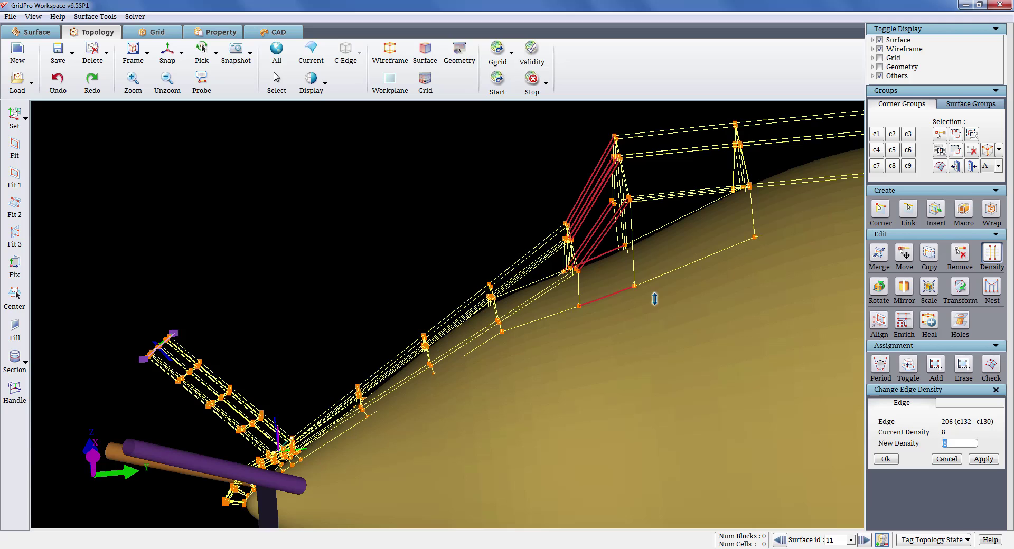
{"action": "left_click", "coordinate": [693, 191]}
{"action": "left_click_drag", "start_coordinate": [708, 227], "coordinate": [766, 244]}
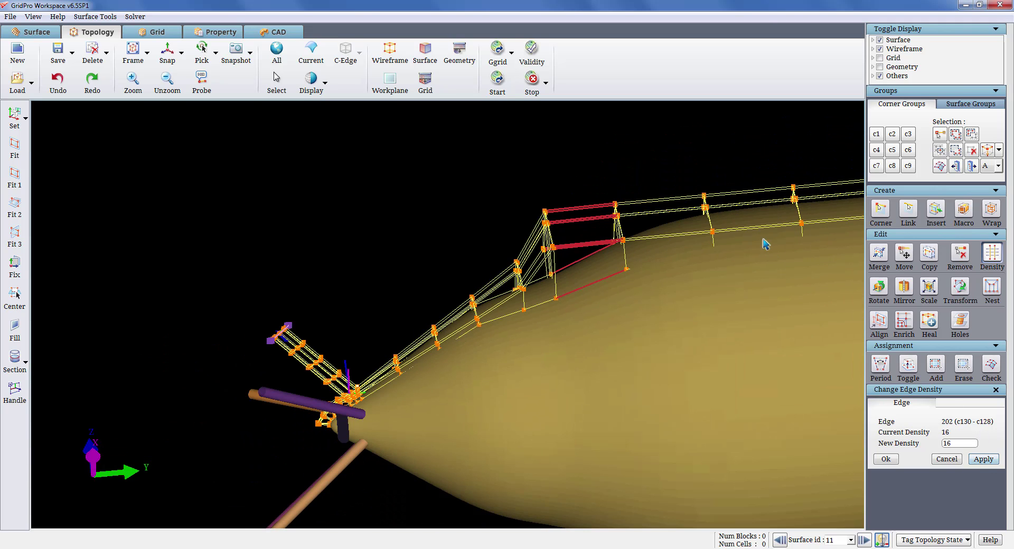
- Set the edge density to 16 on the remaining three lengthwise edge sets along the rear of the injector body
{"action": "left_click", "coordinate": [685, 236]}
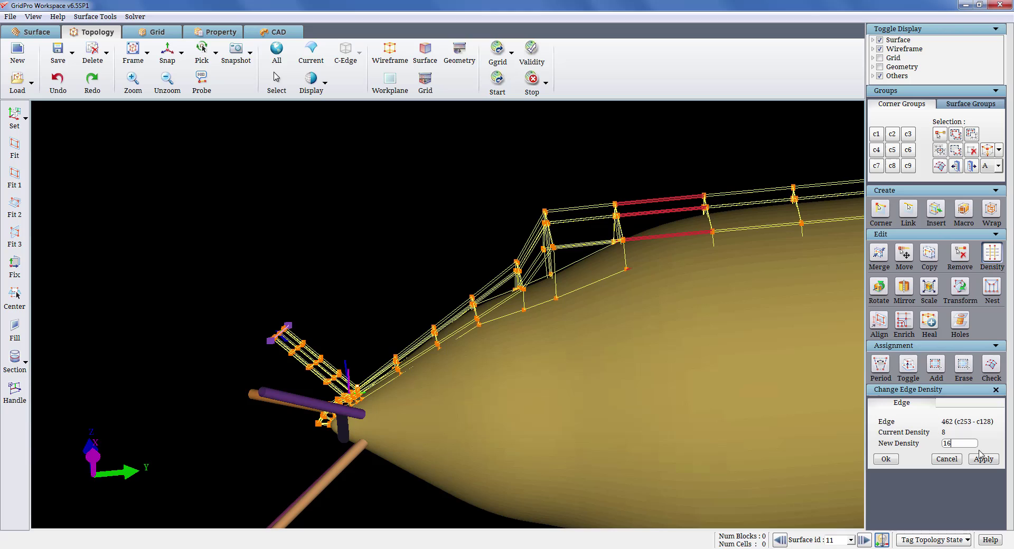
{"action": "left_click", "coordinate": [749, 228]}
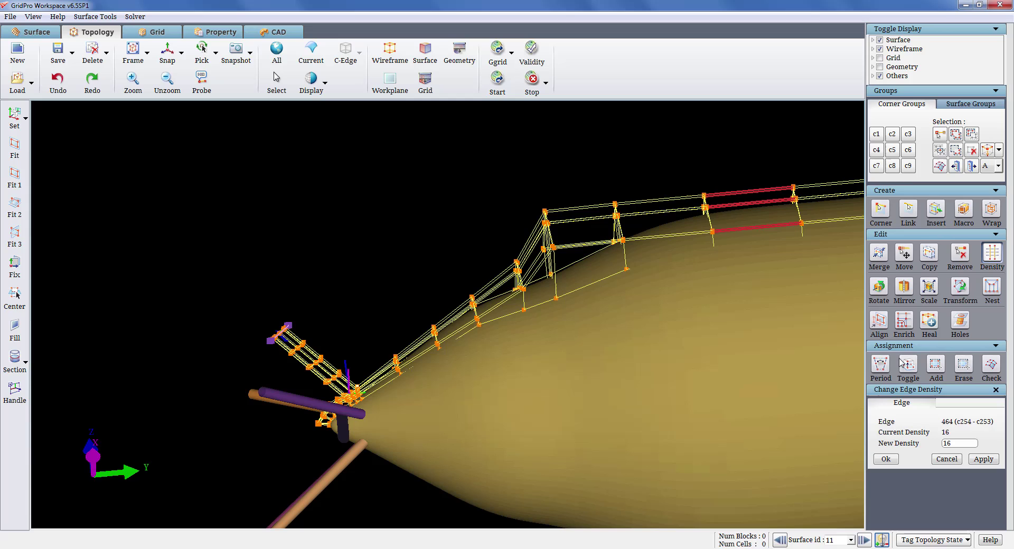
{"action": "left_click", "coordinate": [815, 221]}
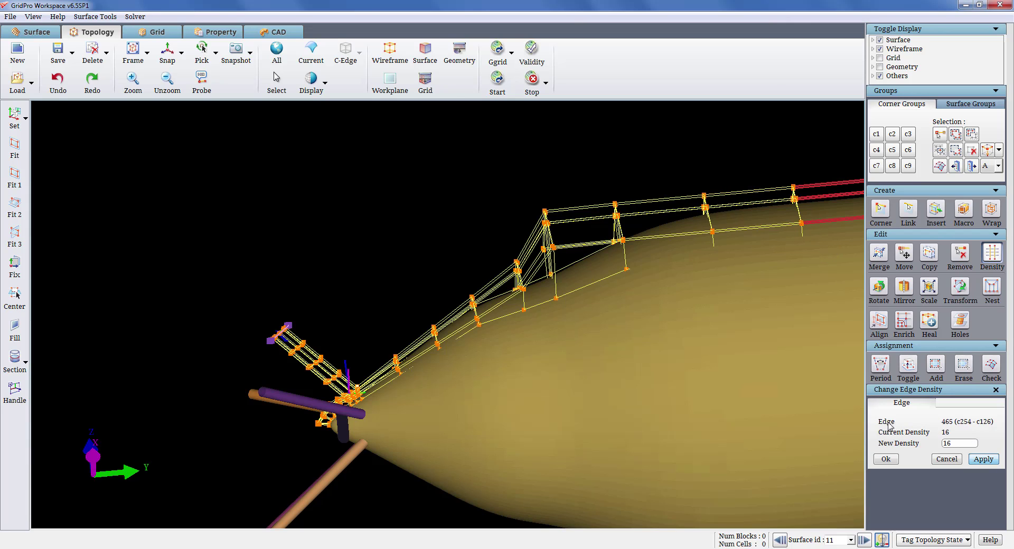
{"action": "scroll", "coordinate": [717, 369], "scroll_direction": "down", "scroll_amount": 3}
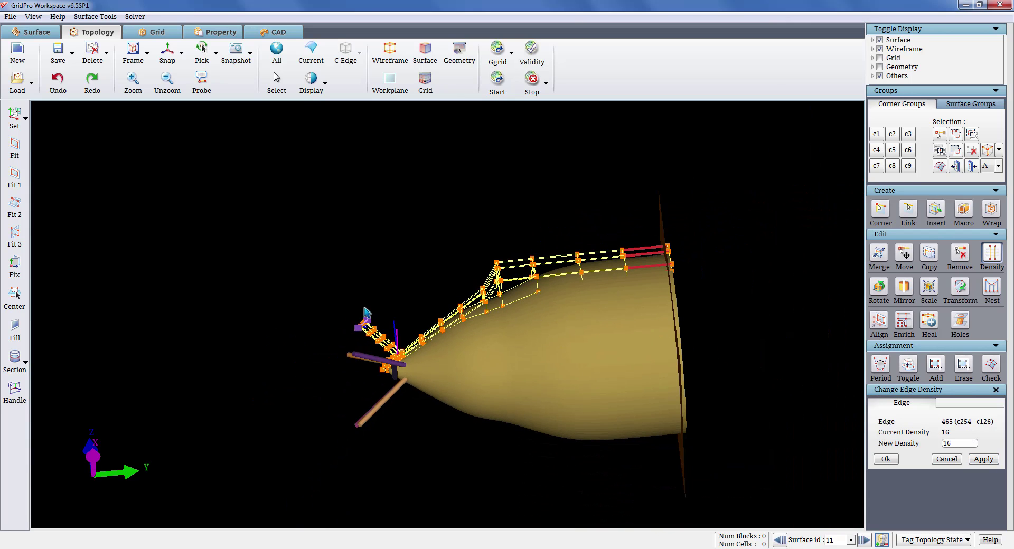
{"action": "left_click_drag", "start_coordinate": [310, 290], "coordinate": [645, 393]}
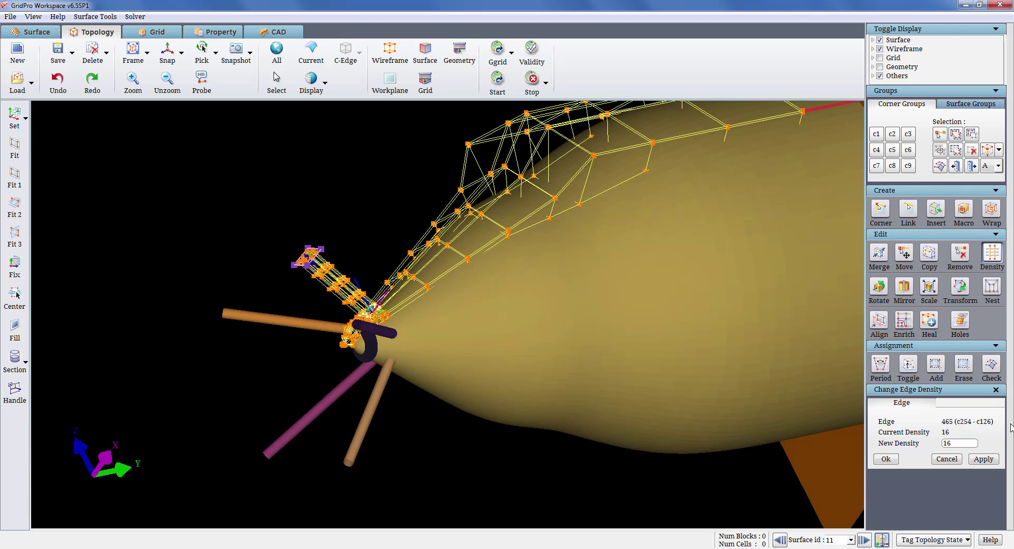
{"action": "left_click_drag", "start_coordinate": [535, 376], "coordinate": [819, 378]}
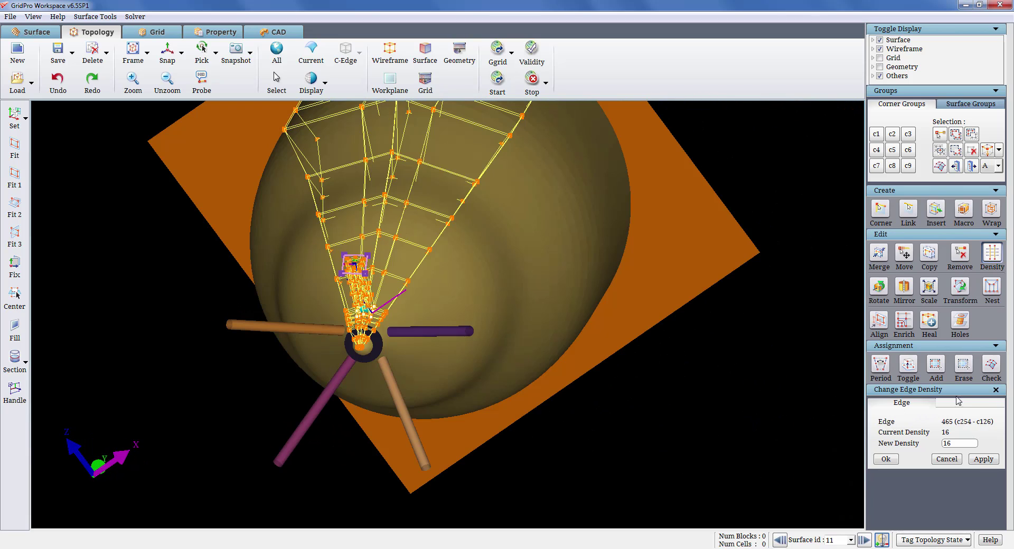
{"action": "left_click", "coordinate": [996, 390]}
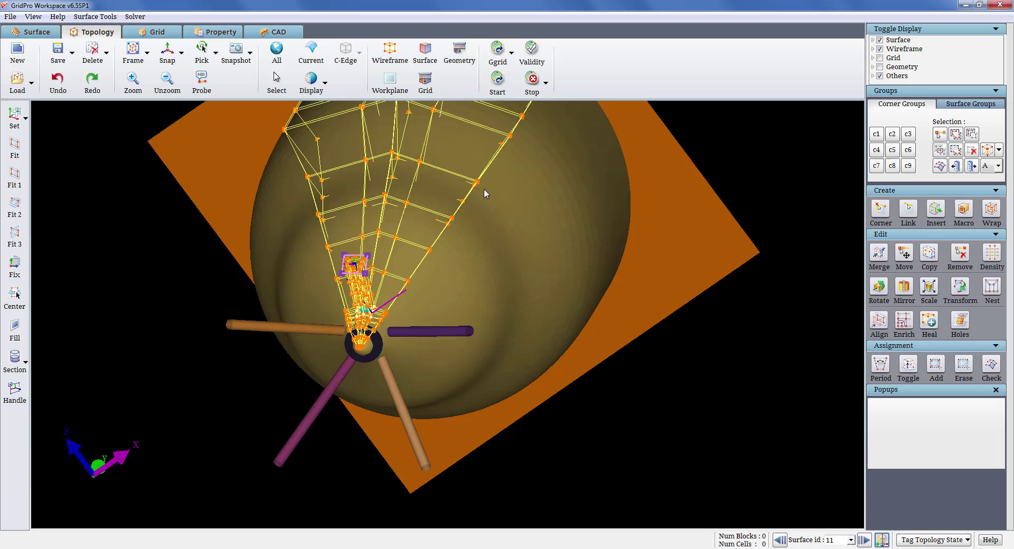
- Start the Ggrid run with ASCII output, dump frequency 100 and output grid file blk.tmp, and check its console output
{"action": "left_click", "coordinate": [503, 91]}
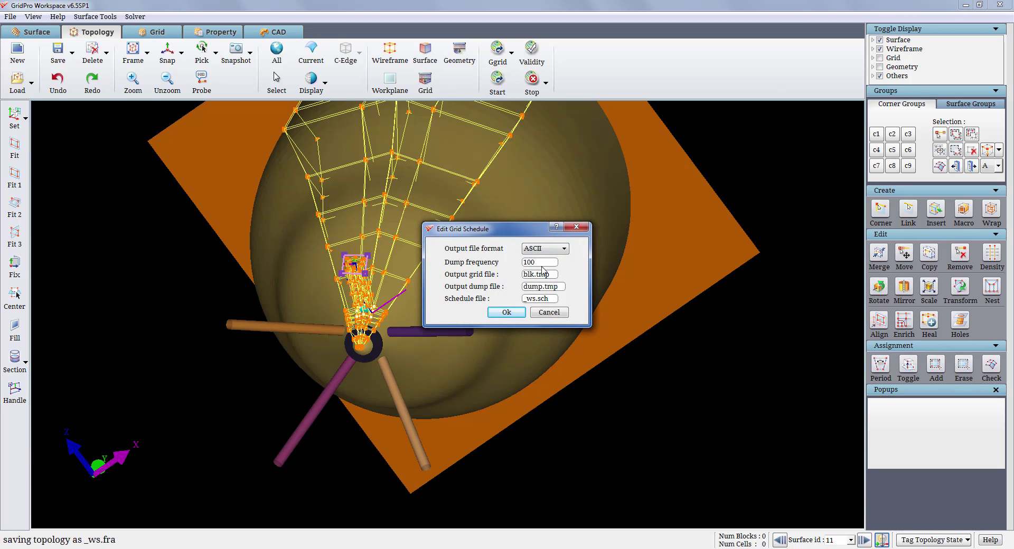
{"action": "left_click", "coordinate": [521, 312]}
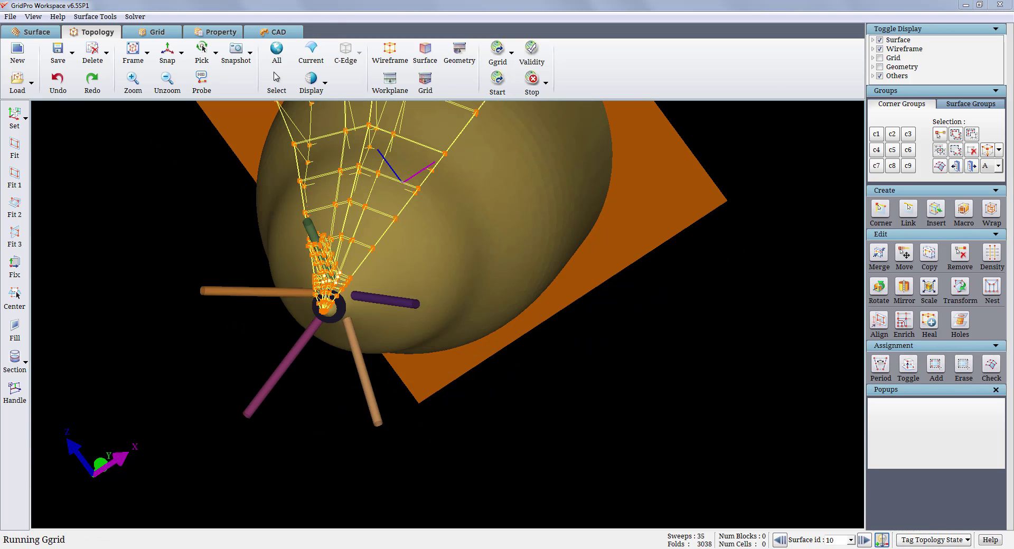
{"action": "left_click", "coordinate": [158, 507]}
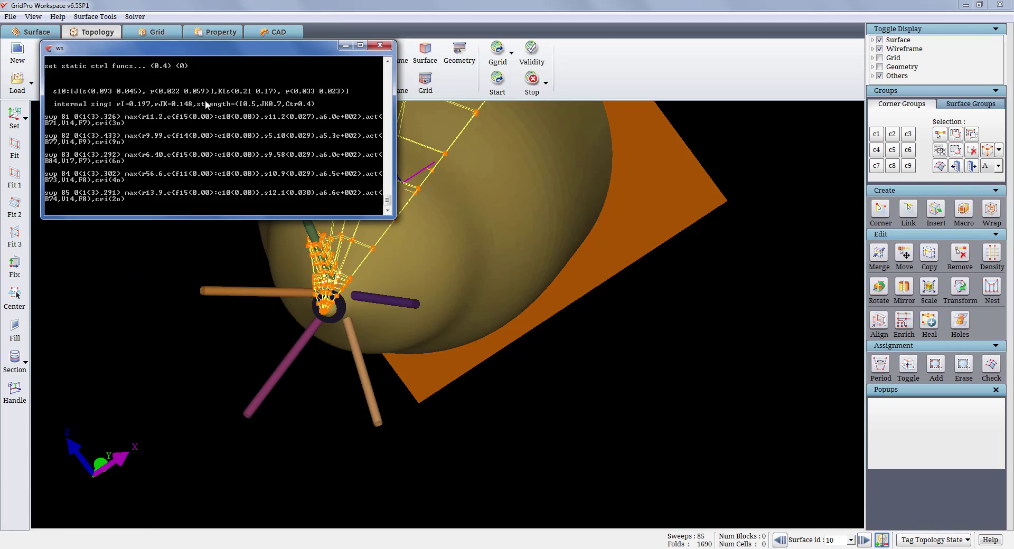
{"action": "double_click", "coordinate": [286, 49]}
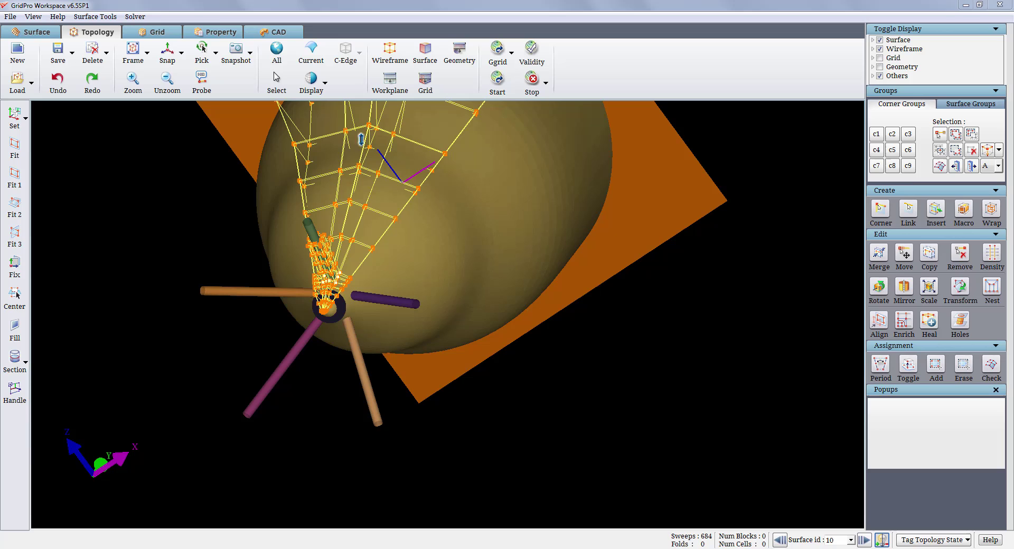
- Load the generated grid file blk.tmp from the Bosch_Fuel_Injector folder
{"action": "left_click", "coordinate": [140, 33]}
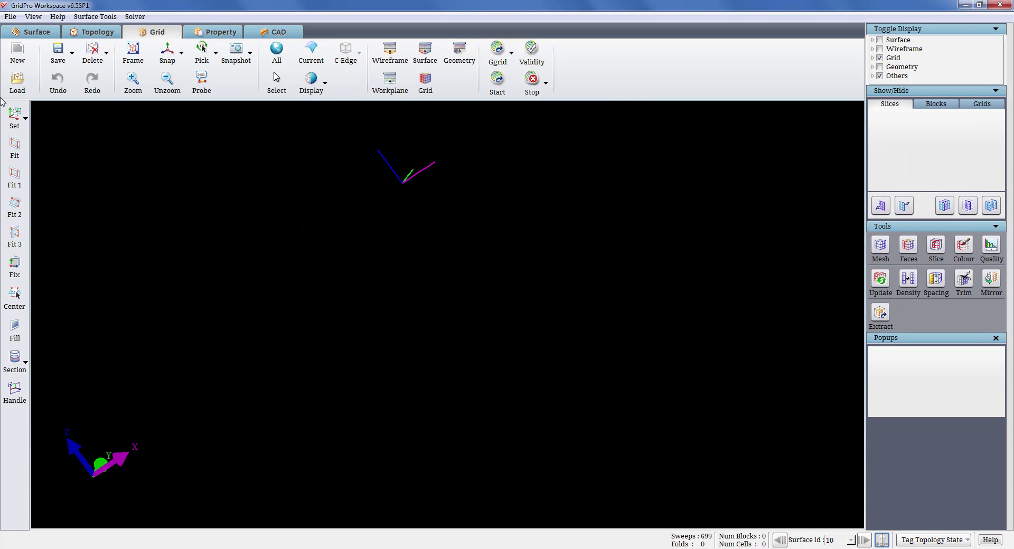
{"action": "left_click", "coordinate": [16, 84]}
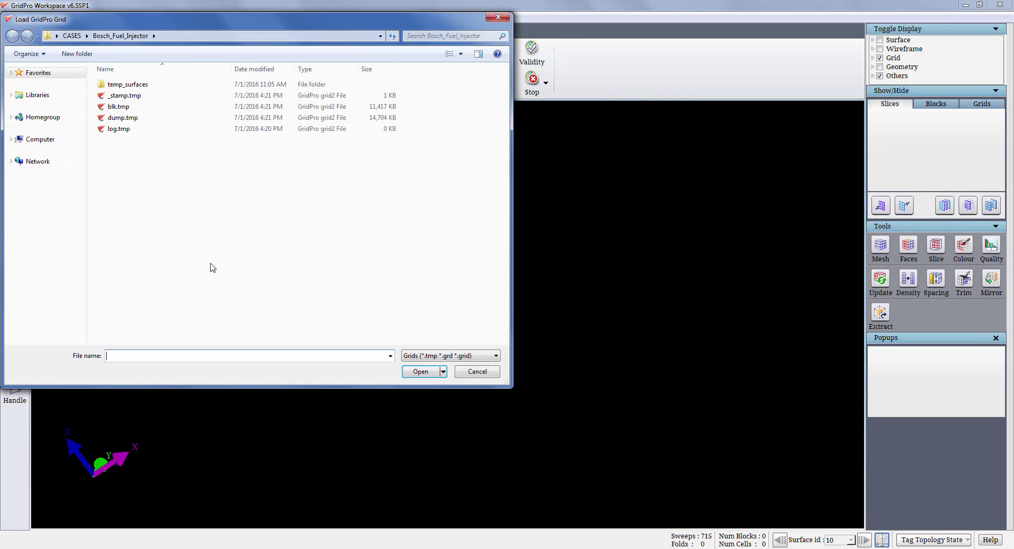
{"action": "left_click", "coordinate": [212, 107]}
{"action": "left_click", "coordinate": [426, 373]}
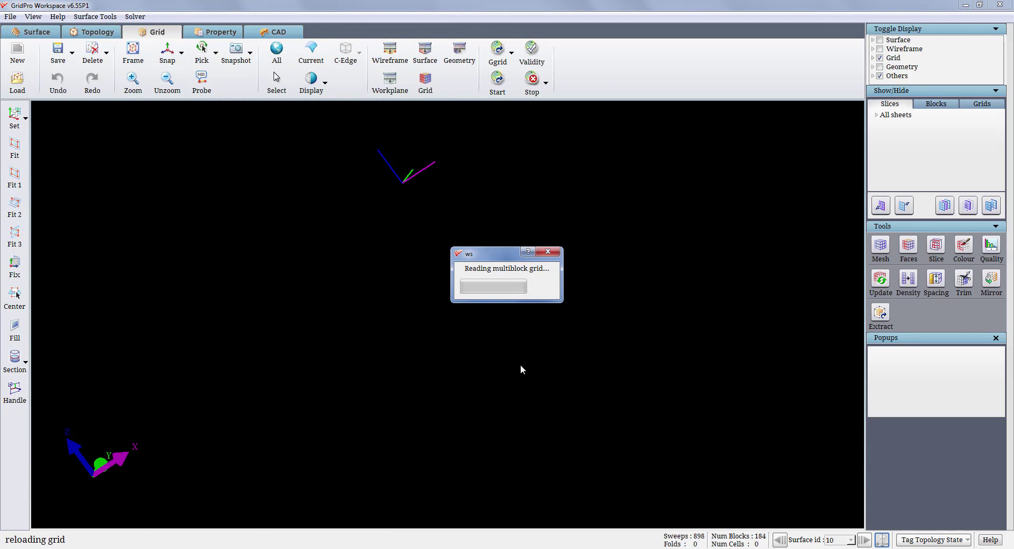
- Display the boundary faces of the loaded grid
{"action": "left_click", "coordinate": [911, 246]}
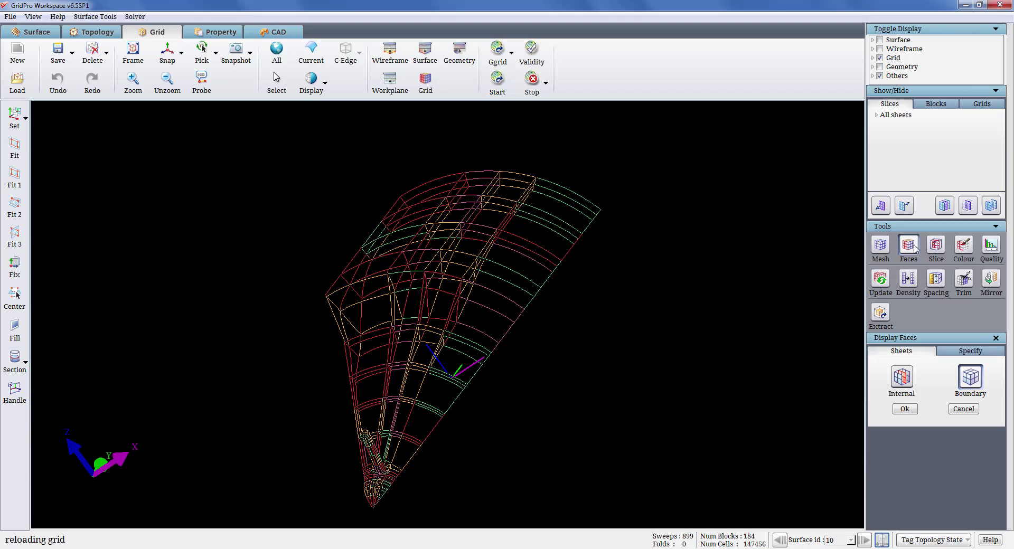
{"action": "left_click", "coordinate": [896, 412]}
{"action": "right_click_drag", "start_coordinate": [566, 389], "coordinate": [523, 520]}
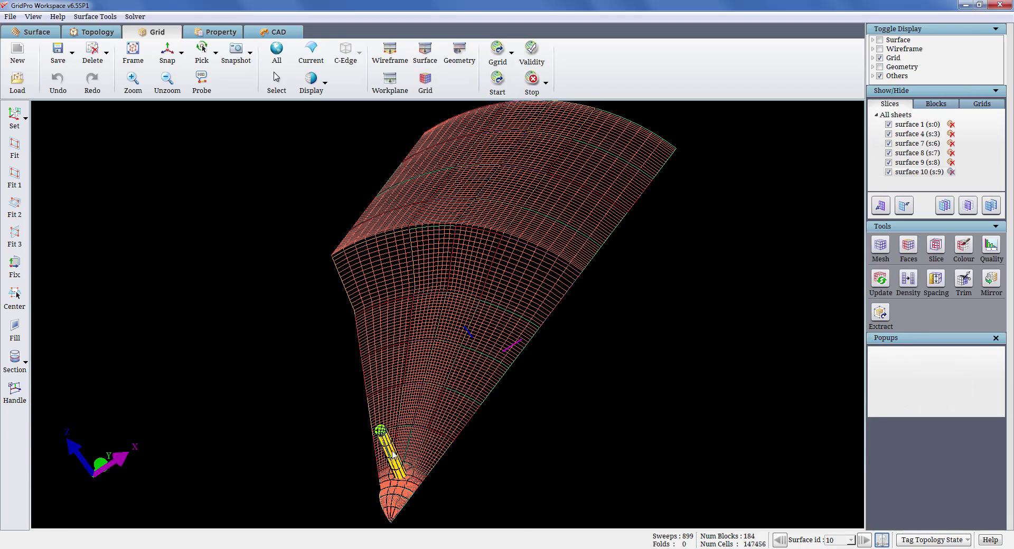
- Examine the boundary mesh around the injector tip and where the inclined tube meets the body
{"action": "right_click", "coordinate": [402, 437]}
{"action": "left_click", "coordinate": [413, 443]}
{"action": "left_click_drag", "start_coordinate": [349, 475], "coordinate": [321, 160]}
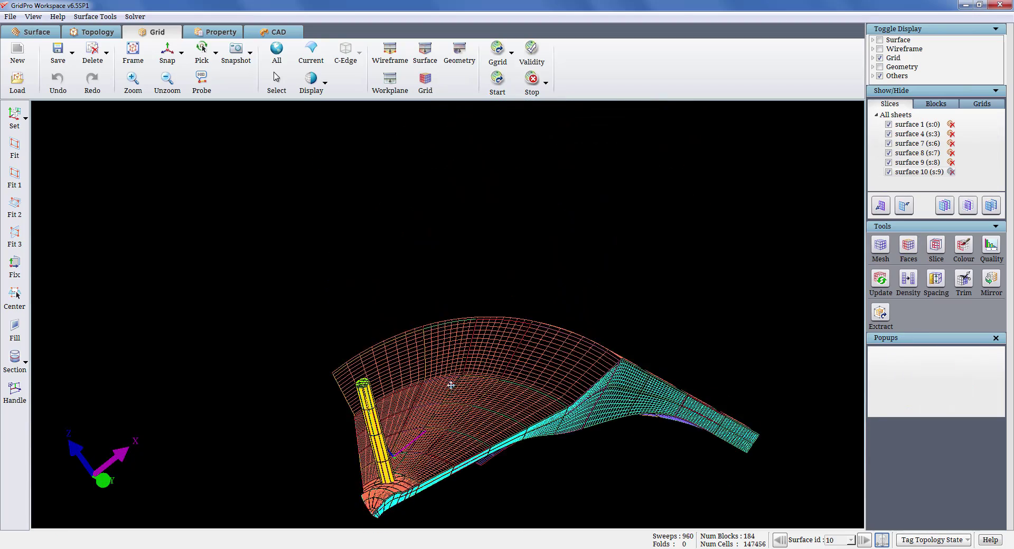
{"action": "middle_click_drag", "start_coordinate": [449, 387], "coordinate": [422, 200]}
{"action": "left_click_drag", "start_coordinate": [666, 257], "coordinate": [127, 101]}
{"action": "right_click_drag", "start_coordinate": [329, 353], "coordinate": [407, 394]}
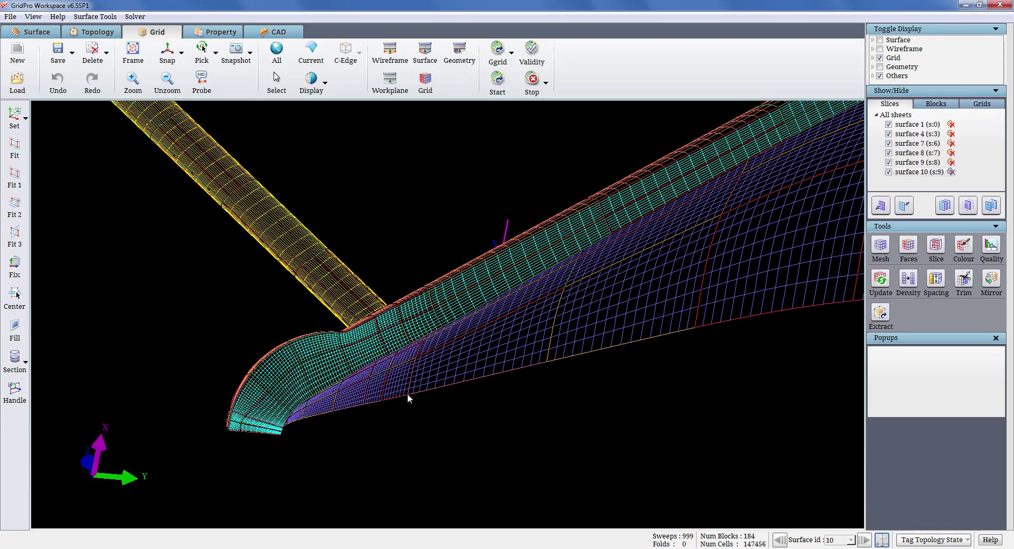
{"action": "right_click", "coordinate": [361, 329]}
{"action": "left_click", "coordinate": [375, 335]}
{"action": "left_click_drag", "start_coordinate": [312, 278], "coordinate": [695, 461]}
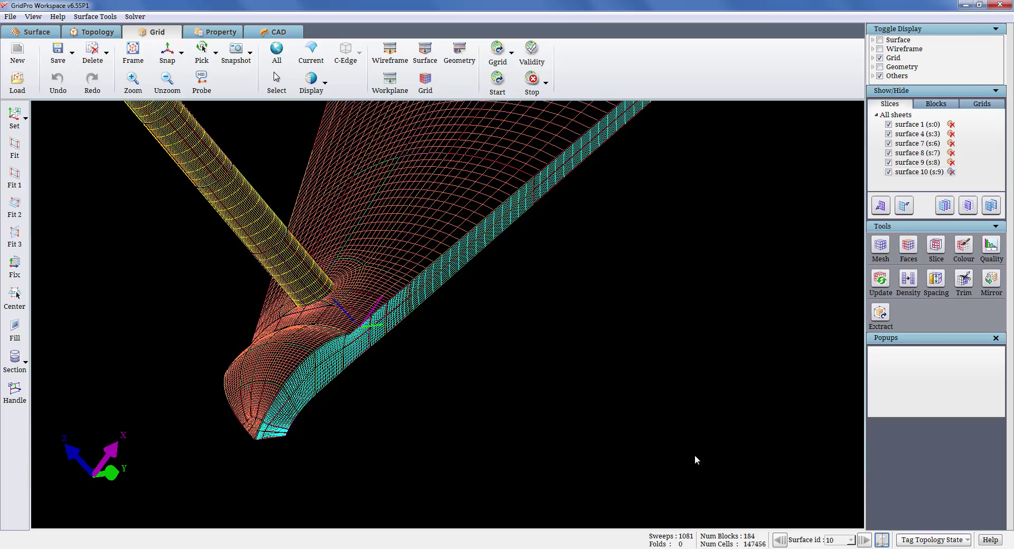
{"action": "scroll", "coordinate": [375, 335], "scroll_direction": "up", "scroll_amount": 5}
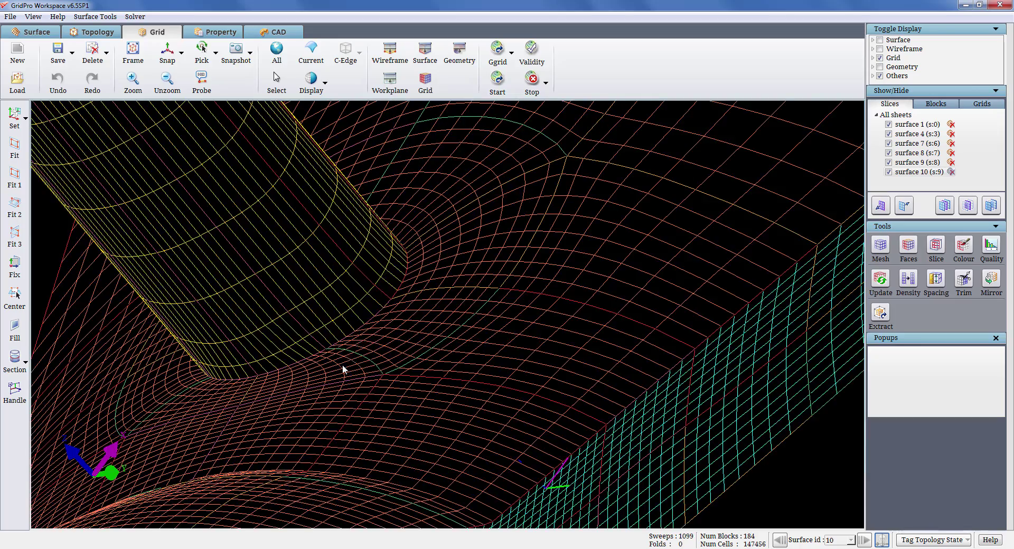
{"action": "scroll", "coordinate": [344, 370], "scroll_direction": "down", "scroll_amount": 3}
{"action": "left_click_drag", "start_coordinate": [361, 400], "coordinate": [609, 495]}
{"action": "left_click_drag", "start_coordinate": [355, 436], "coordinate": [447, 438]}
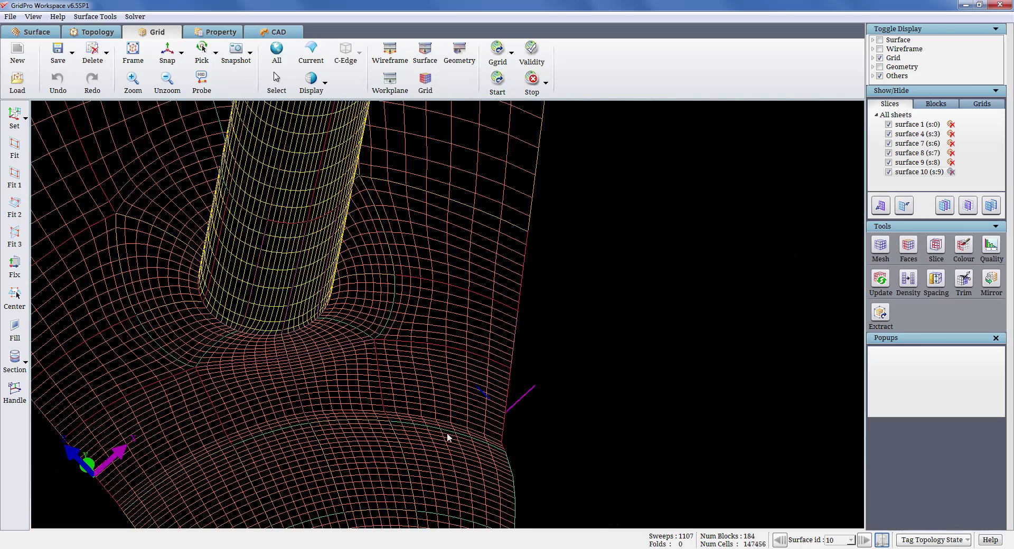
- Examine the boundary mesh along the injector body from the tip region up to its far end
{"action": "scroll", "coordinate": [448, 438], "scroll_direction": "down", "scroll_amount": 8}
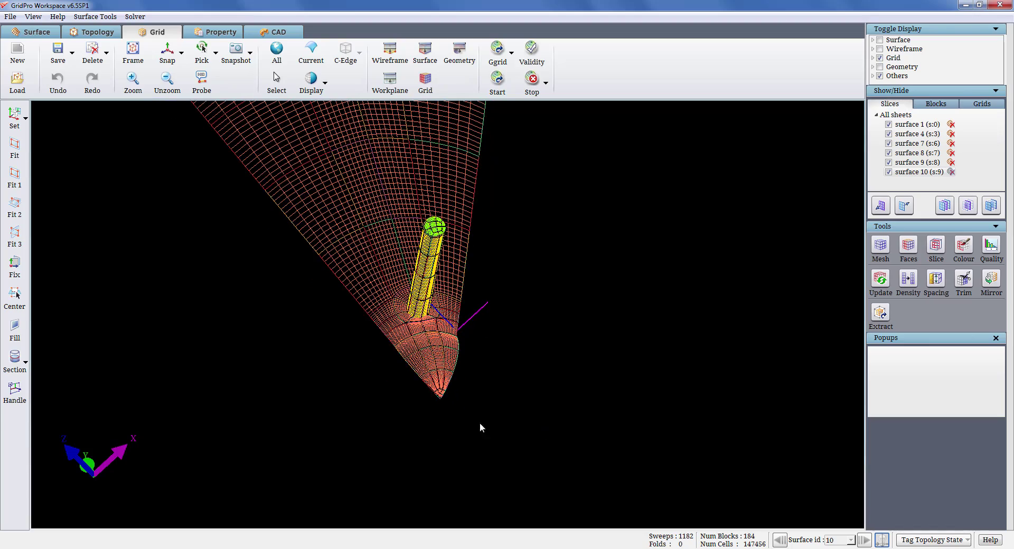
{"action": "right_click_drag", "start_coordinate": [429, 373], "coordinate": [449, 402]}
{"action": "scroll", "coordinate": [506, 398], "scroll_direction": "down", "scroll_amount": 6}
{"action": "middle_click_drag", "start_coordinate": [443, 279], "coordinate": [490, 517]}
{"action": "left_click_drag", "start_coordinate": [622, 329], "coordinate": [481, 392]}
{"action": "middle_click_drag", "start_coordinate": [561, 256], "coordinate": [530, 493]}
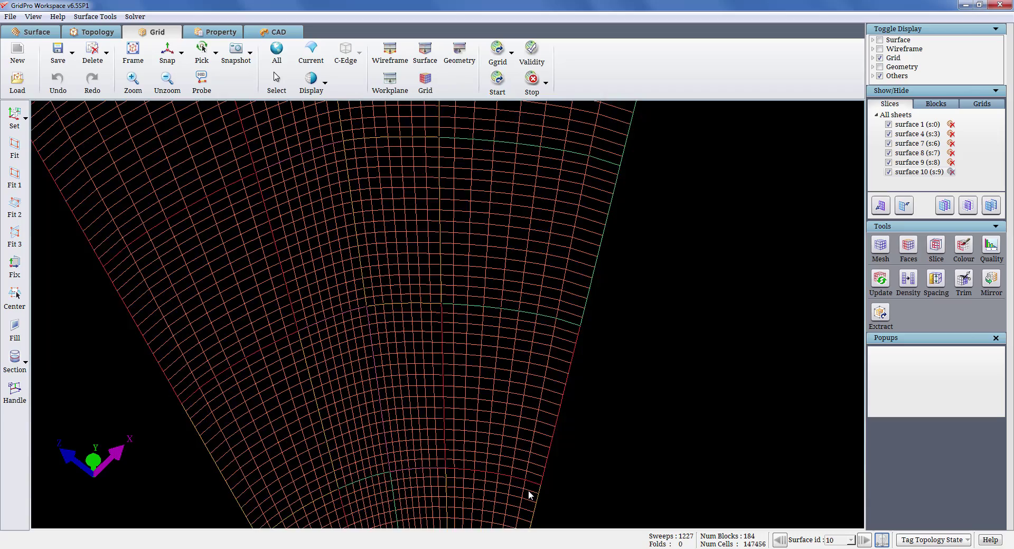
{"action": "scroll", "coordinate": [529, 491], "scroll_direction": "down", "scroll_amount": 6}
{"action": "left_click_drag", "start_coordinate": [498, 422], "coordinate": [411, 312]}
{"action": "middle_click_drag", "start_coordinate": [570, 317], "coordinate": [396, 490]}
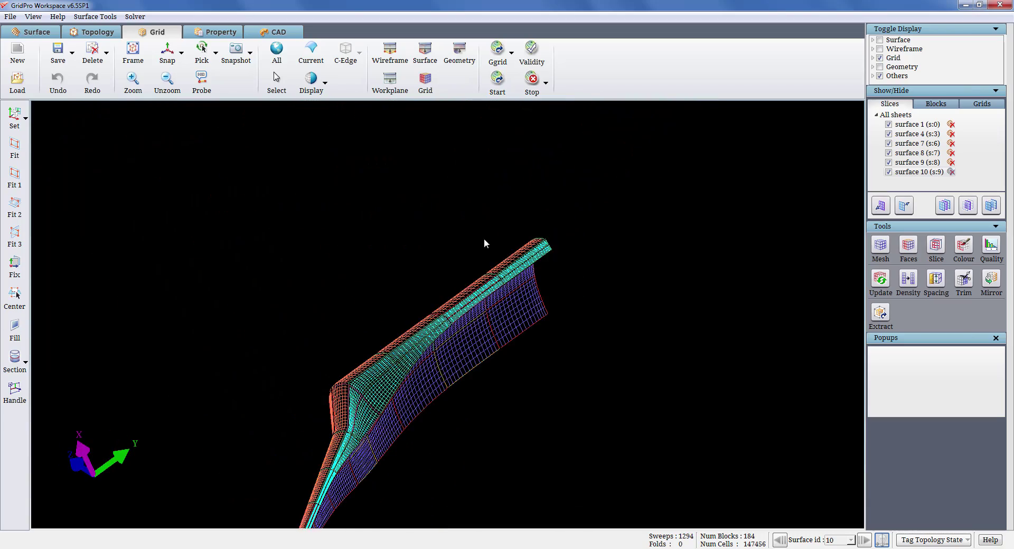
{"action": "right_click_drag", "start_coordinate": [465, 189], "coordinate": [577, 334]}
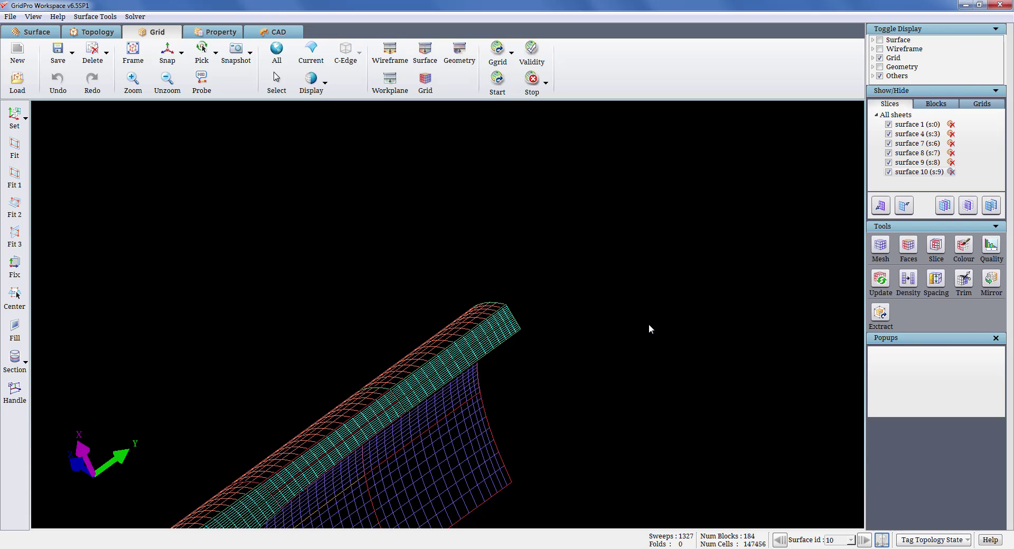
- Terminate the running Ggrid process and dismiss its notification
{"action": "left_click", "coordinate": [528, 94]}
{"action": "left_click", "coordinate": [502, 278]}
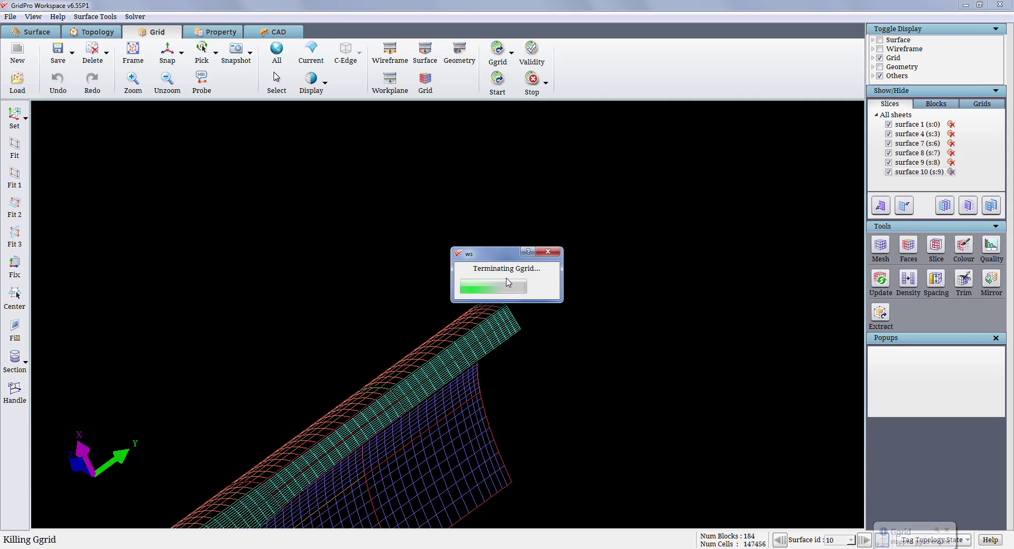
{"action": "left_click", "coordinate": [947, 531]}
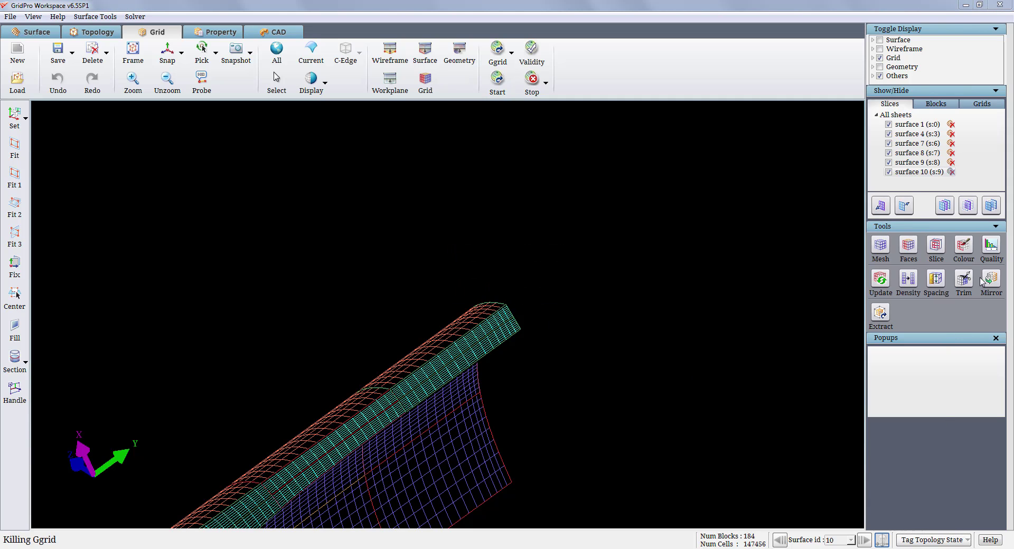
- Evaluate the grid's quality report for folds, skew, aspect ratio and warpage
{"action": "left_click", "coordinate": [991, 246]}
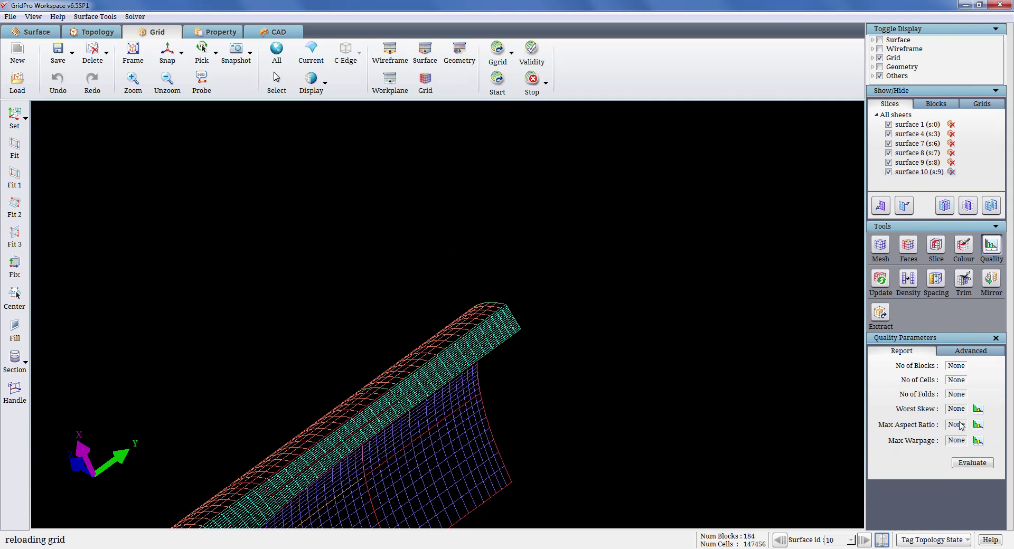
{"action": "left_click", "coordinate": [984, 463]}
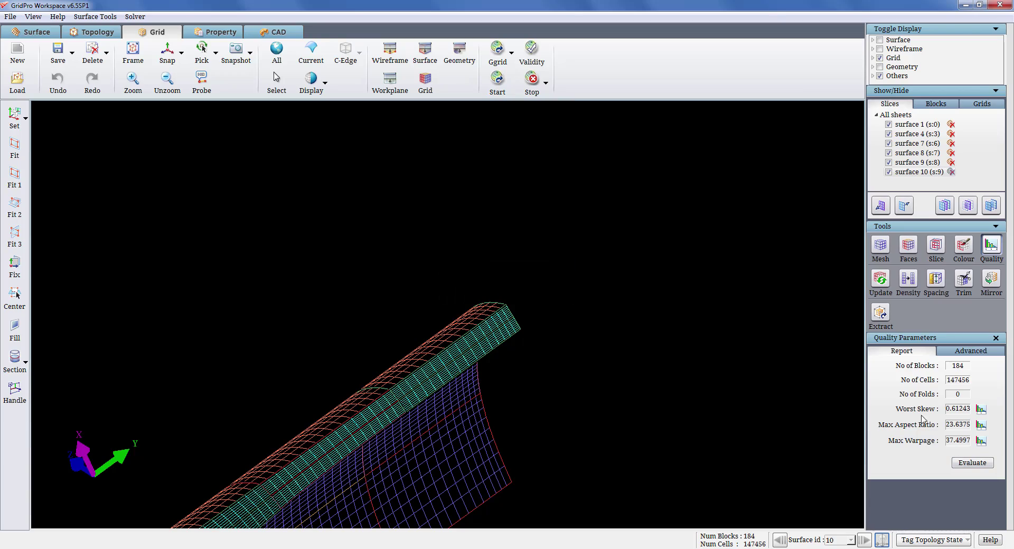